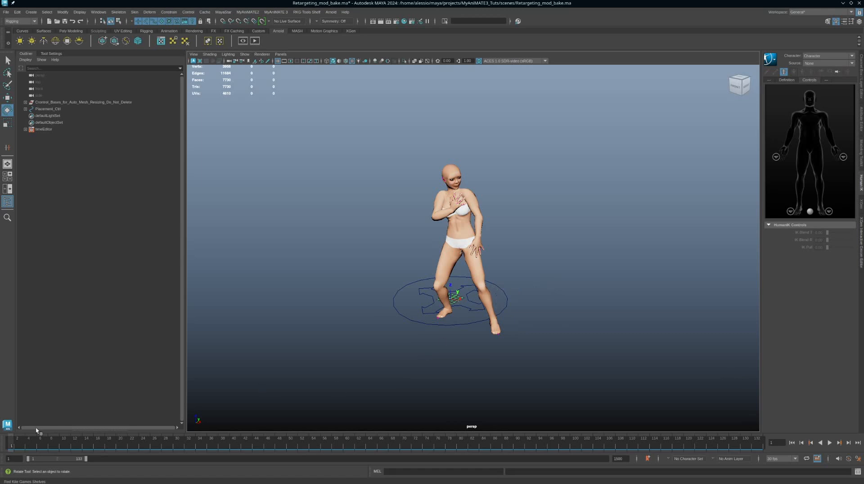
Play the character's animation and scrub through the timeline to review the full motion.
key("alt+v")
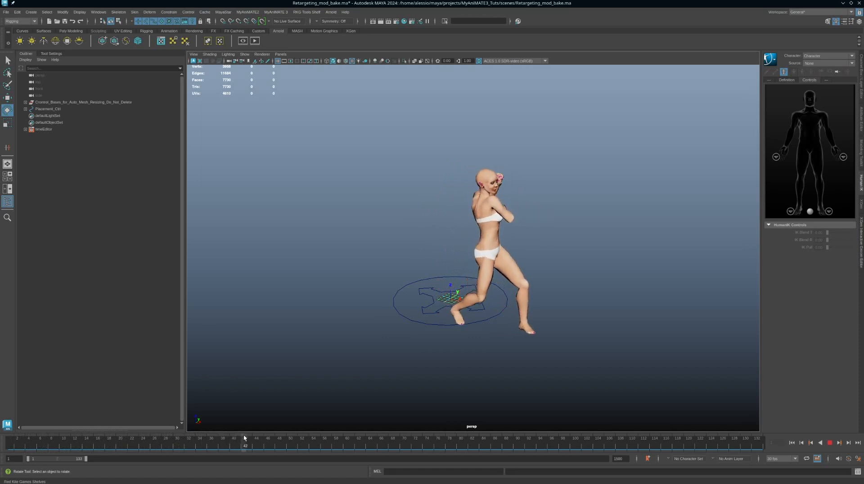
left_click_drag(244, 435, 668, 433)
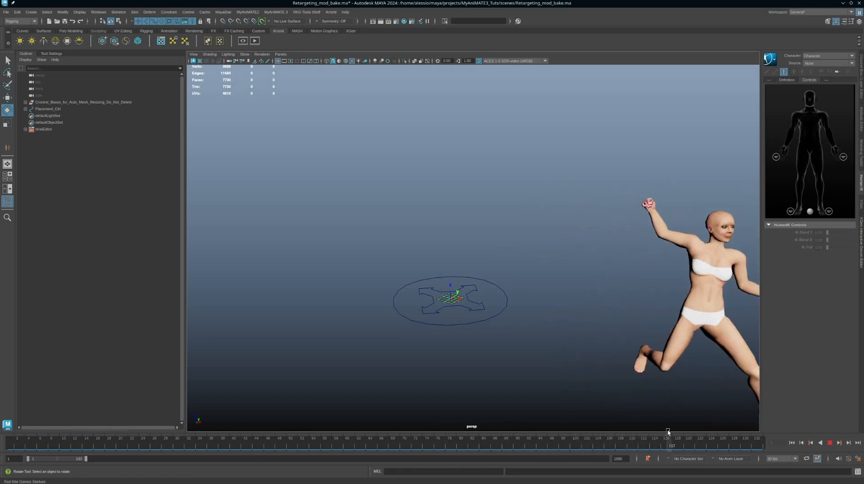
middle_click_drag(608, 288, 542, 276, "alt")
mouse_move(516, 441)
left_mouse_down()
mouse_move(766, 429)
mouse_move(246, 393)
mouse_move(39, 398)
left_mouse_up()
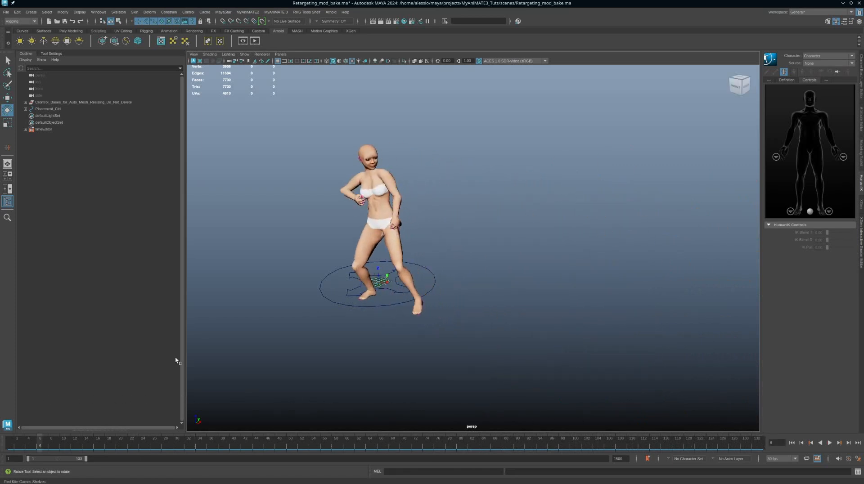
middle_click_drag(303, 321, 432, 342, "alt")
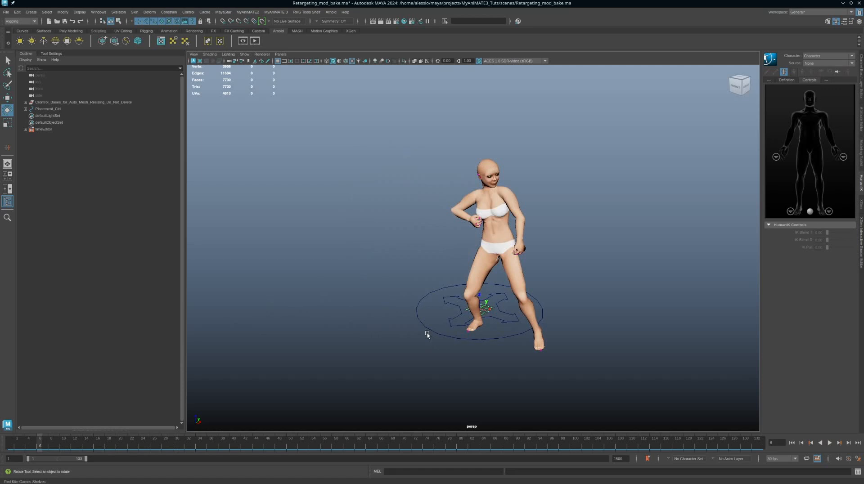
Show the scene's animation layers beside the posed character.
left_click(862, 84)
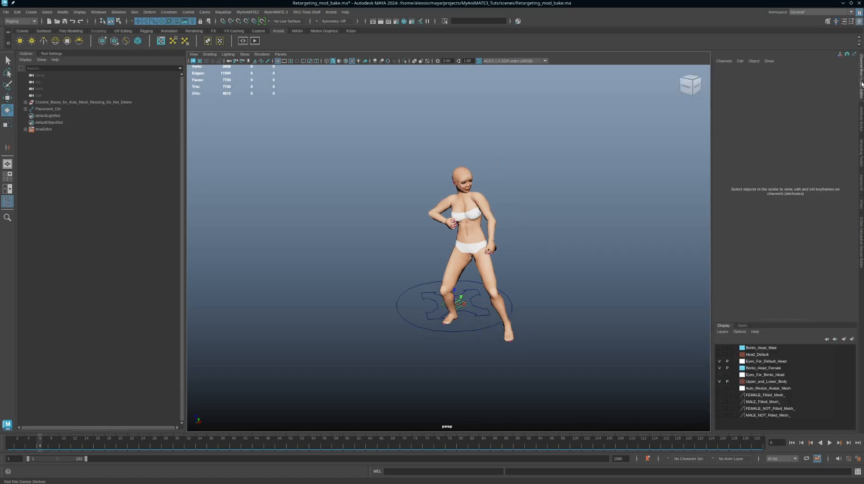
left_click(743, 326)
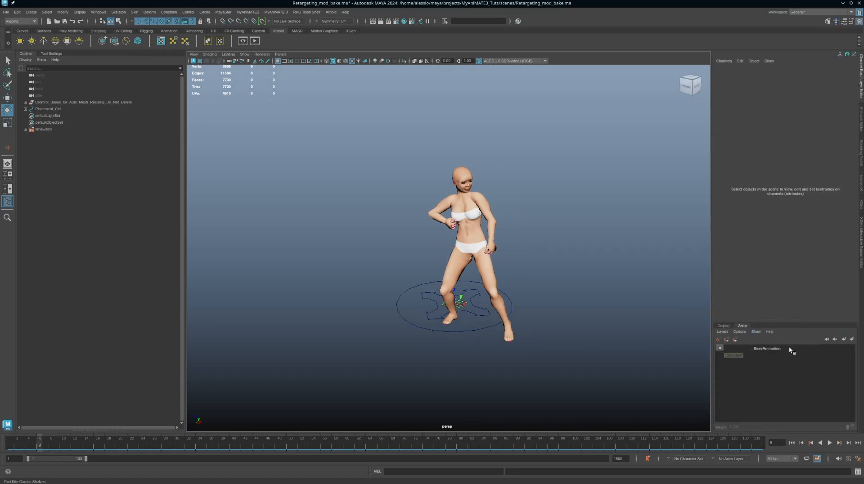
left_click_drag(535, 323, 531, 294, "alt")
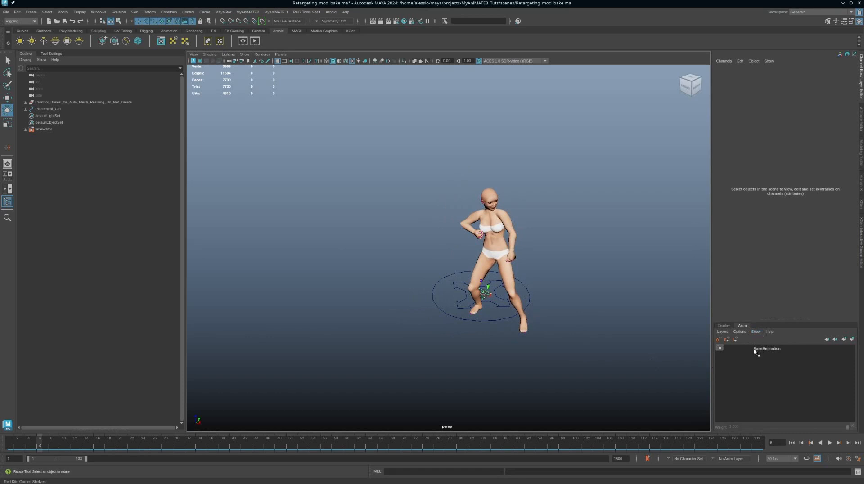
left_click_drag(622, 347, 590, 318, "alt")
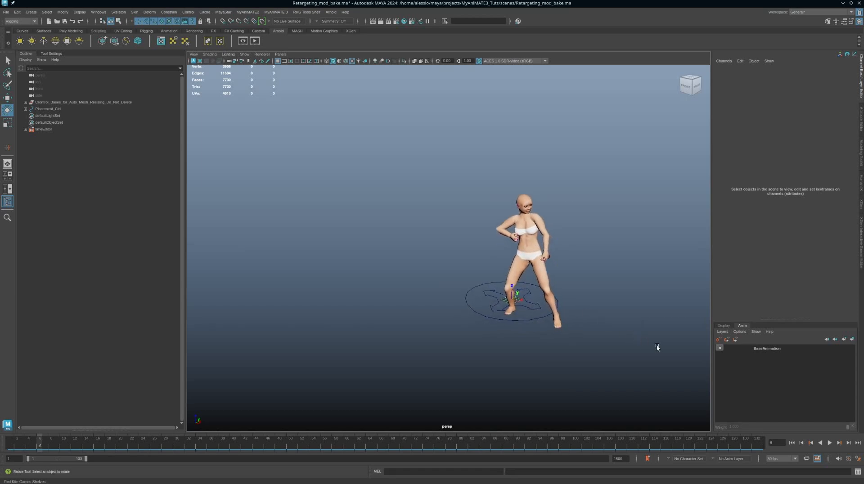
left_click_drag(658, 348, 612, 323, "alt")
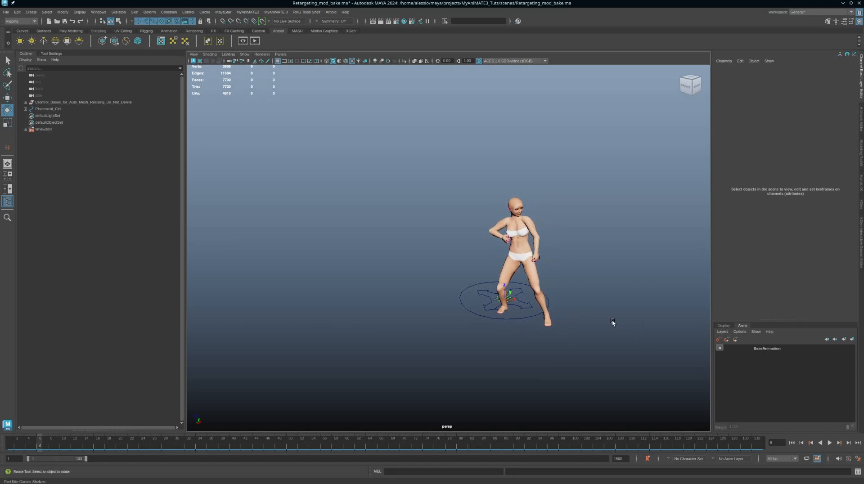
Open the scene Retargeting_mod_HIK.ma without saving the changes to the current scene.
key("ctrl+o")
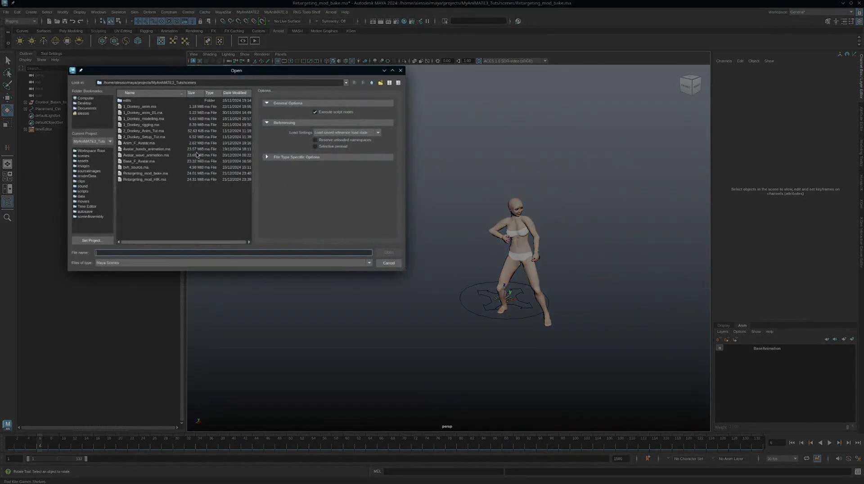
left_click(153, 179)
left_click(389, 253)
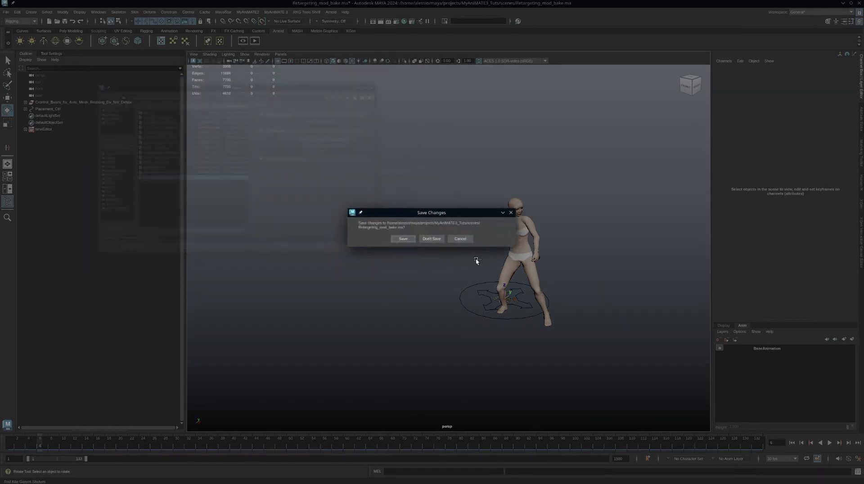
left_click(432, 239)
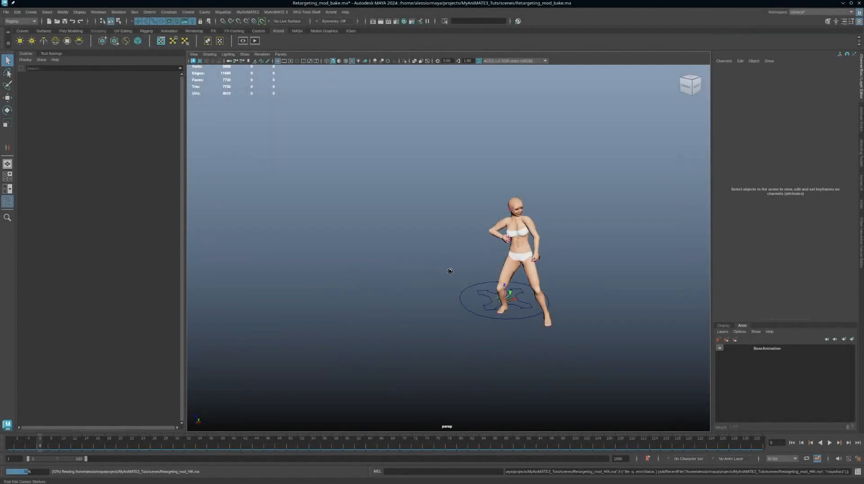
Examine the rigged character up close and scrub its animation to frame 52.
left_click_drag(495, 267, 512, 225, "alt")
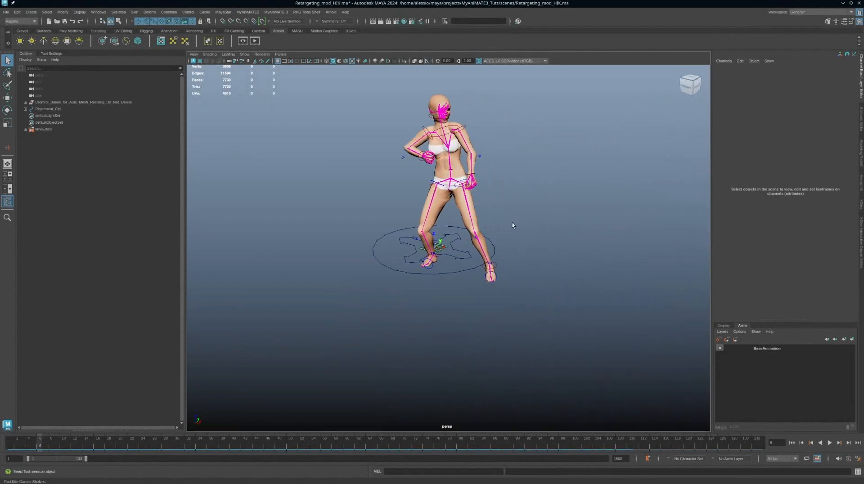
middle_click_drag(513, 225, 525, 249, "alt")
right_click_drag(524, 249, 554, 263, "alt")
left_click_drag(554, 263, 565, 273, "alt")
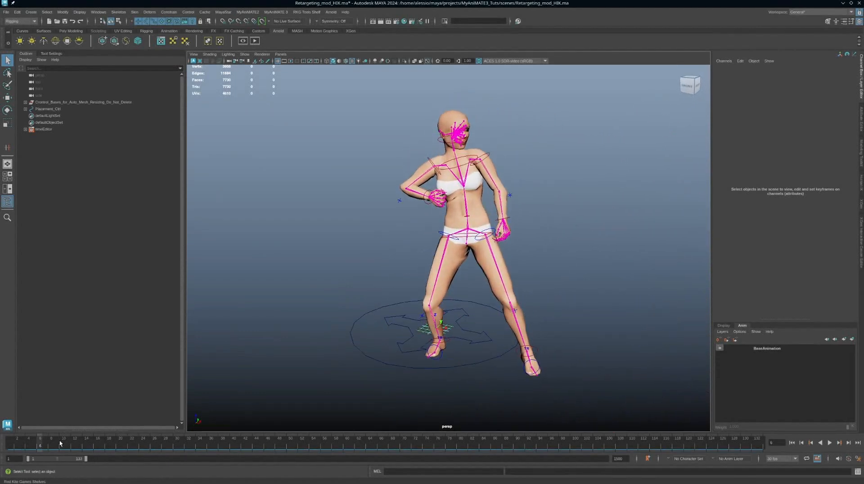
left_click_drag(60, 443, 300, 435)
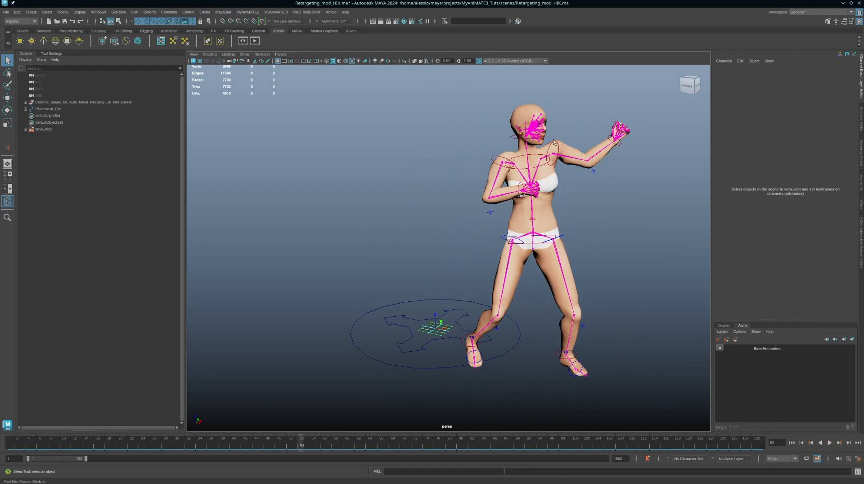
right_click_drag(621, 250, 588, 241, "alt")
left_click_drag(588, 241, 560, 243, "alt")
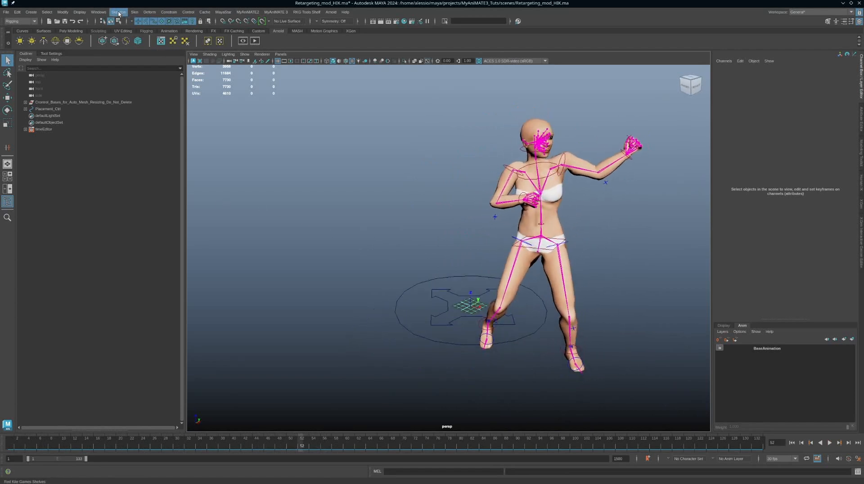
Open the Time Editor and move its window lower, keeping the clip track in view.
left_click(103, 13)
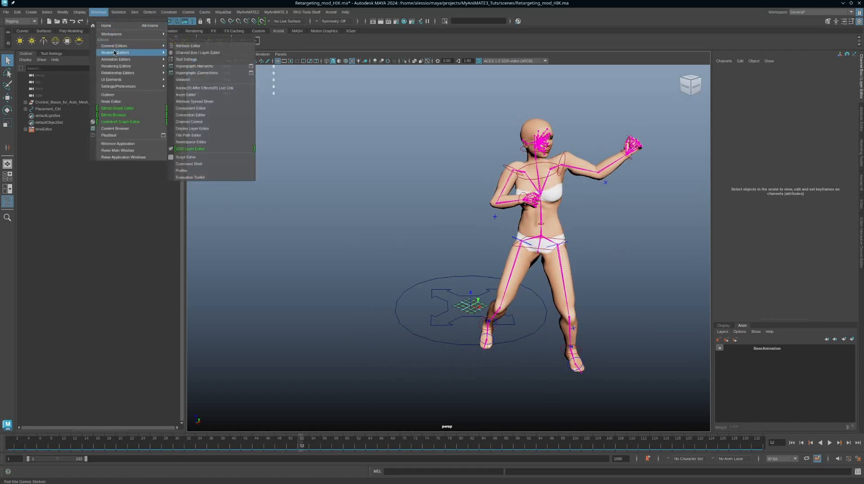
mouse_move(131, 60)
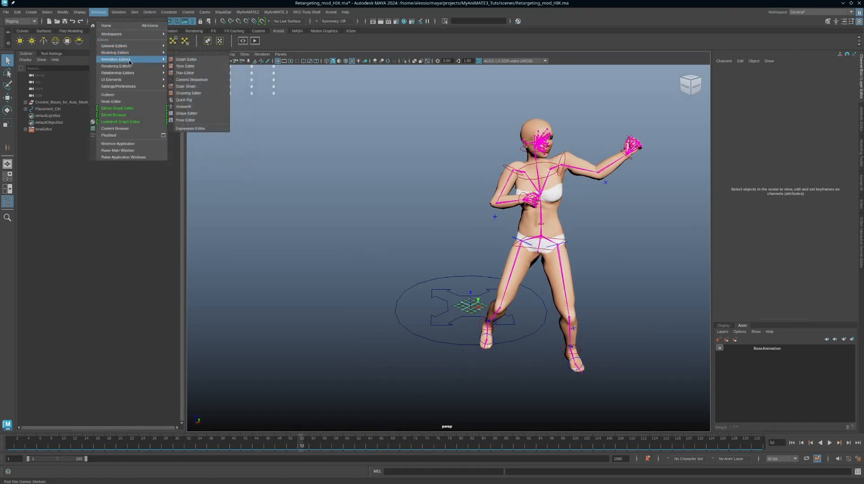
left_click(191, 69)
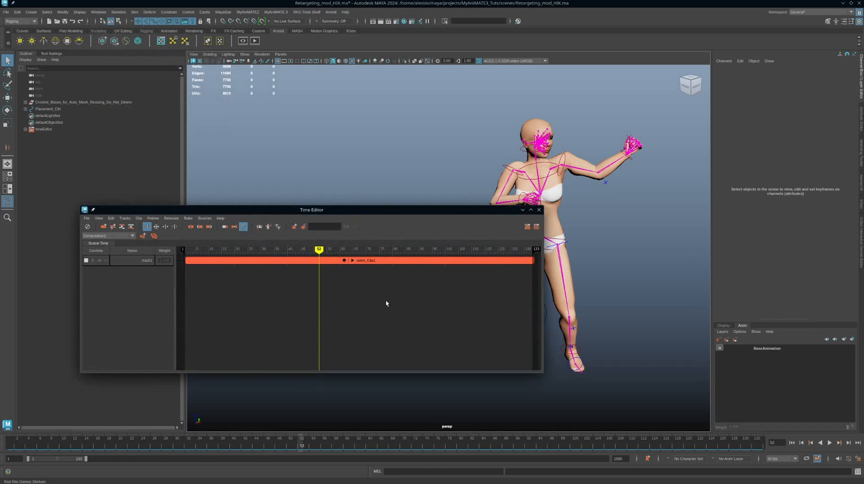
middle_click_drag(379, 294, 396, 350, "alt")
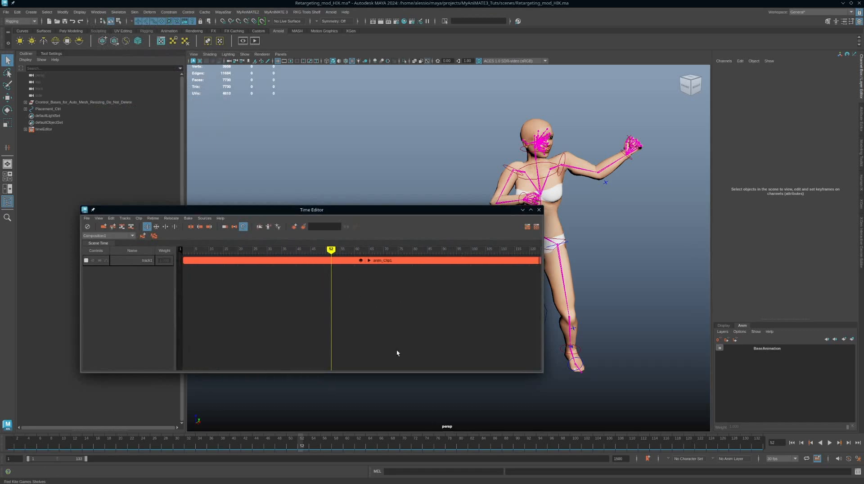
left_click(369, 261)
left_click(369, 260)
left_click_drag(384, 209, 364, 269)
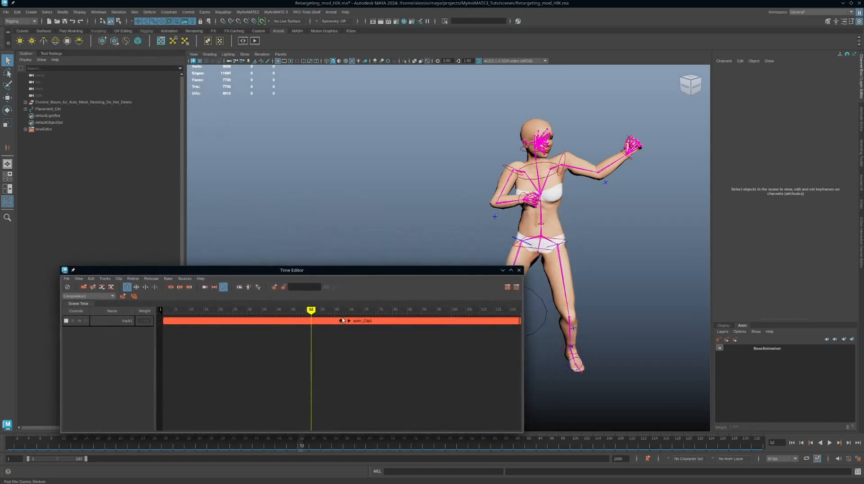
Expand the layers of anim_Clip1 and bring up the available options for Layer_4.
left_click(342, 321)
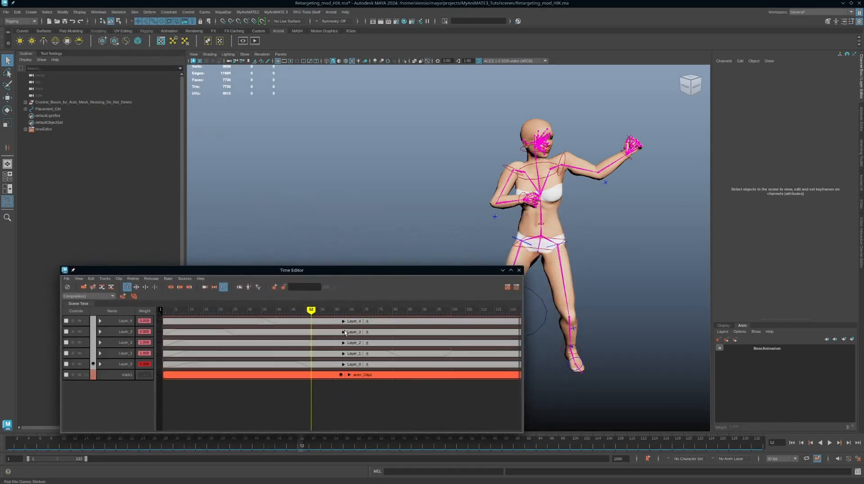
left_click(341, 374)
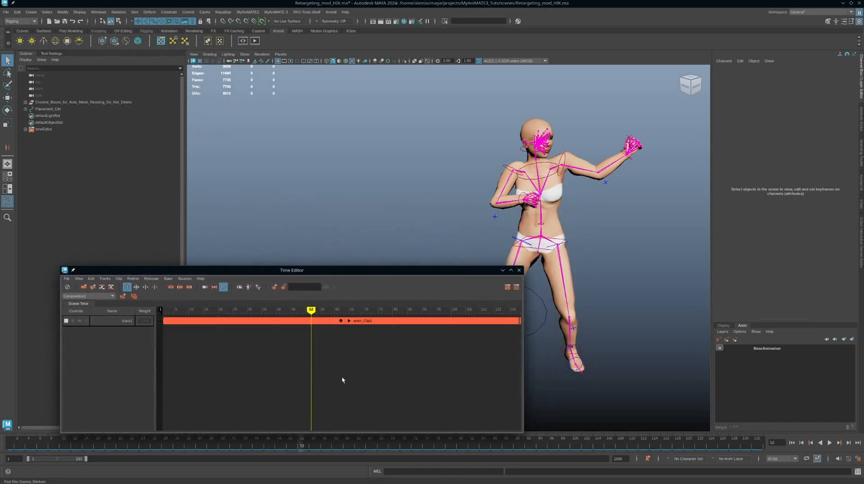
left_click(342, 321)
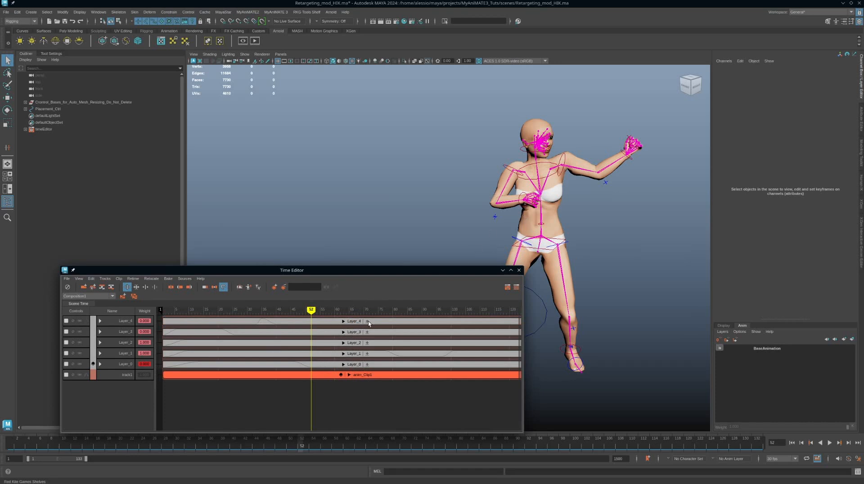
left_click(353, 324)
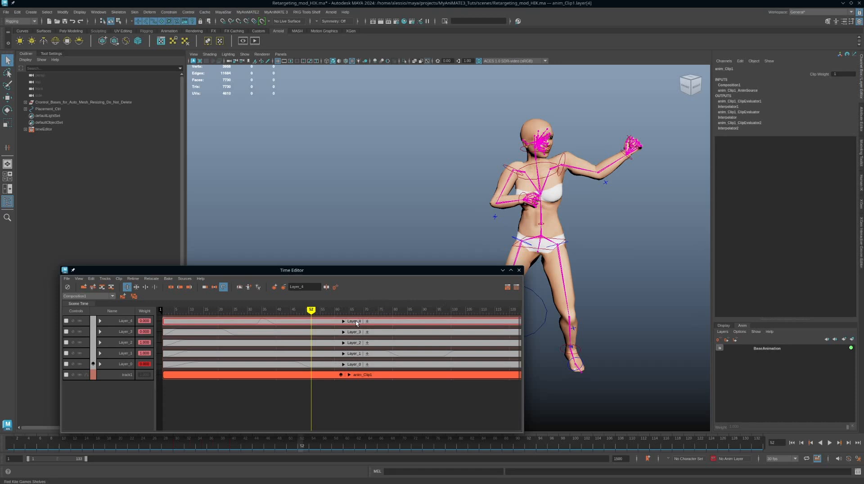
right_click(355, 322)
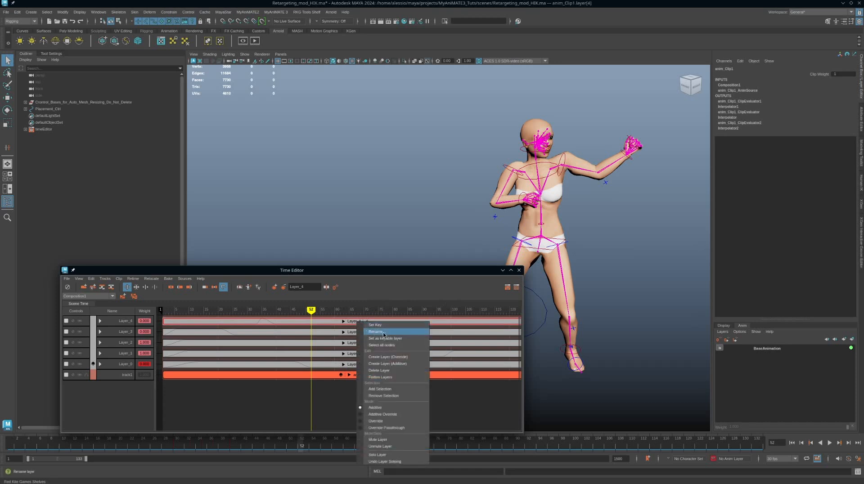
left_click(395, 285)
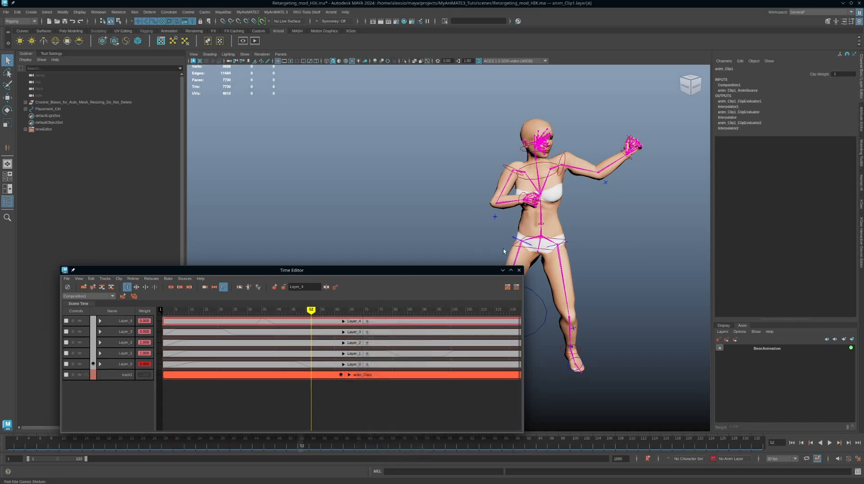
View the character from the front and close the Time Editor.
left_click_drag(612, 197, 577, 201, "alt")
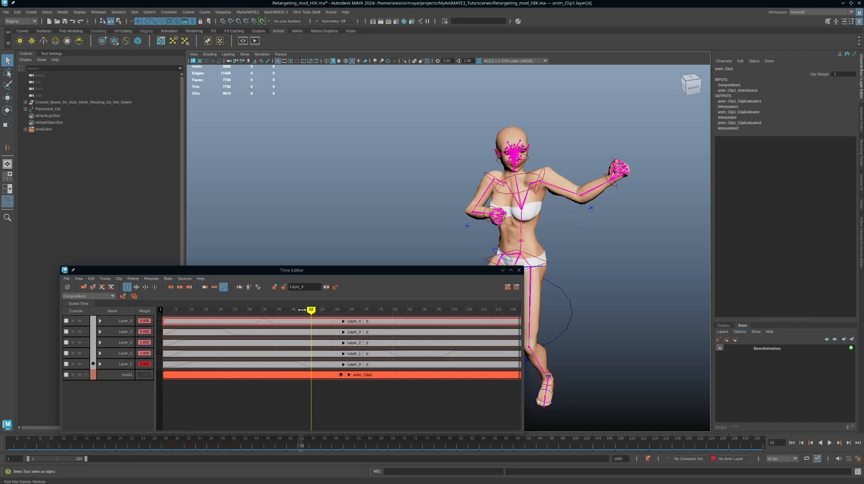
middle_click_drag(426, 245, 435, 222, "alt")
right_click_drag(436, 222, 402, 223, "alt")
middle_click_drag(402, 223, 414, 206, "alt")
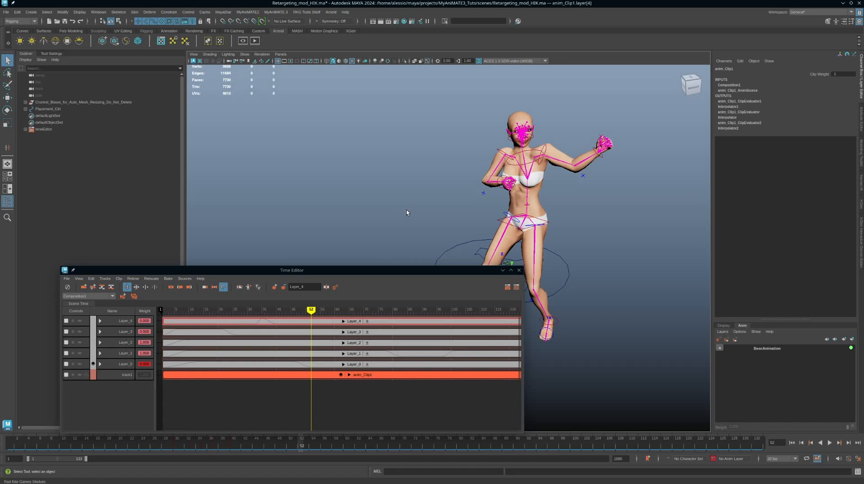
scroll(406, 210, "down", 2)
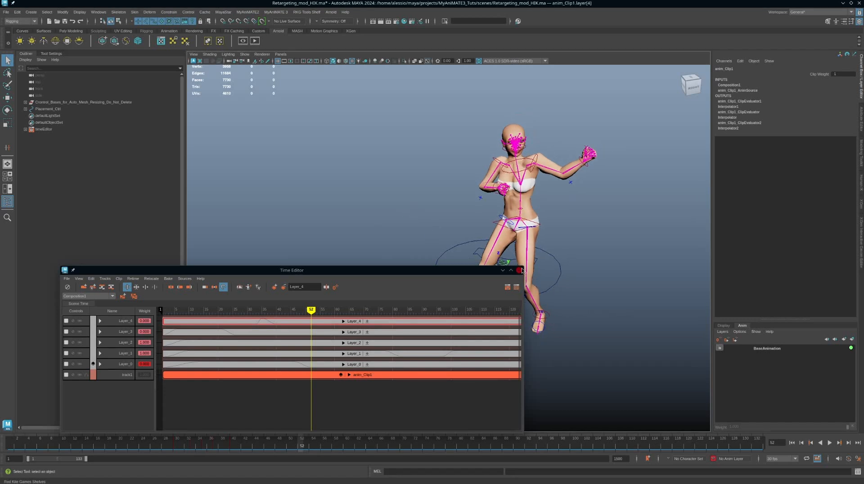
left_click(522, 271)
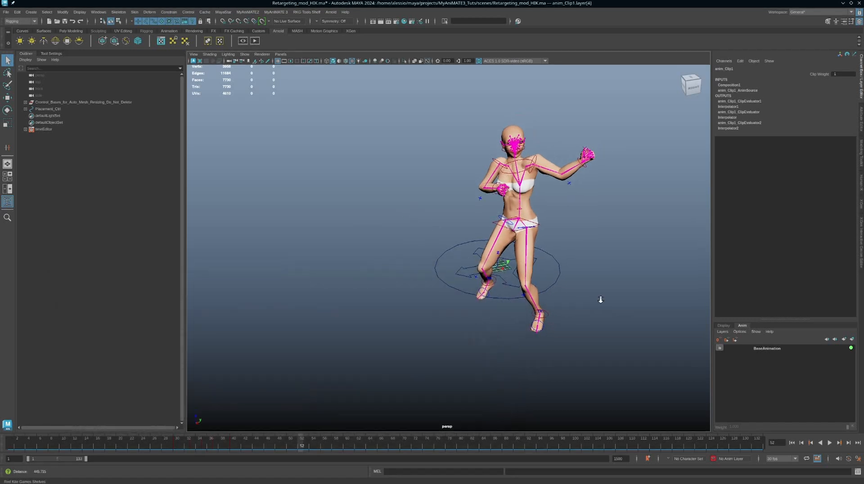
left_click_drag(600, 298, 518, 264, "alt")
Start a new scene in place of Retargeting_mod_HIK.ma.
key("ctrl+n")
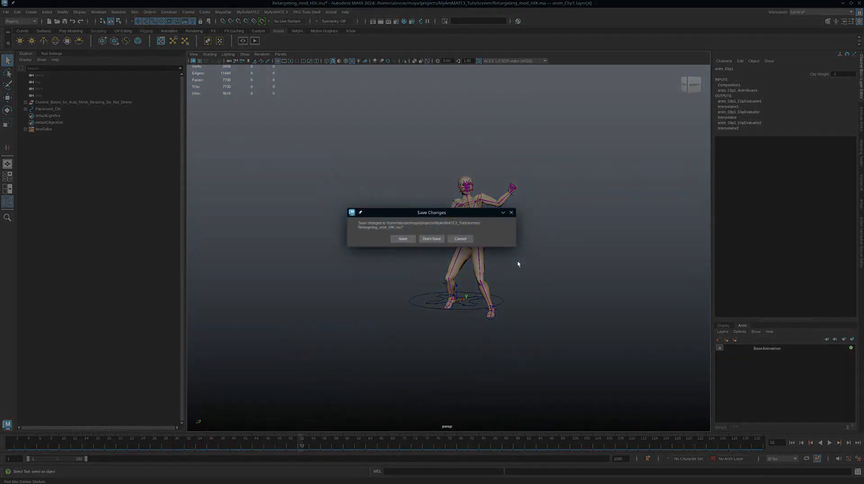
key("Return")
Inspect the character in the untitled scene and play its animation from frame 1.
right_click_drag(570, 279, 492, 261, "alt")
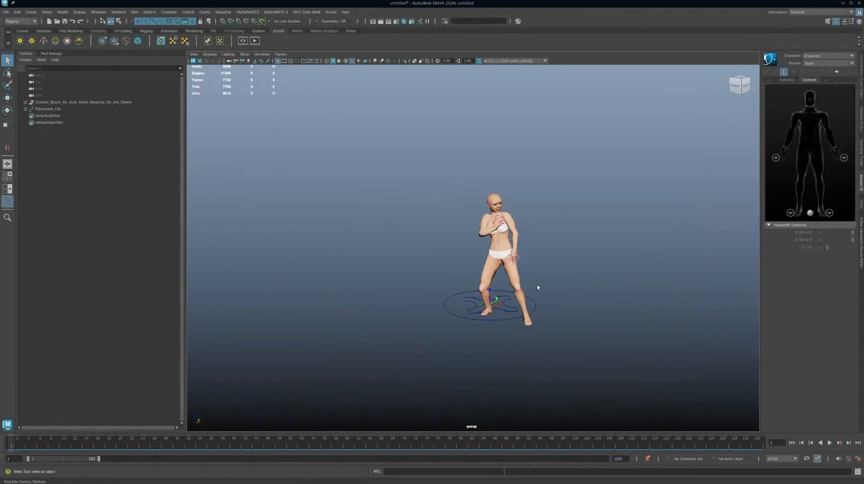
left_click_drag(533, 283, 570, 267, "alt")
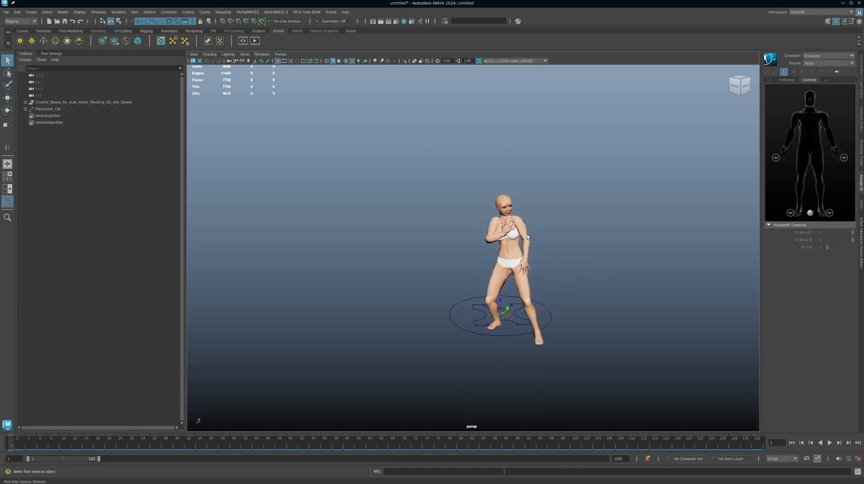
left_click_drag(540, 239, 561, 245, "alt")
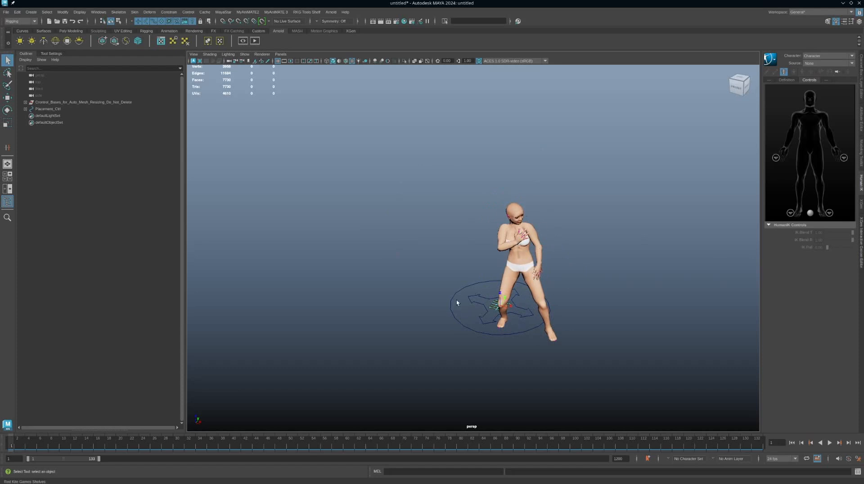
key("alt+v")
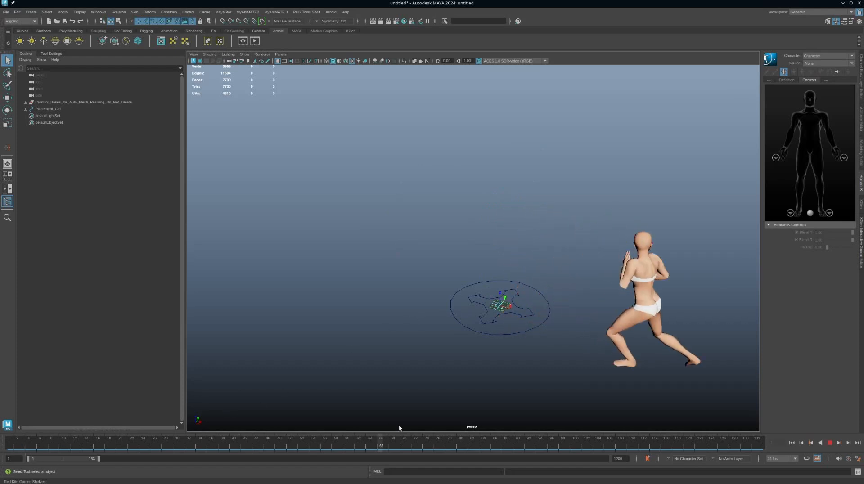
Stop playback and bake the animation of Placement_Ctrl to the HIK rig in MyAniMATE 3, using the full animation length.
key("Escape")
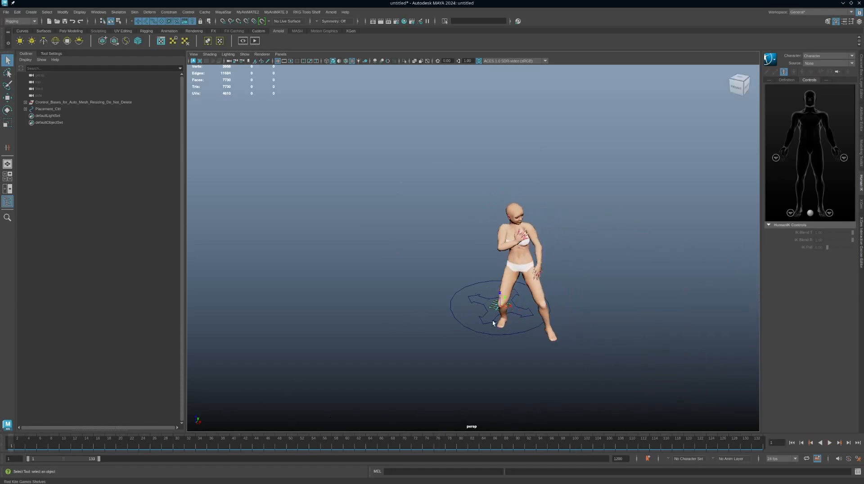
key("alt+Tab")
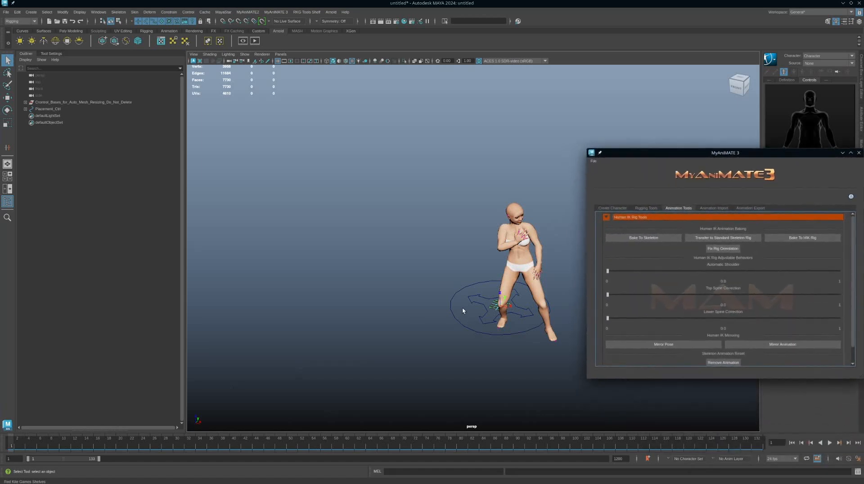
left_click(463, 325)
middle_click_drag(451, 284, 438, 286, "alt")
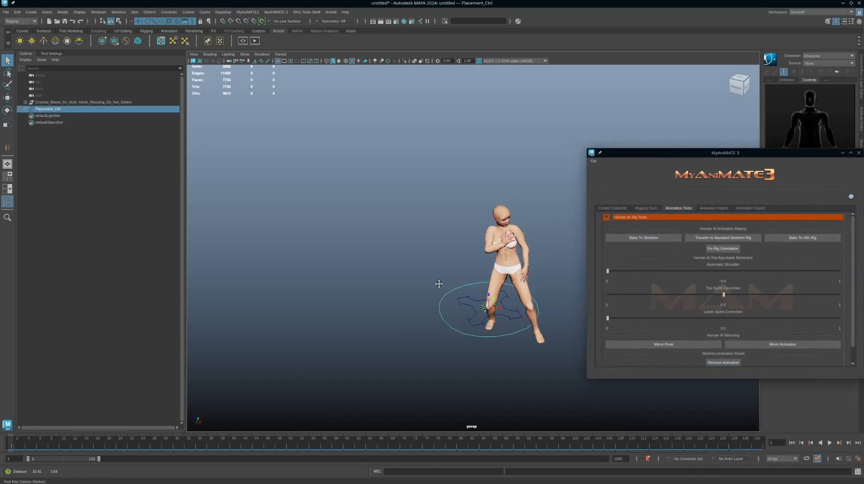
left_click(808, 238)
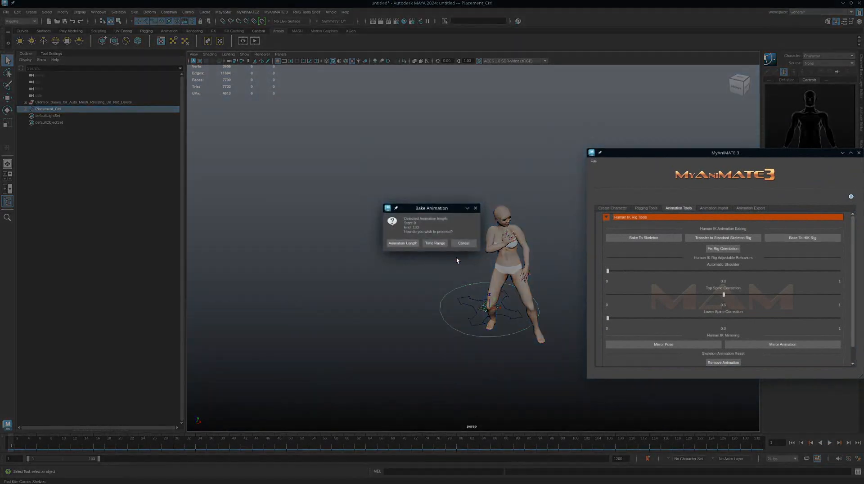
left_click(393, 244)
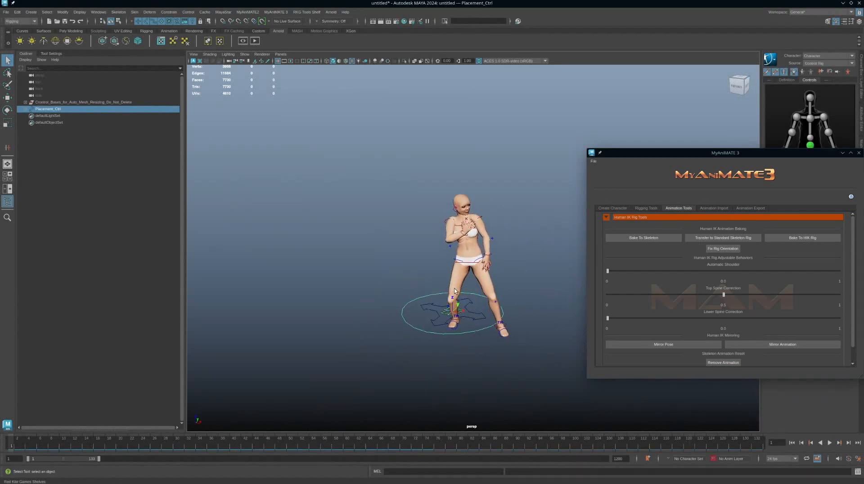
Select the character's hips effector to check its baked keys on the timeline.
left_click(467, 266)
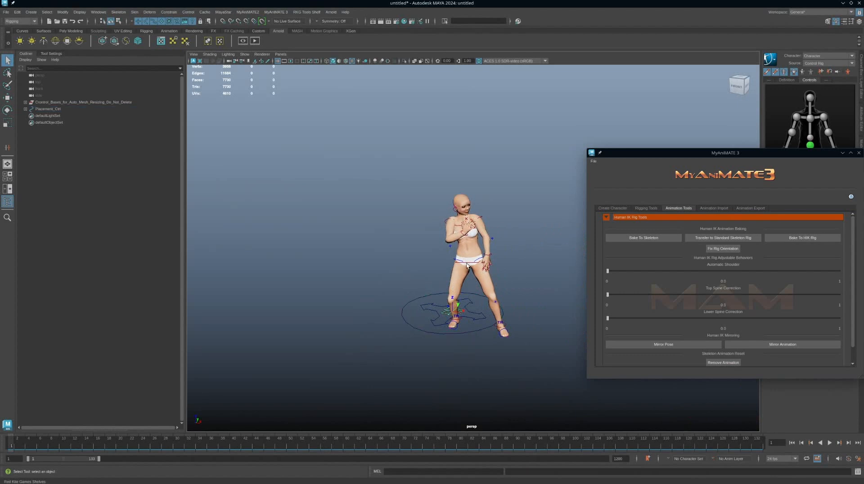
left_click(467, 265)
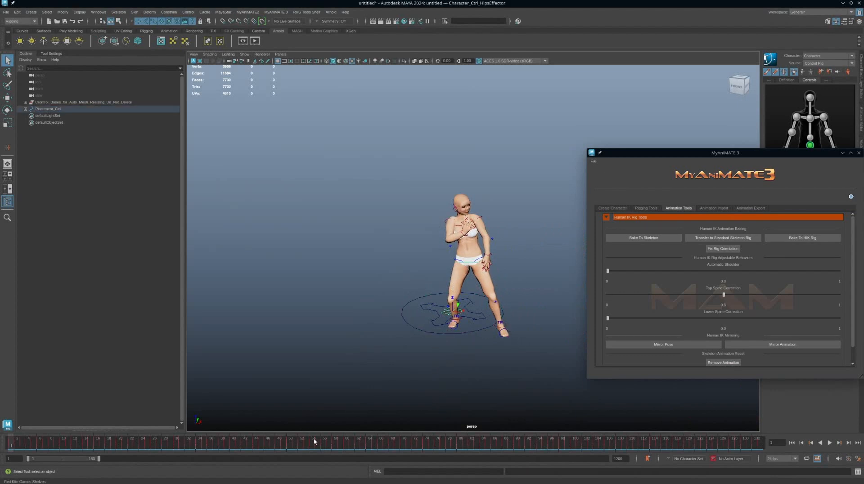
left_click_drag(401, 260, 430, 243, "alt")
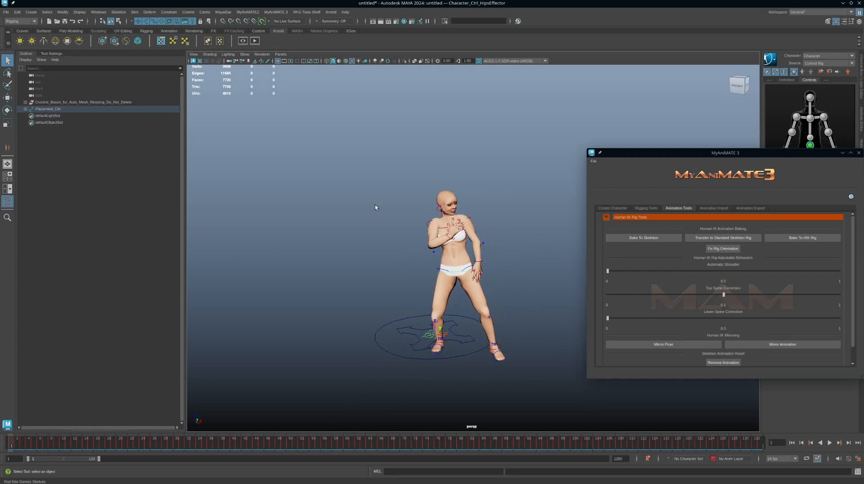
Open the Time Editor below the character and move the MyAniMATE 3 window out of the way.
left_click(98, 13)
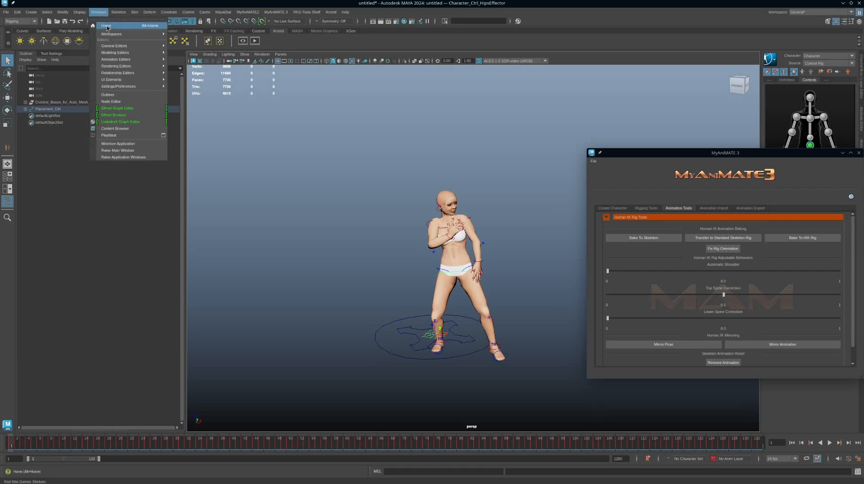
mouse_move(130, 59)
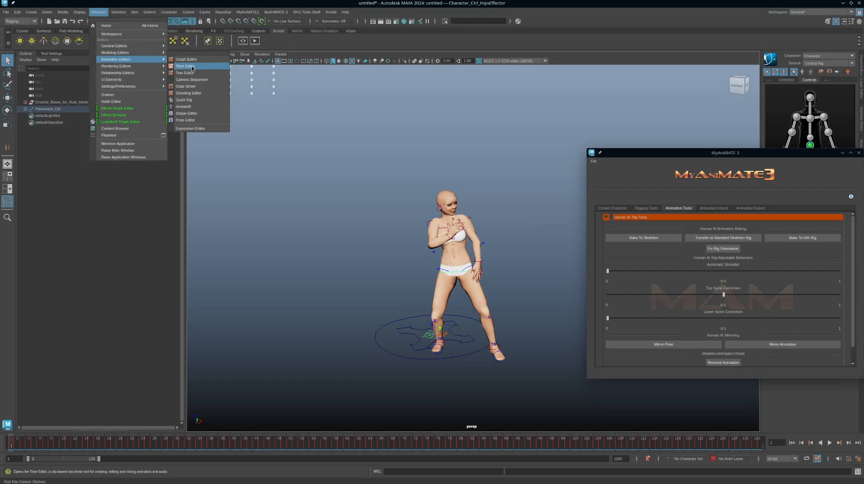
left_click(192, 67)
left_click_drag(482, 195, 326, 297)
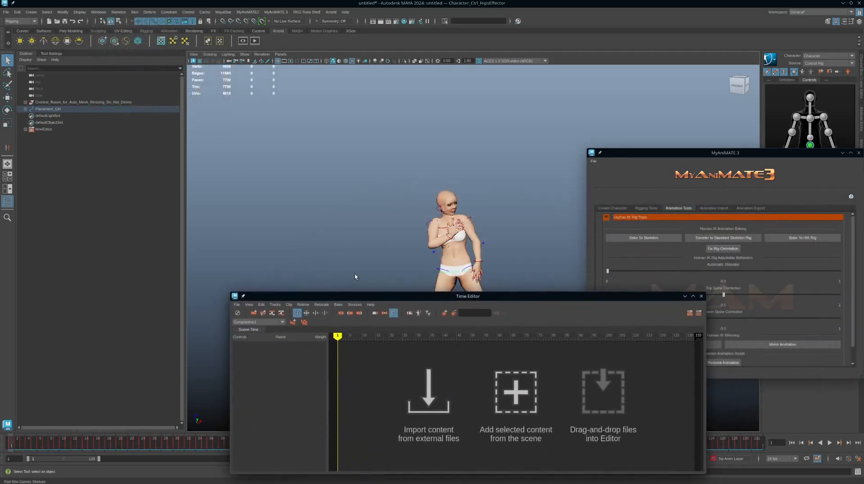
middle_click_drag(490, 243, 493, 180, "alt")
scroll(491, 189, "down", 2)
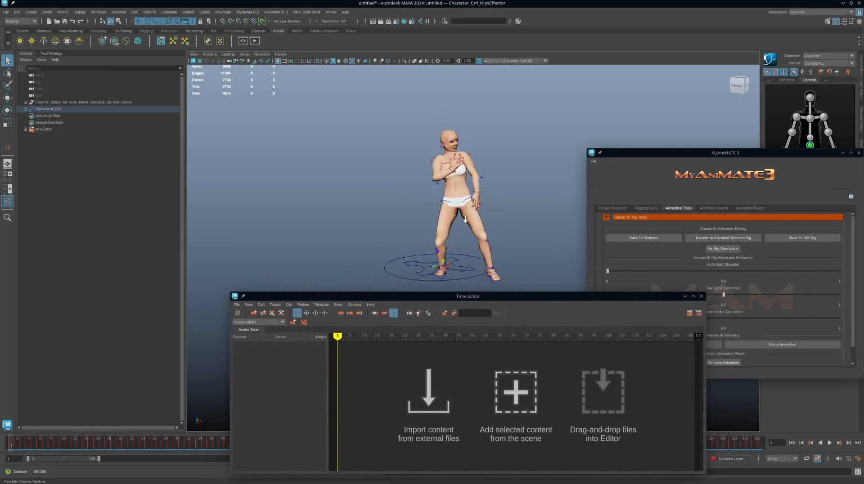
left_click_drag(473, 225, 482, 232, "alt")
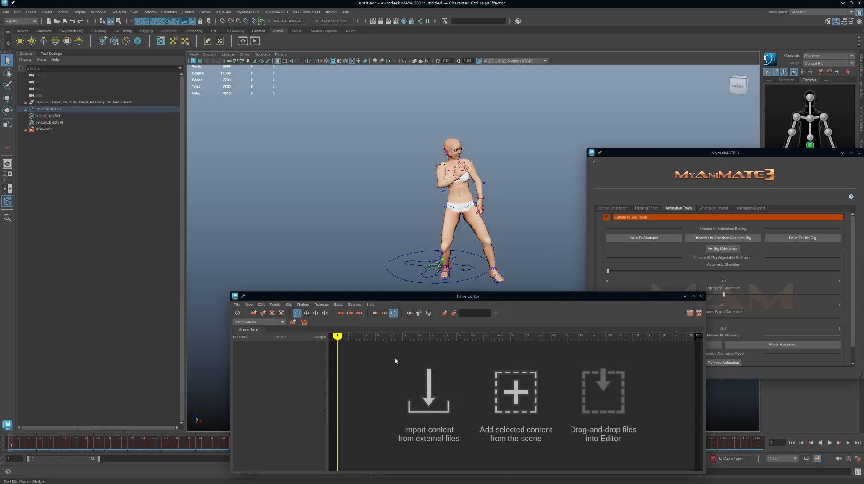
left_click_drag(707, 153, 863, 157)
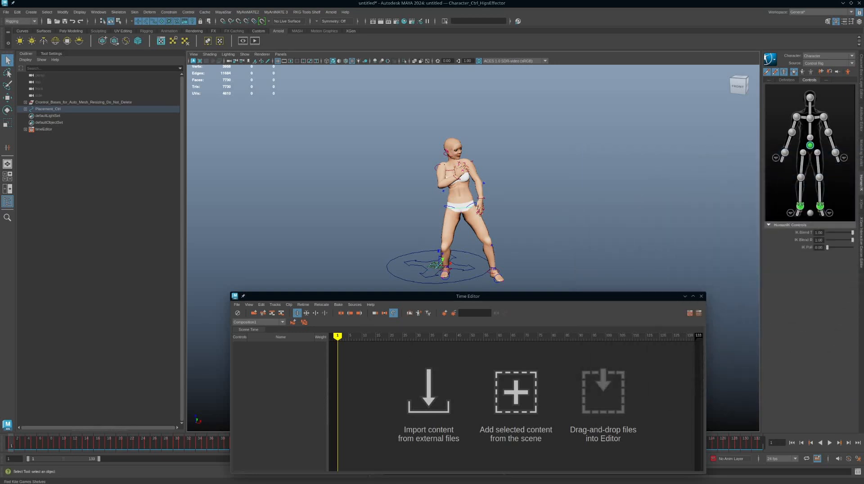
left_click_drag(642, 223, 532, 202, "alt")
scroll(532, 203, "up", 1)
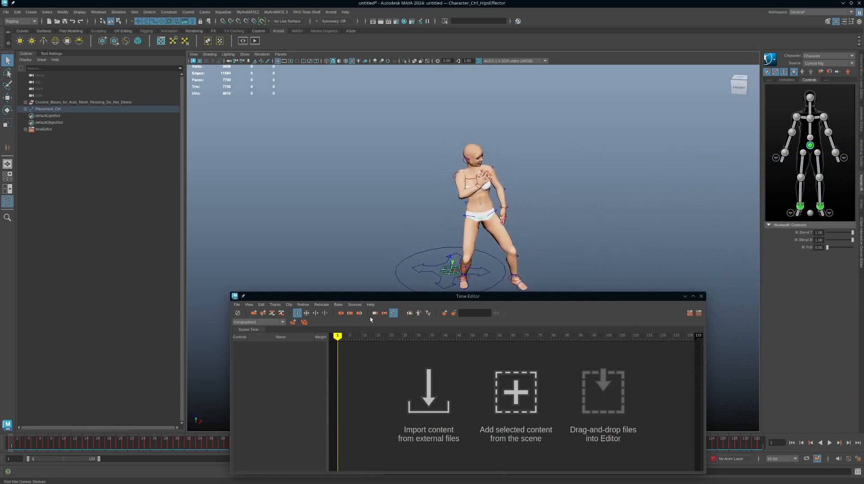
Try to create a Time Editor clip from a selection of all the full-body HumanIK controls.
left_click(778, 179)
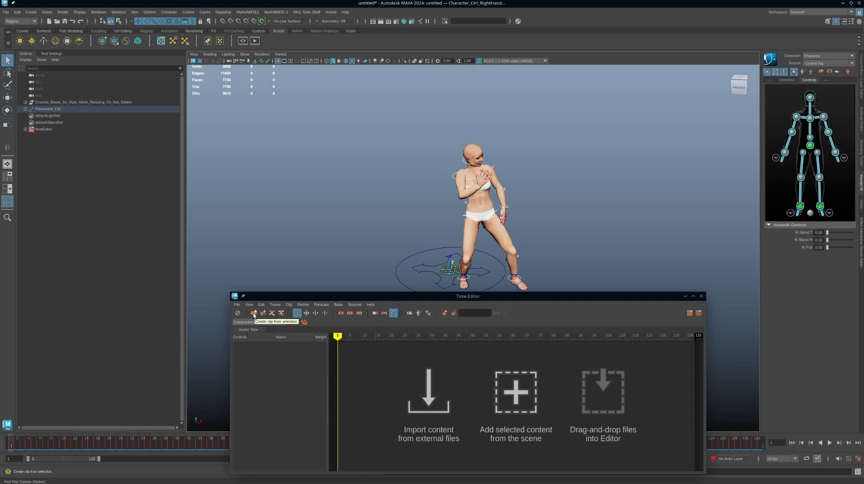
left_click(237, 305)
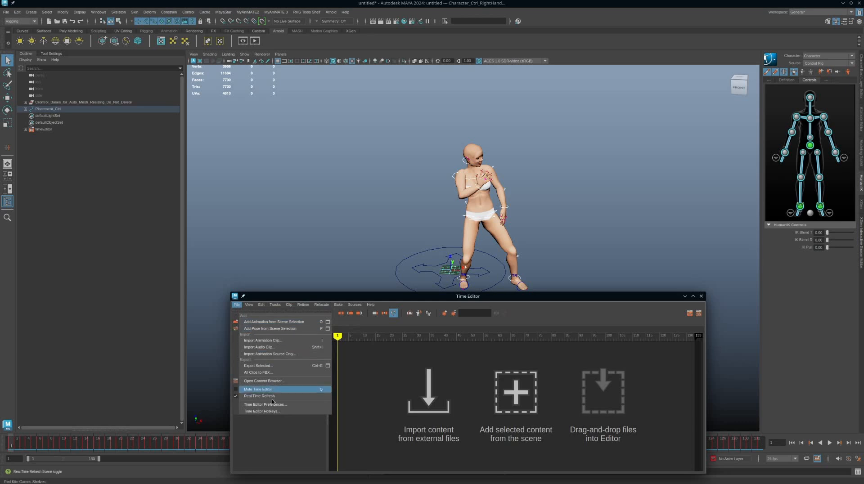
left_click(276, 435)
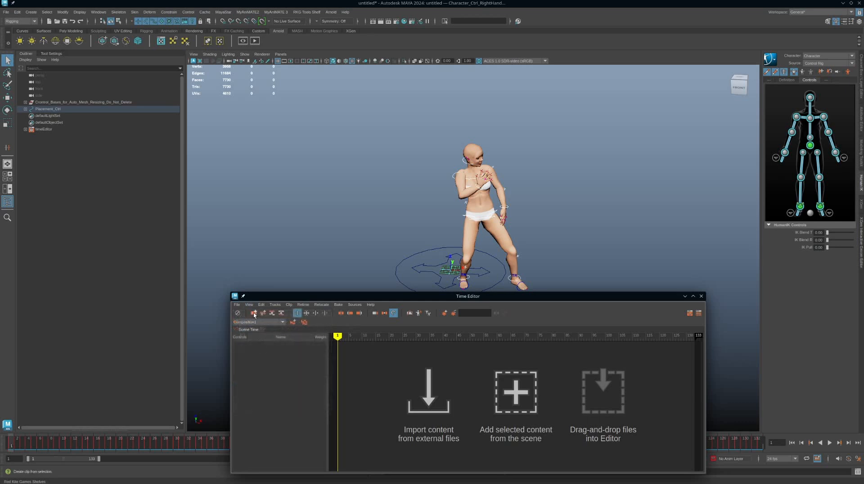
left_click(254, 314)
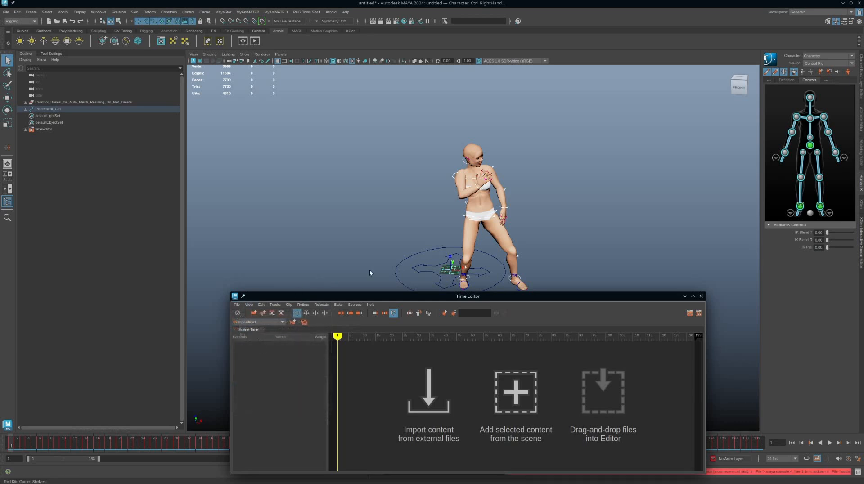
Create a Time Editor clip from Placement_Ctrl and expand the clip and its control group.
left_click_drag(369, 271, 407, 274)
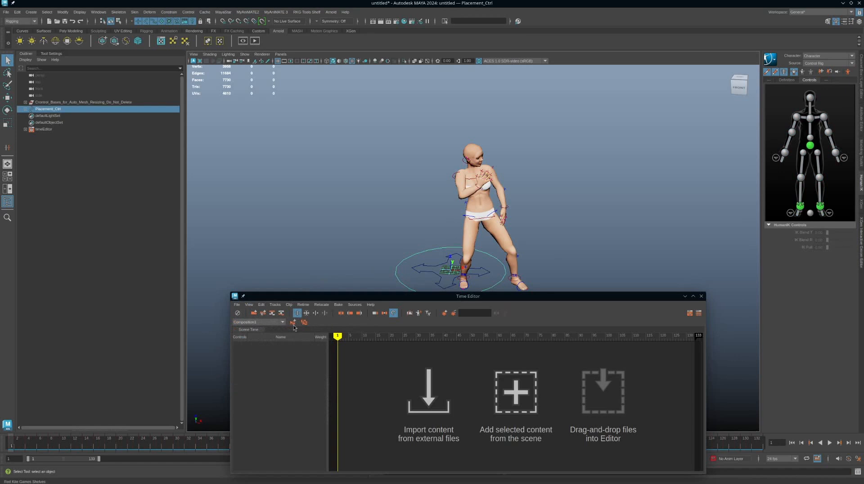
left_click(254, 314)
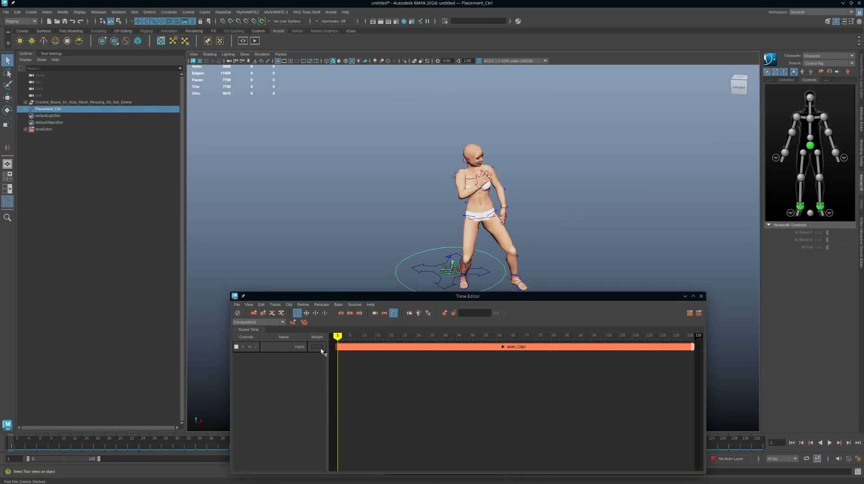
left_click(503, 347)
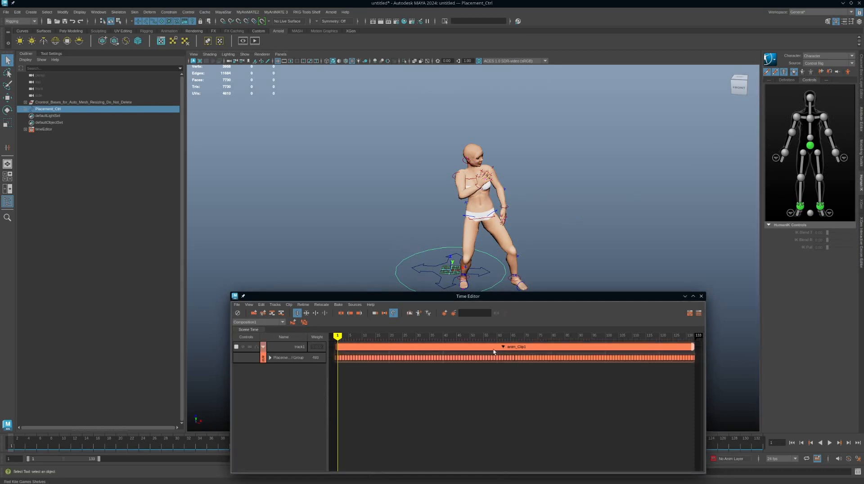
left_click(270, 358)
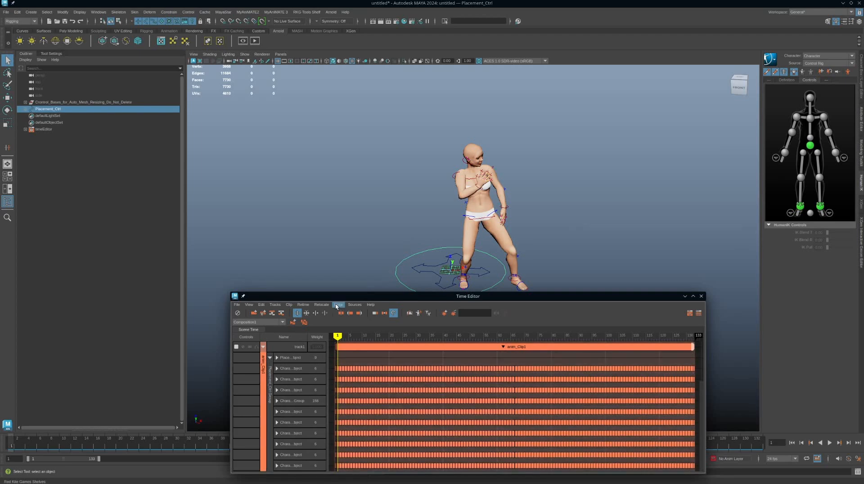
Examine which controls the Placement_Ctrl group of anim_Clip1 contains, widening the name column to read them, and collapse the group.
left_click_drag(339, 297, 285, 197)
left_click(450, 247)
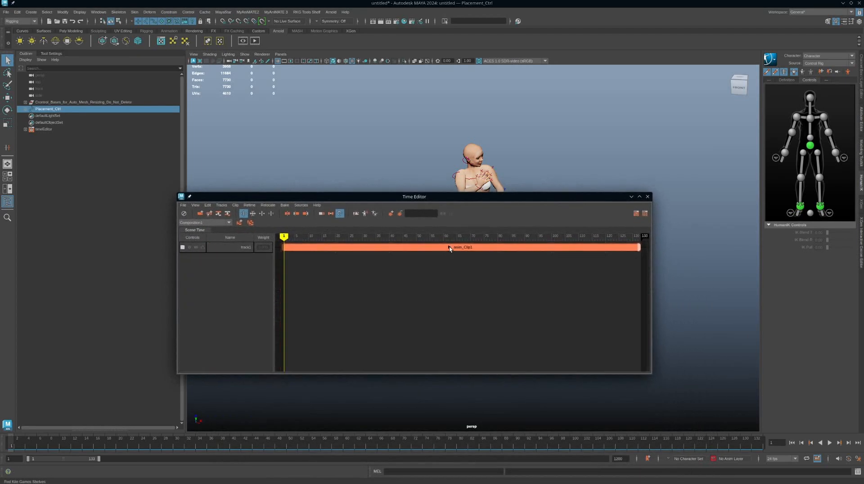
left_click(449, 247)
left_click(216, 258)
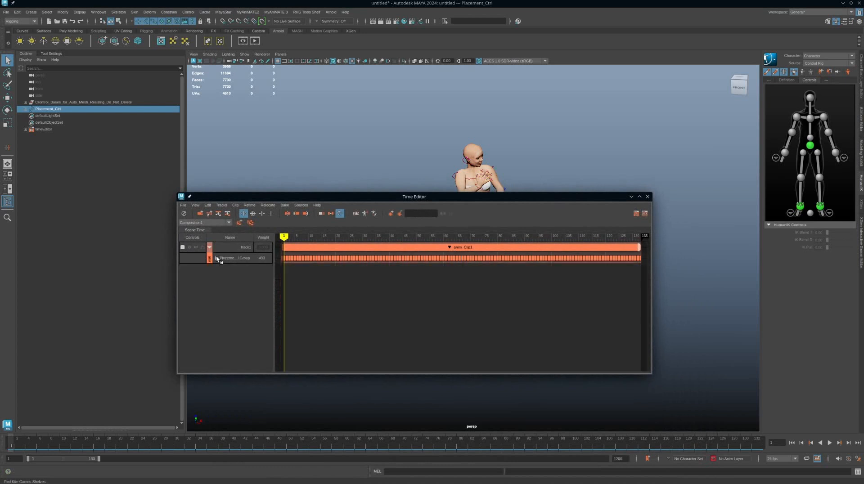
left_click(217, 258)
left_click_drag(274, 271, 374, 273)
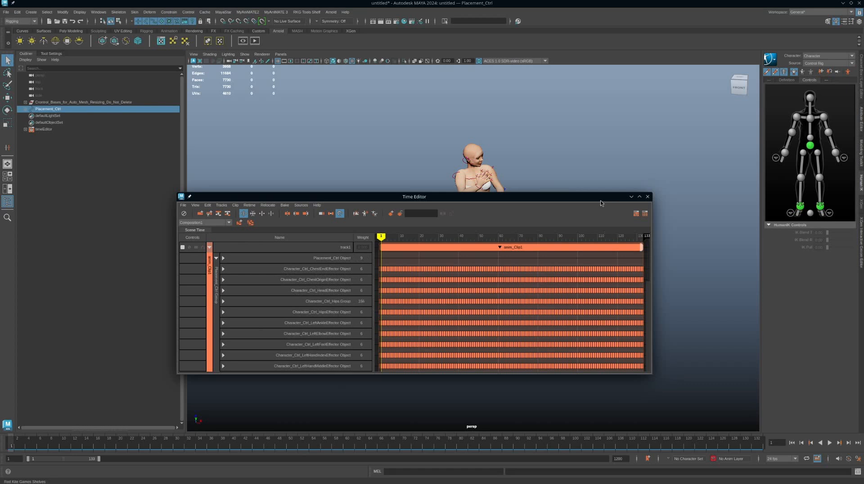
left_click(217, 259)
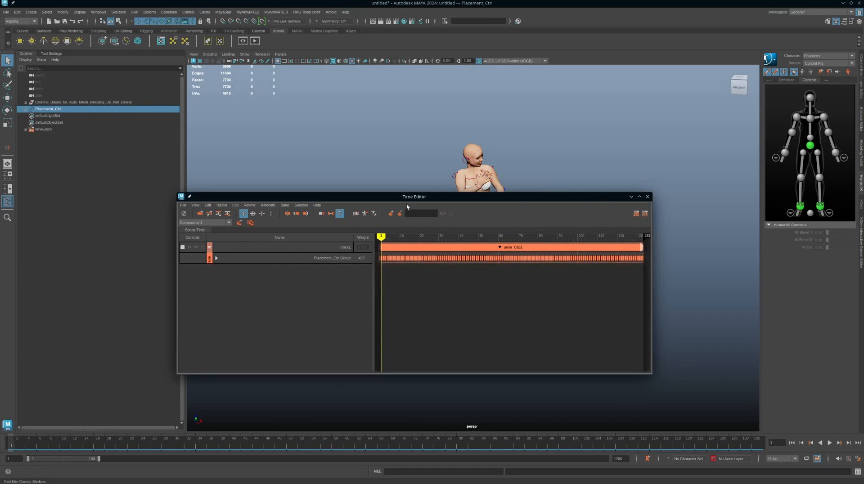
Select the hips effector, play the clip's animation and stop at frame 11.
left_click_drag(407, 206, 327, 308)
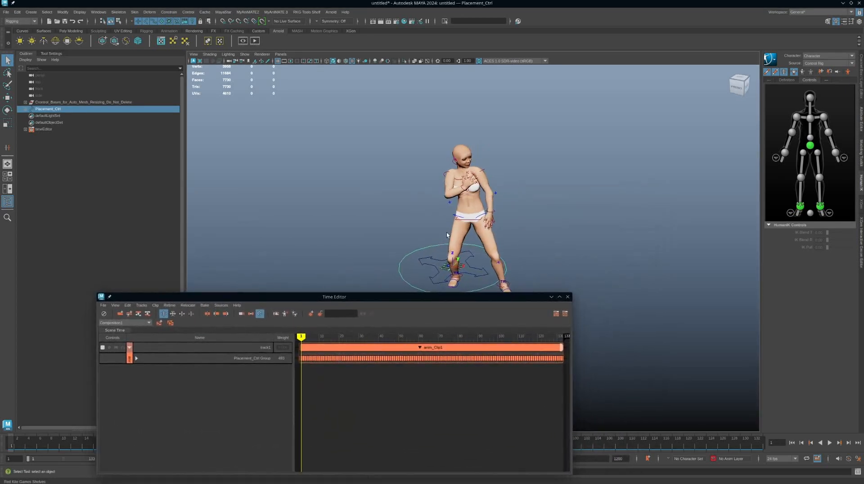
left_click(470, 222)
left_click_drag(374, 302, 614, 239)
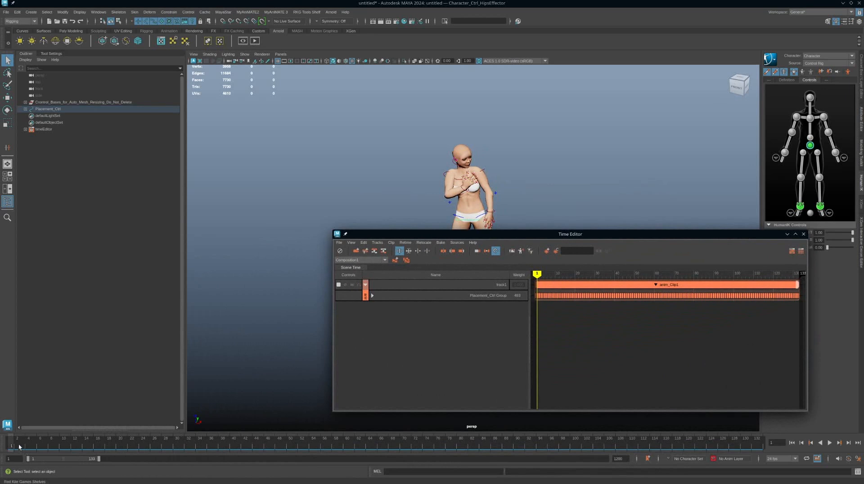
key("alt+v")
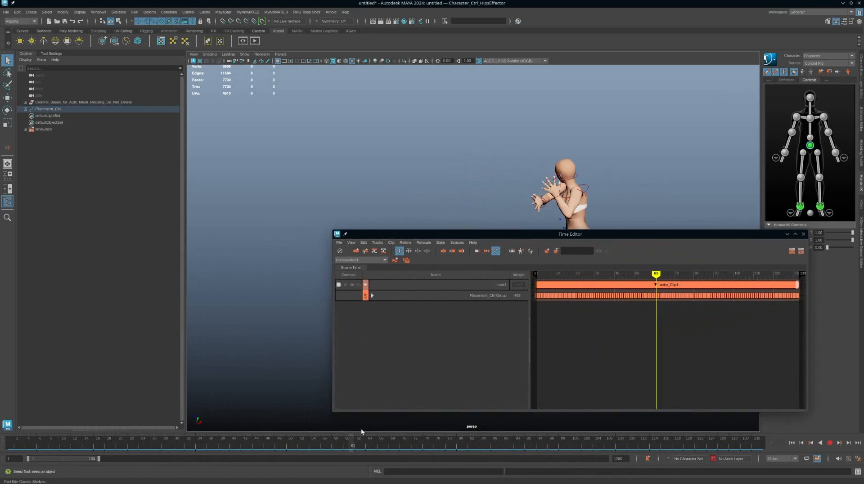
left_click_drag(361, 430, 70, 443)
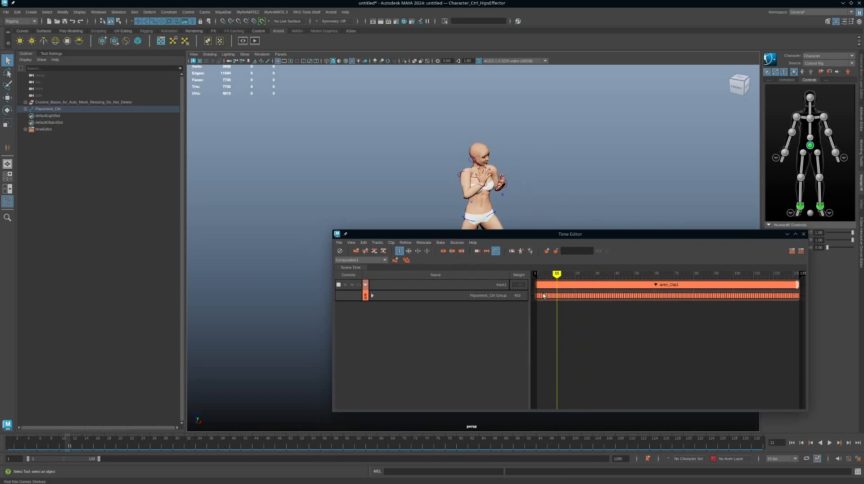
Collapse anim_Clip1, make the Time Editor narrower and place it beside the character.
left_click(656, 286)
left_click_drag(430, 241, 440, 277)
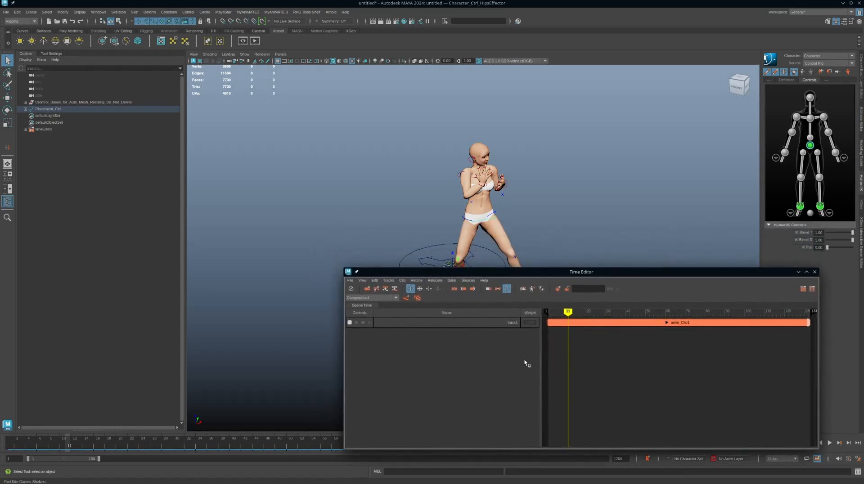
left_click_drag(541, 367, 419, 368)
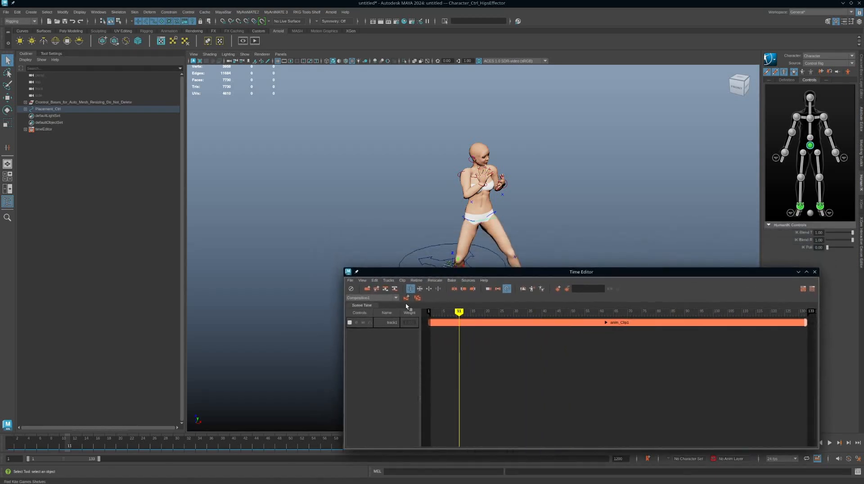
left_click_drag(414, 273, 369, 243)
left_click_drag(773, 365, 593, 367)
left_click_drag(484, 242, 705, 239)
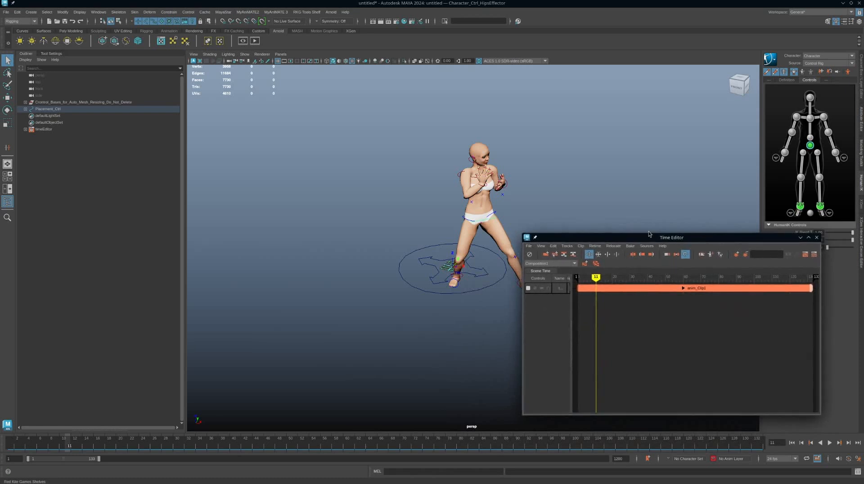
middle_click_drag(559, 176, 588, 191, "alt")
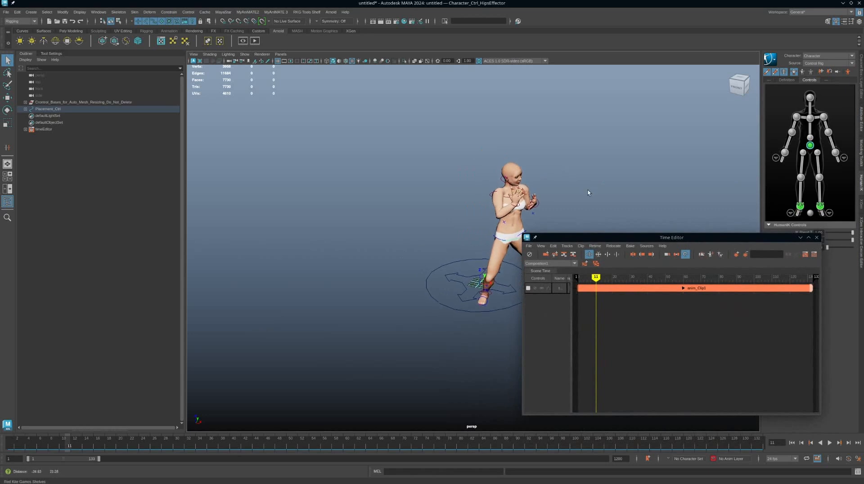
Zoom in on the character and select all right arm controls from shoulder to hand.
right_click_drag(588, 192, 639, 207, "alt")
left_click_drag(632, 169, 579, 163, "alt")
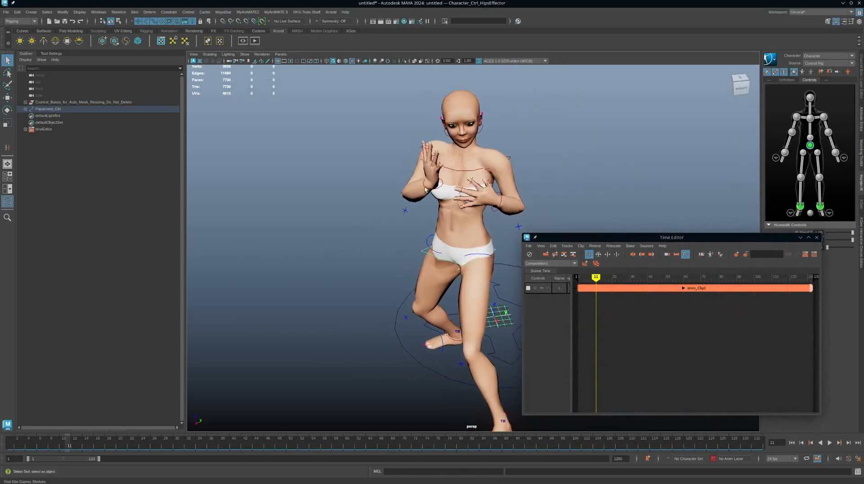
left_click(426, 186)
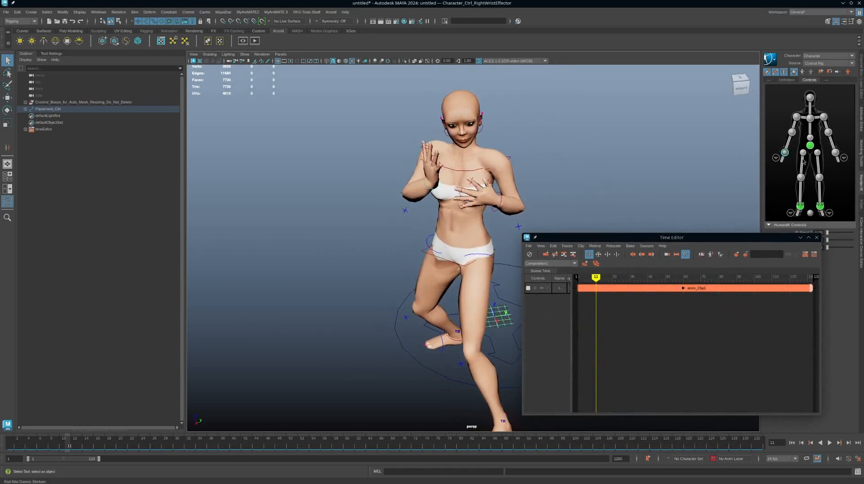
left_click_drag(770, 107, 797, 157)
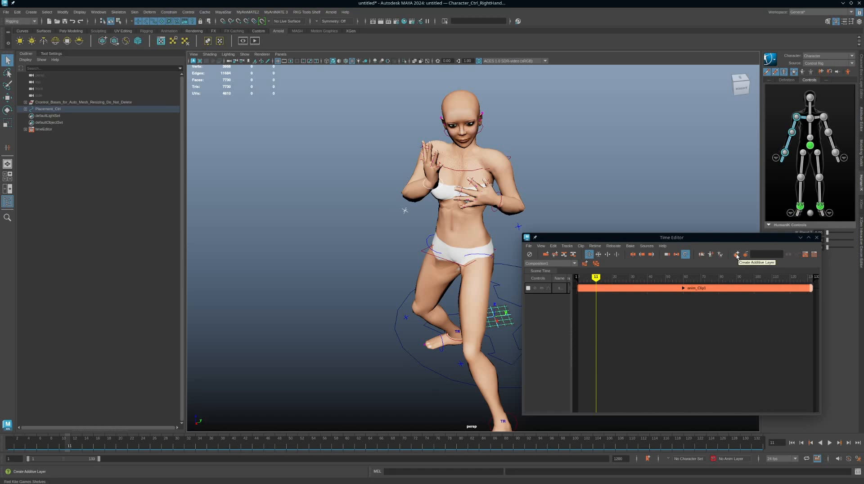
Add an additive layer for the selected right arm controls to anim_Clip1.
right_click(702, 291)
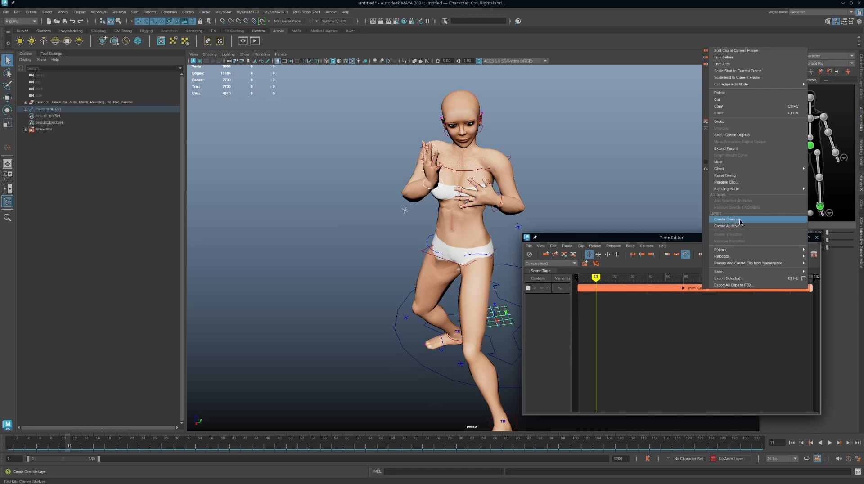
left_click(692, 290)
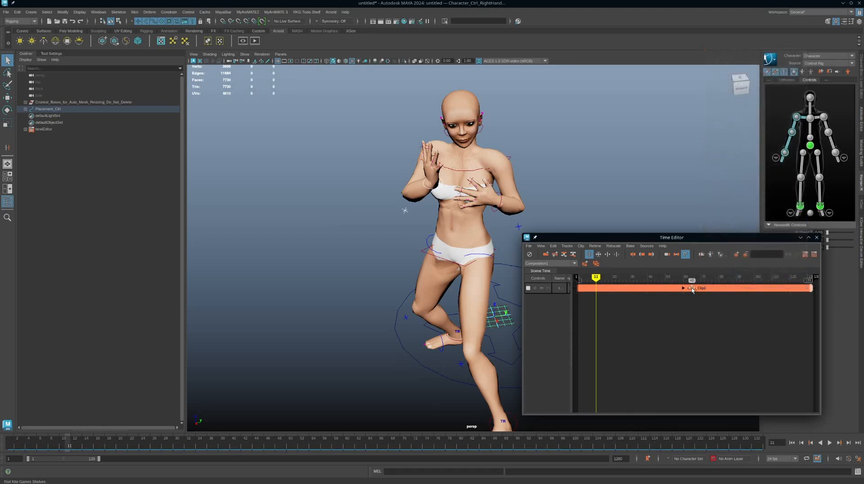
left_click(695, 289)
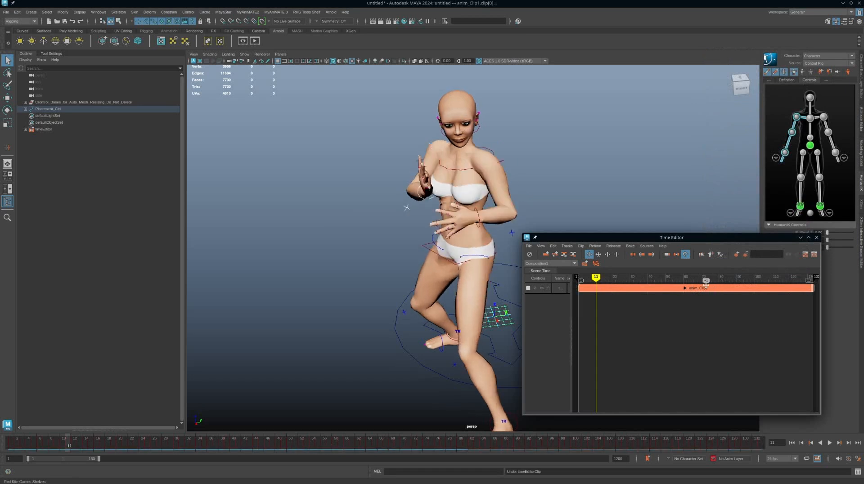
left_click(737, 255)
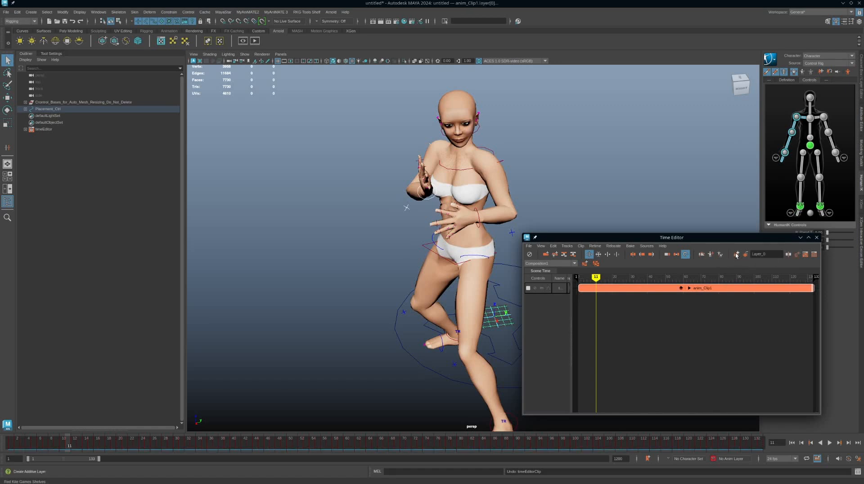
double_click(771, 255)
Expand Layer_0 above anim_Clip1 and examine its attributes, widening the Time Editor and its name column to read them.
left_click(681, 288)
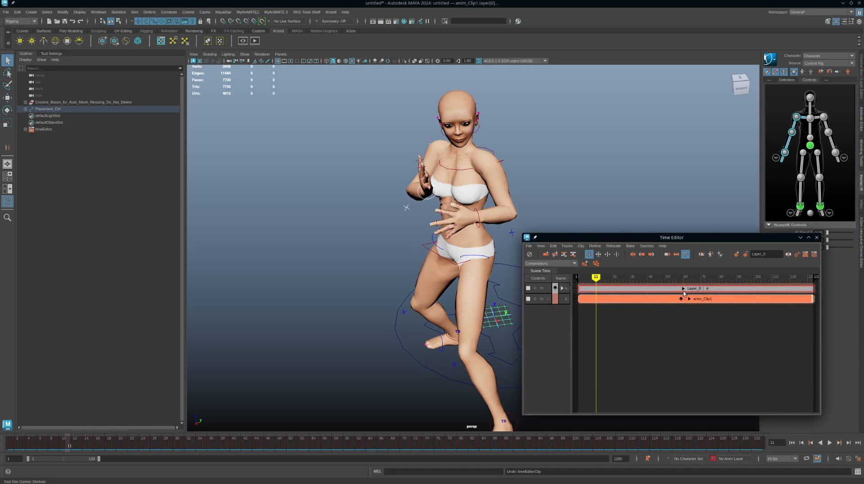
left_click(563, 288)
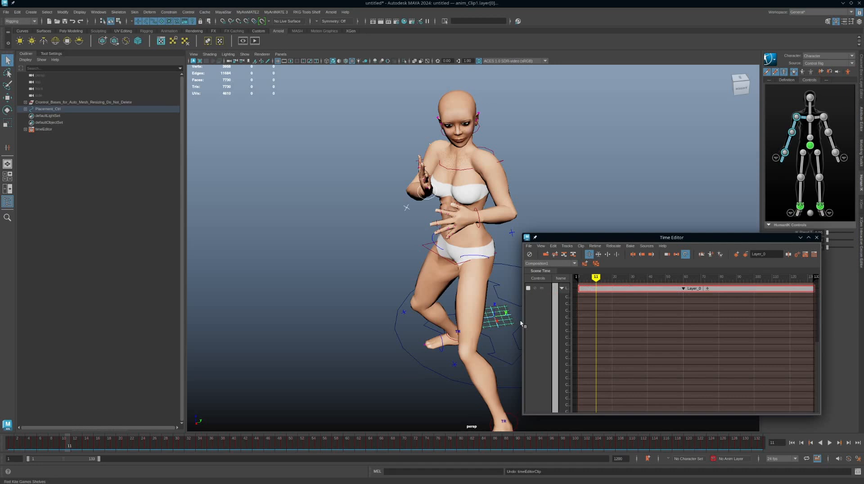
left_click_drag(524, 320, 417, 326)
left_click_drag(478, 329, 587, 327)
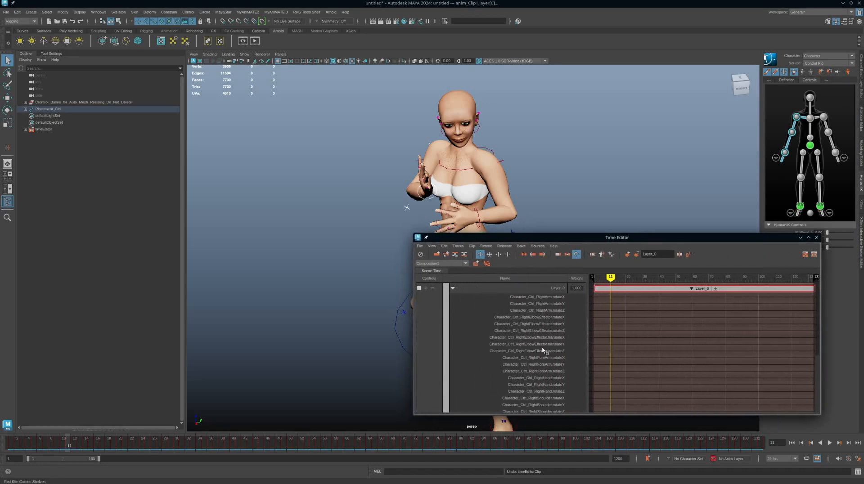
scroll(543, 350, "down", 3)
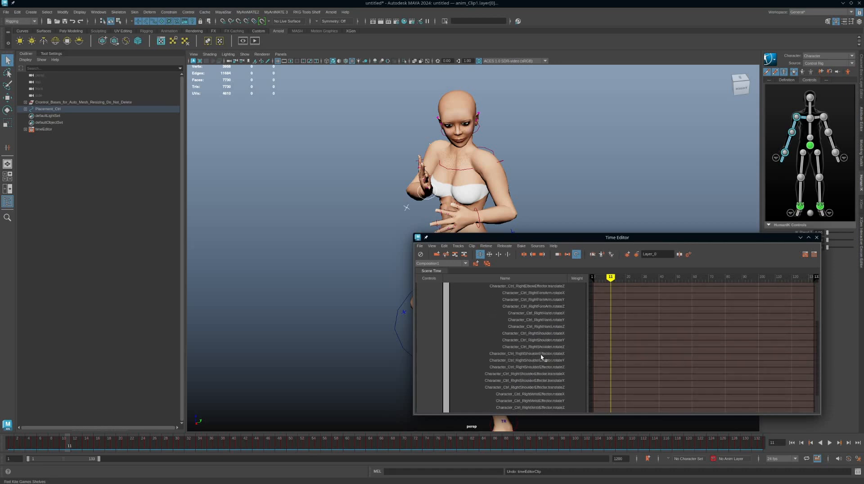
scroll(541, 354, "up", 1)
scroll(537, 354, "up", 3)
Select the chest and spine controls and add the selection to Layer_0.
left_click_drag(578, 241, 633, 185)
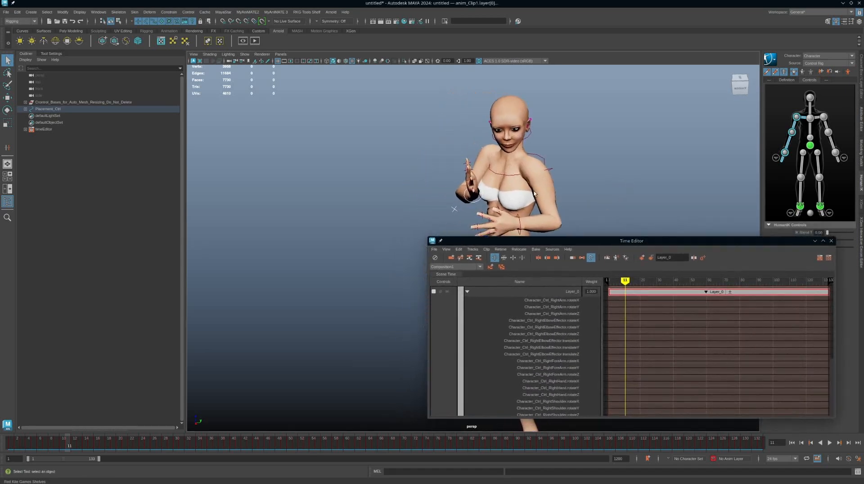
left_click(809, 119)
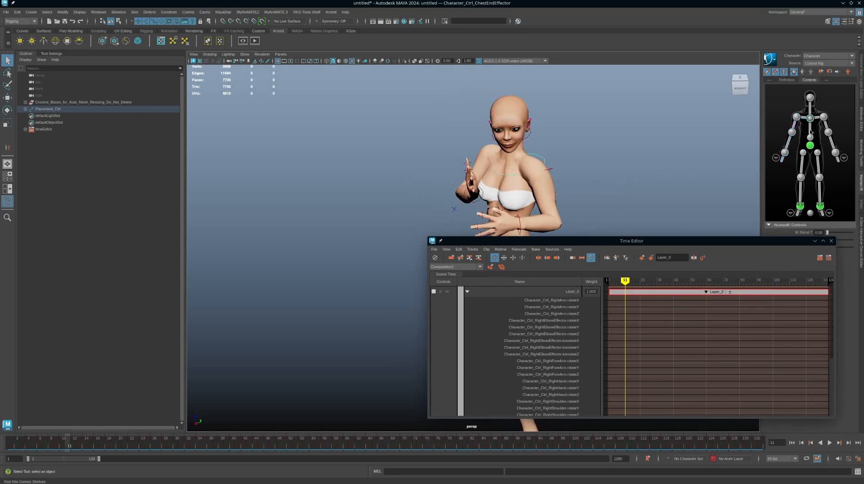
left_click(811, 131)
left_click(810, 120)
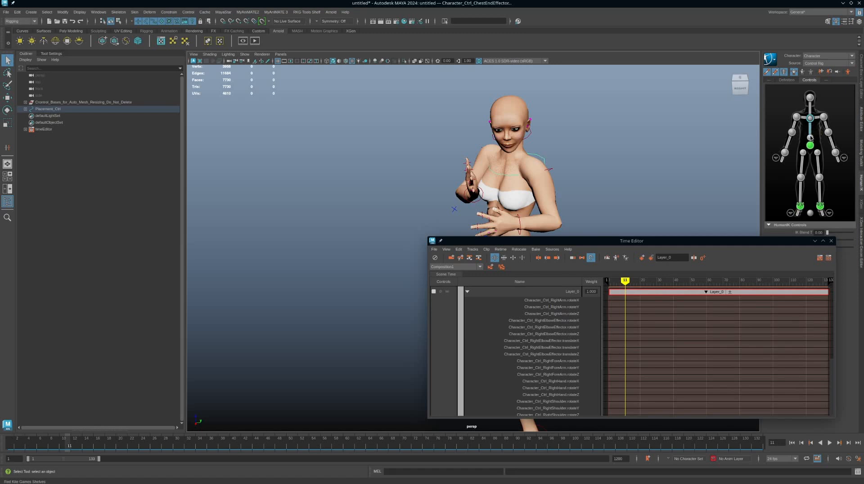
right_click(658, 292)
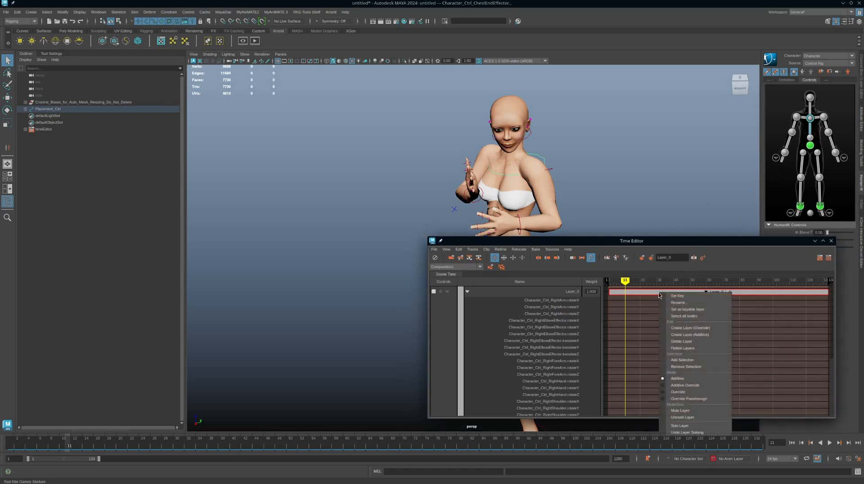
left_click(684, 360)
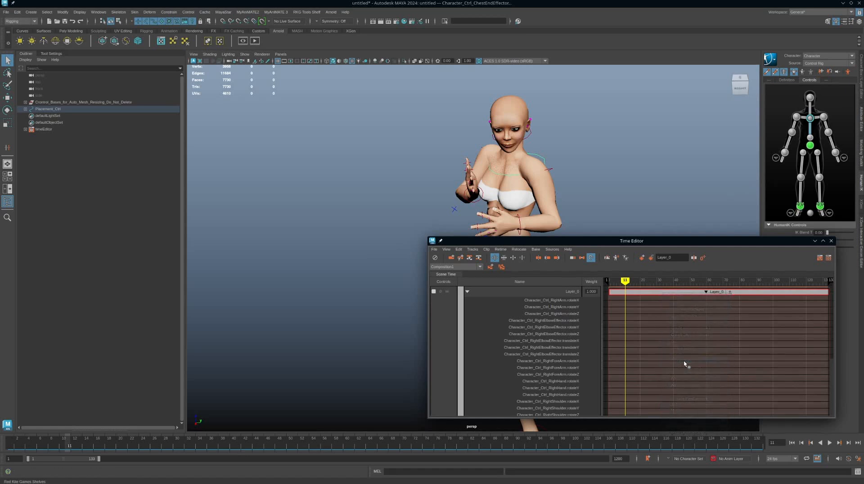
scroll(576, 317, "down", 4)
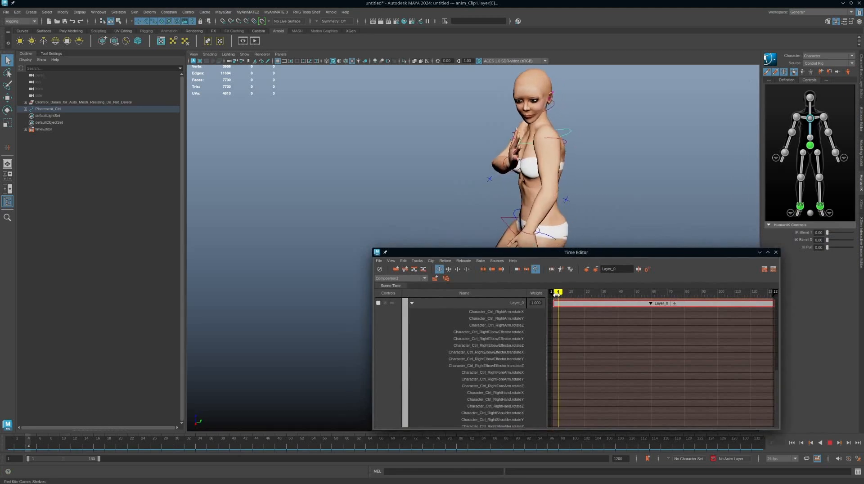
Go to frame 15 and move the right wrist effector to extend the arm in front of the body.
left_click_drag(557, 294, 577, 293)
mouse_move(590, 198)
left_mouse_down("alt")
mouse_move(641, 195)
mouse_move(602, 202)
left_mouse_up("alt")
left_click(597, 151)
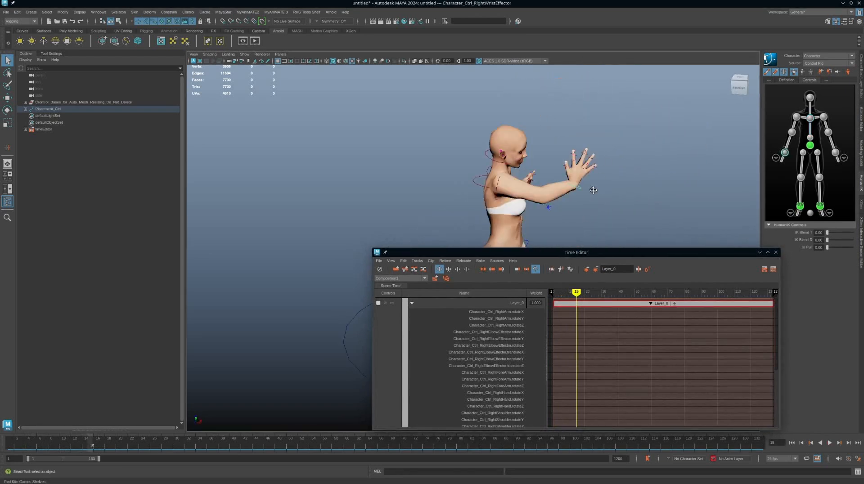
scroll(595, 189, "down", 3)
key("w")
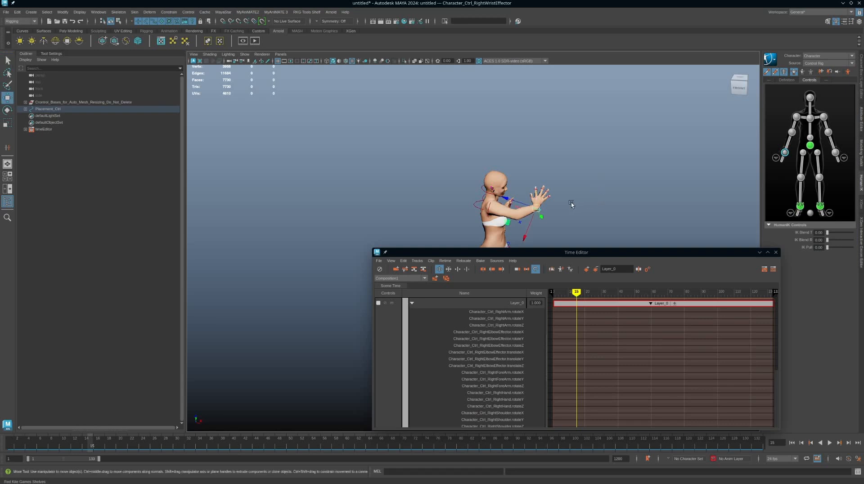
left_click_drag(536, 209, 547, 201)
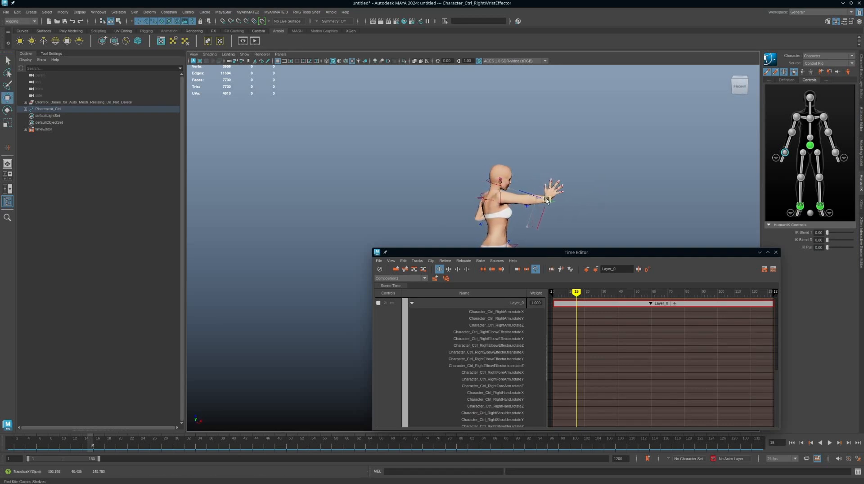
Rotate the right wrist effector to turn the hand forward and downward.
key("e")
left_click_drag(547, 170, 568, 187)
left_click_drag(564, 191, 604, 182, "alt")
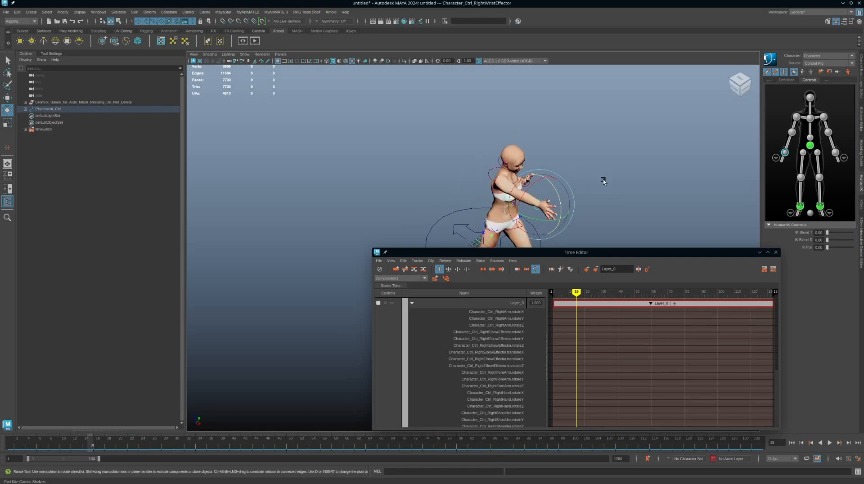
key("w")
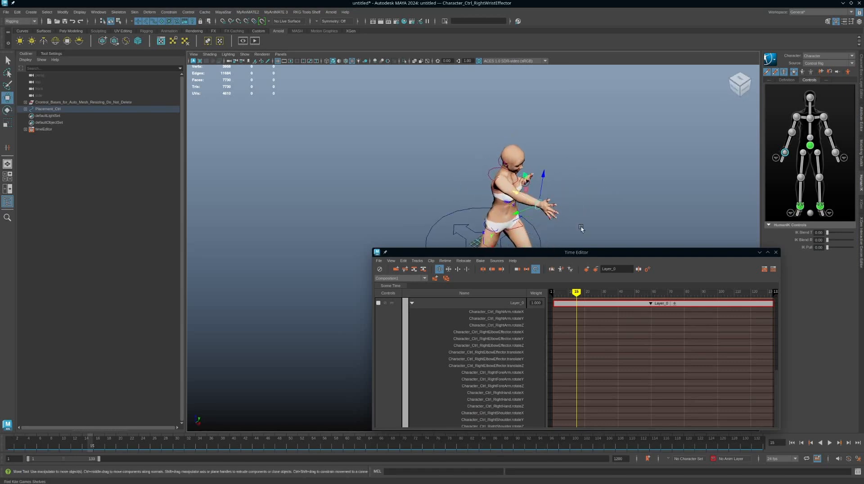
left_click_drag(579, 225, 556, 167, "alt")
Select the right arm, chest and spine controls together and try to set a key at frame 15.
left_click_drag(781, 139, 795, 162)
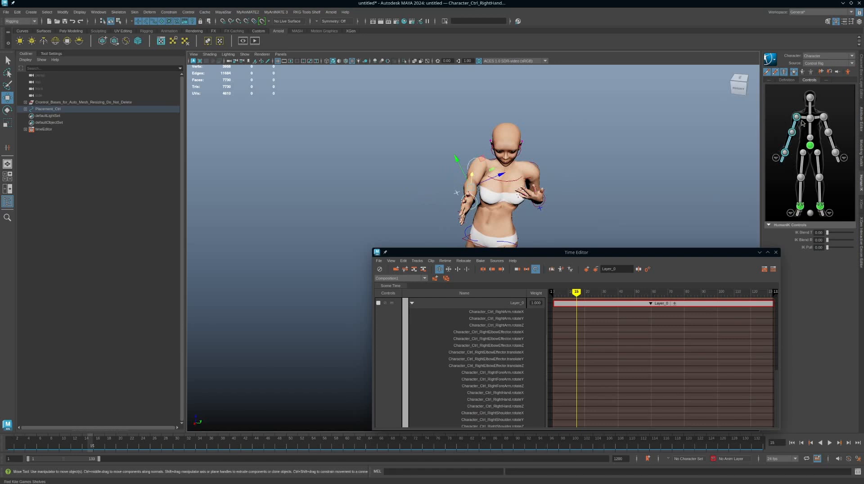
left_click(805, 120, "shift")
left_click(810, 119, "shift")
right_click_drag(667, 191, 579, 179, "alt")
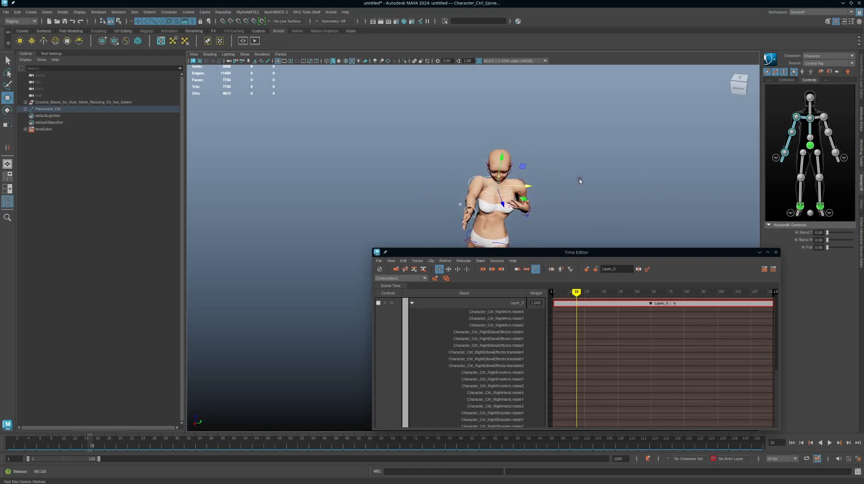
middle_click_drag(579, 179, 605, 128, "alt")
left_click_drag(593, 177, 576, 157, "alt")
right_click_drag(577, 156, 504, 195, "alt")
middle_click_drag(504, 195, 543, 126, "alt")
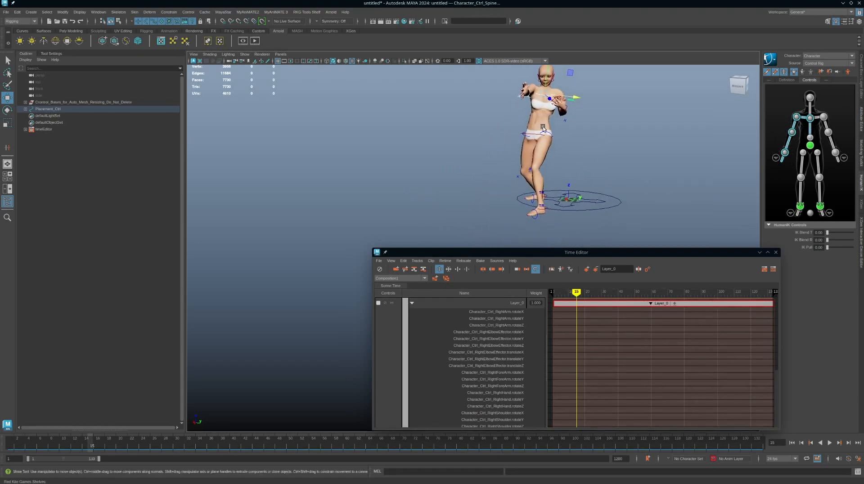
left_click_drag(543, 126, 563, 143, "alt")
middle_click_drag(562, 142, 554, 161, "alt")
left_click_drag(554, 161, 563, 161, "alt")
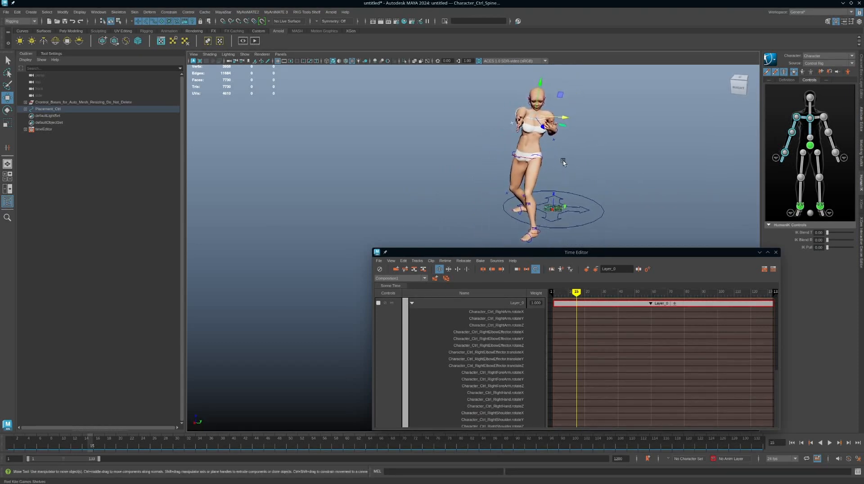
middle_click_drag(557, 139, 565, 145, "alt")
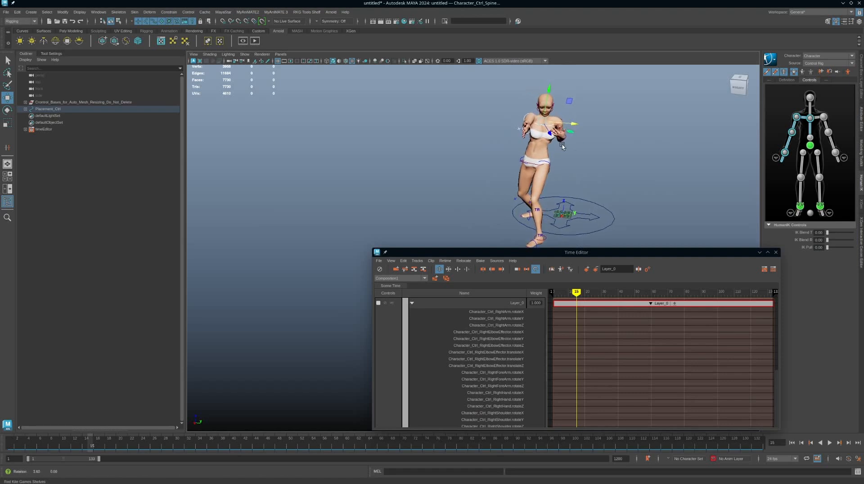
left_click_drag(565, 145, 565, 145, "alt")
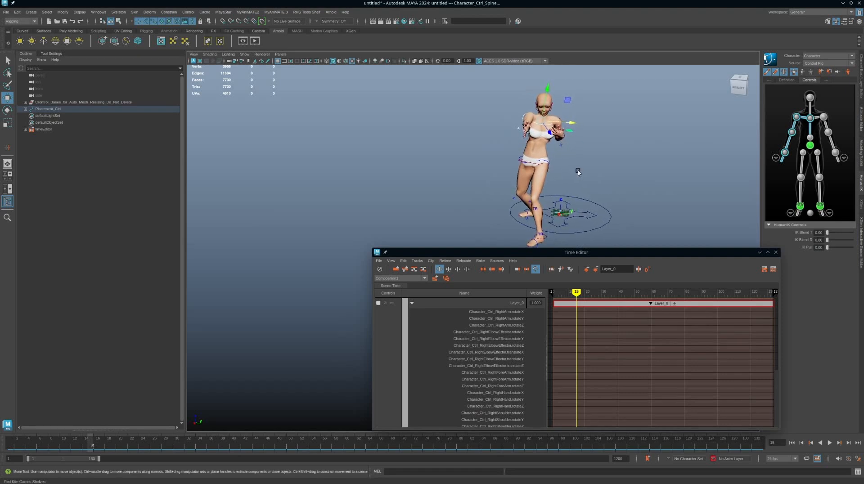
key("s")
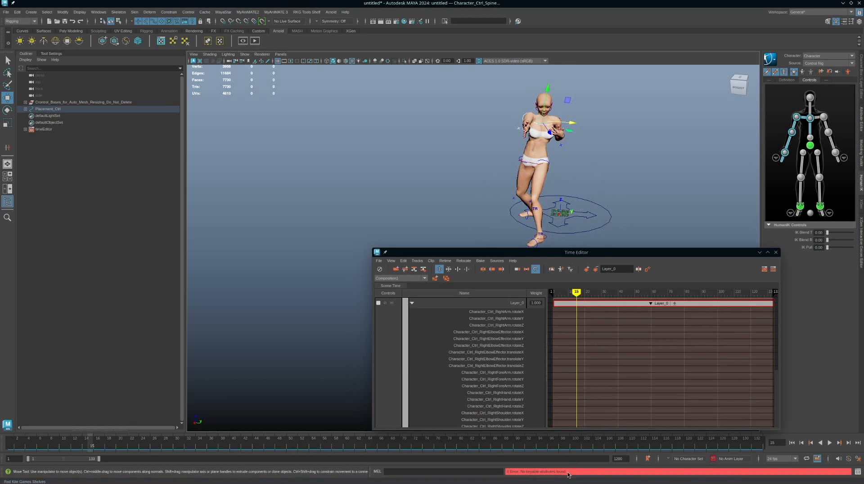
Key the Rotate X, Rotate Y and Rotate Z channels of the selected controls at frame 15.
left_click(862, 69)
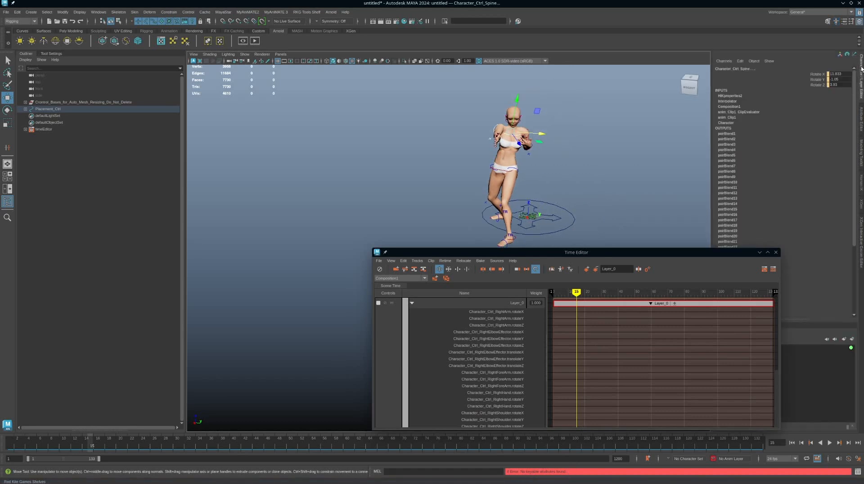
left_click_drag(818, 74, 815, 86)
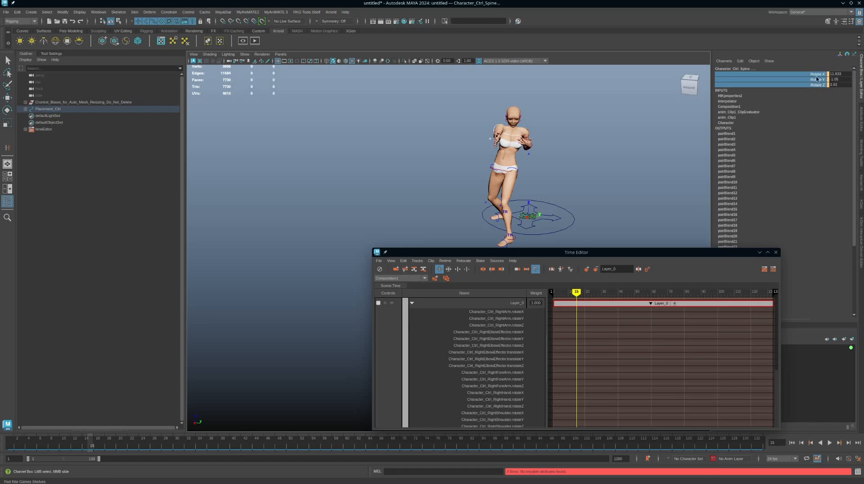
right_click(811, 83)
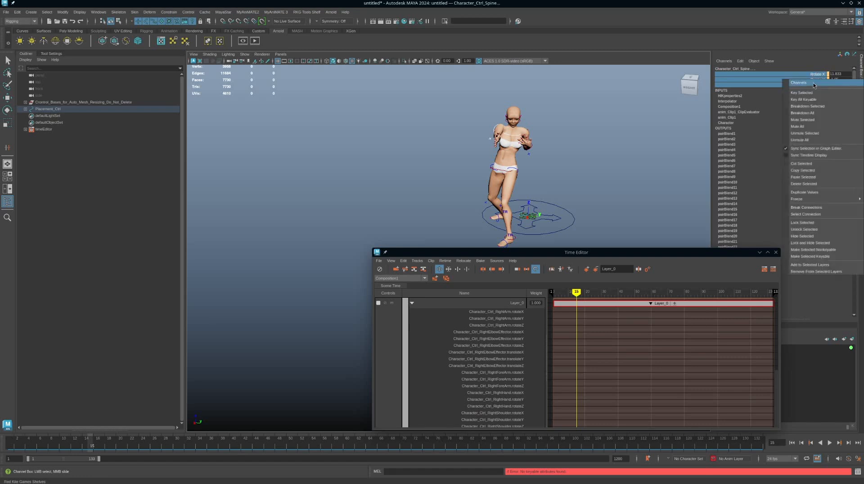
left_click(811, 93)
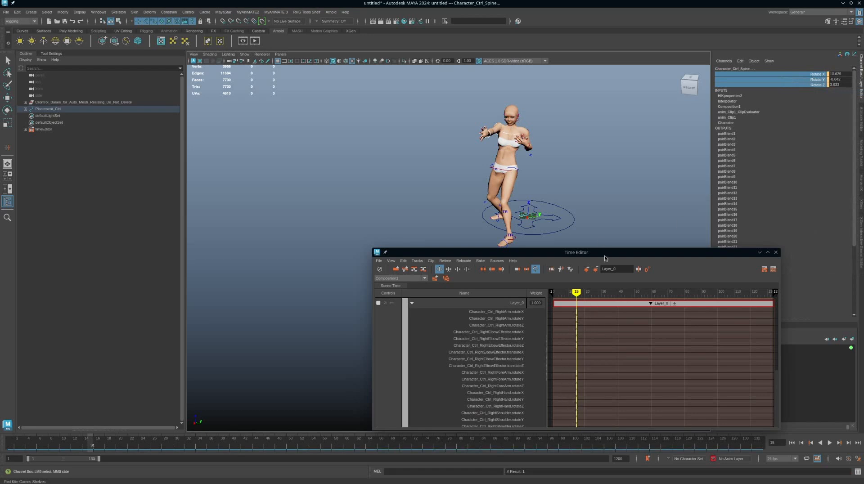
Place the Time Editor lower, clear of the character, and move the current time to frame 22.
left_click_drag(604, 256, 622, 271)
left_click_drag(604, 218, 596, 188, "alt")
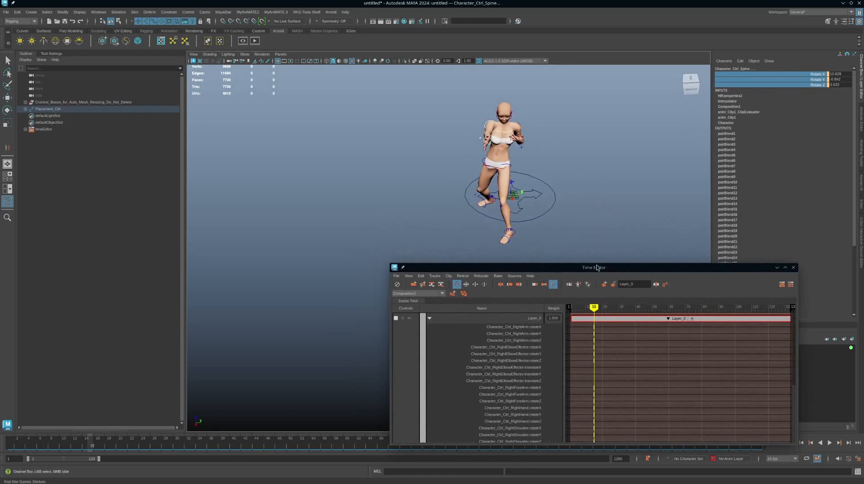
left_click_drag(595, 310, 606, 311)
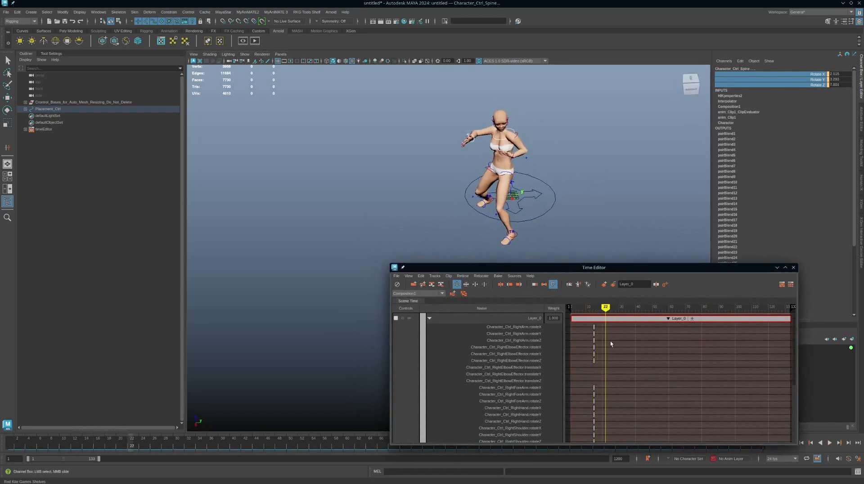
Move the current time to frame 5 and set the weight of Layer_0 to 0.
scroll(611, 344, "down", 5)
scroll(630, 397, "up", 5)
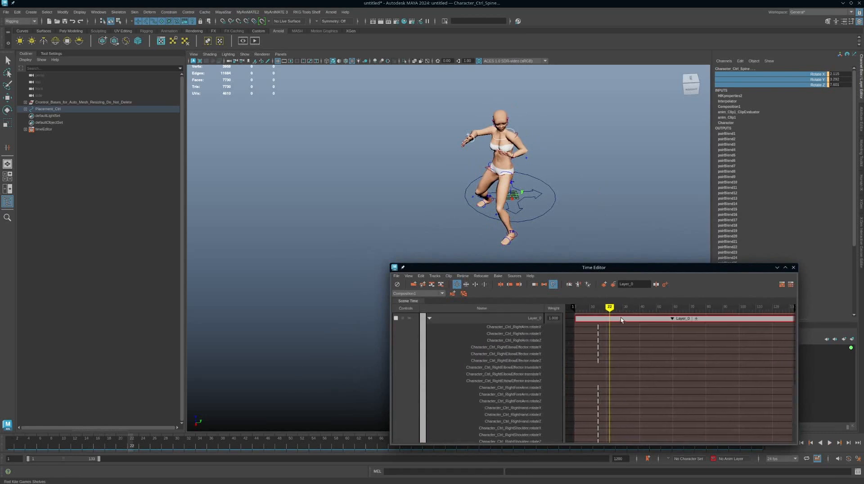
left_click_drag(610, 308, 582, 309)
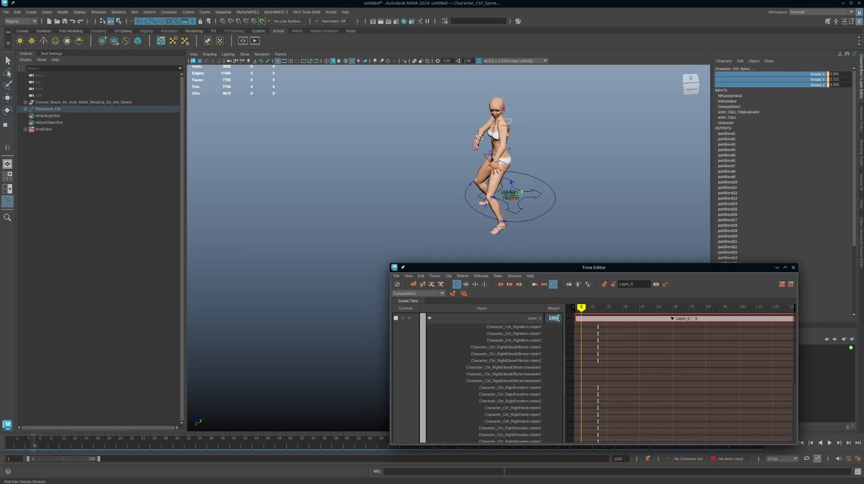
left_click(558, 318)
type("0")
key("Return")
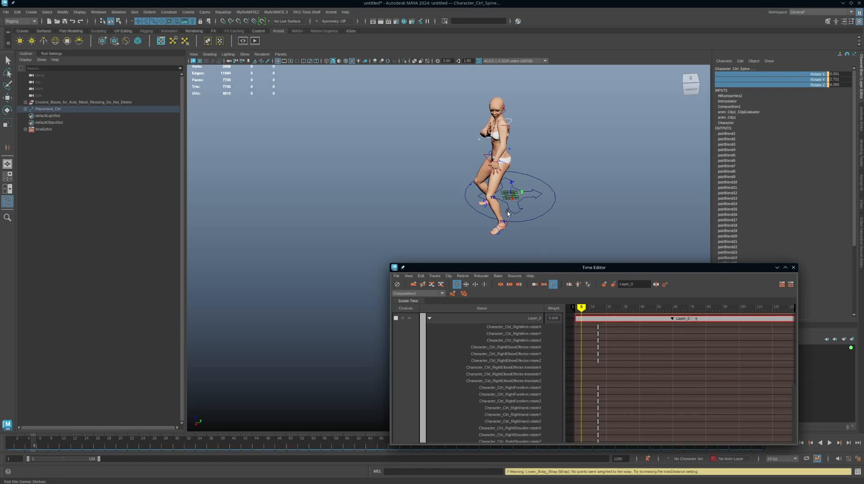
Key the 0 weight of Layer_0 at frame 9.
right_click_drag(508, 213, 579, 198, "alt")
middle_click_drag(566, 167, 549, 209, "alt")
left_click_drag(550, 209, 563, 205, "alt")
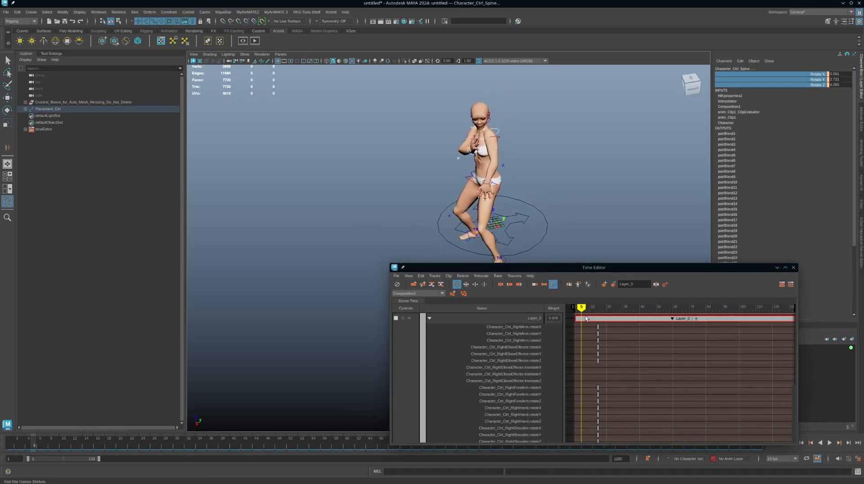
key("alt+v")
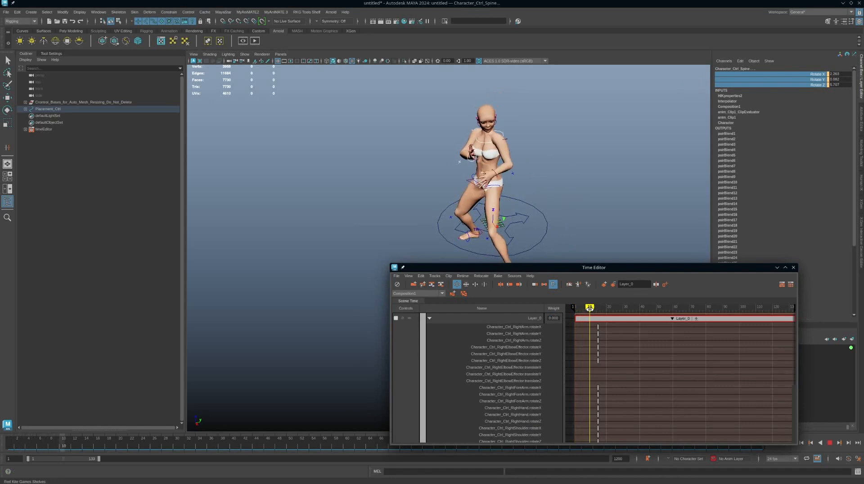
left_click_drag(590, 308, 588, 308)
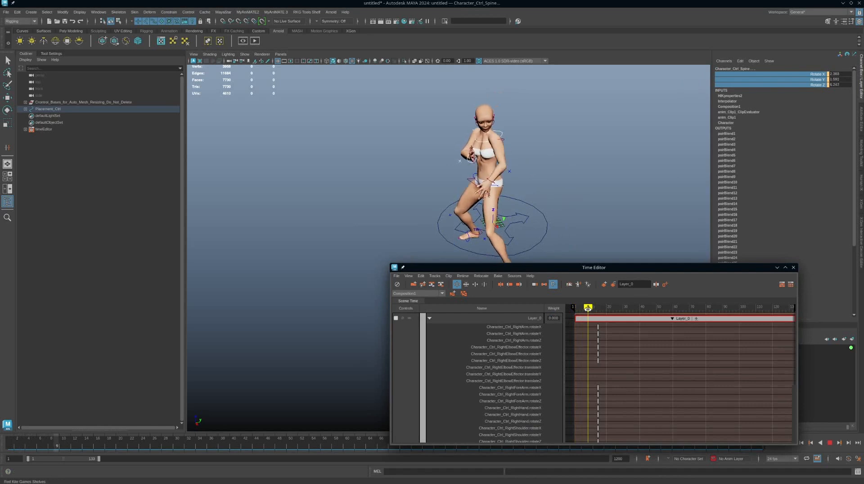
key("alt+v")
right_click(556, 319)
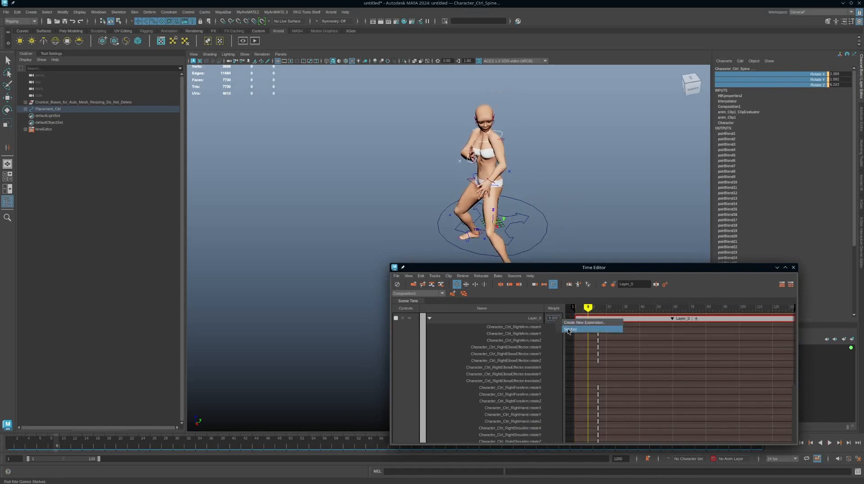
left_click(568, 329)
Set the weight of Layer_0 to 1 at frame 13 and key it.
key("alt+v")
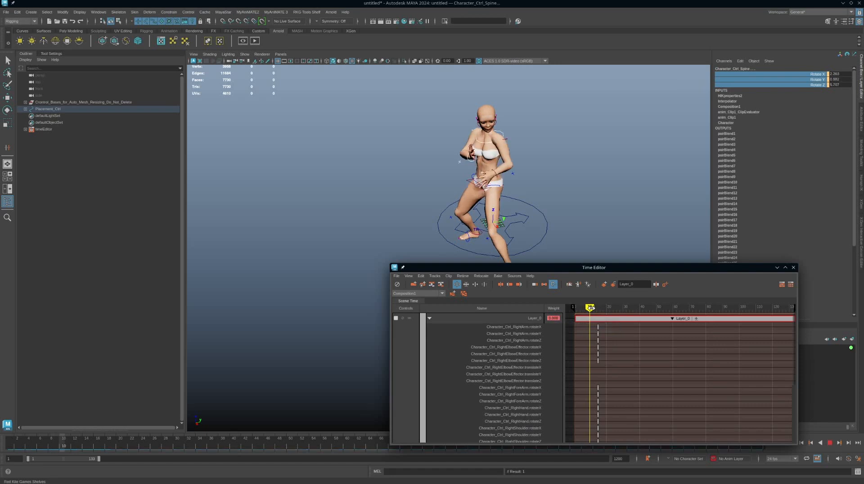
left_click_drag(597, 308, 596, 308)
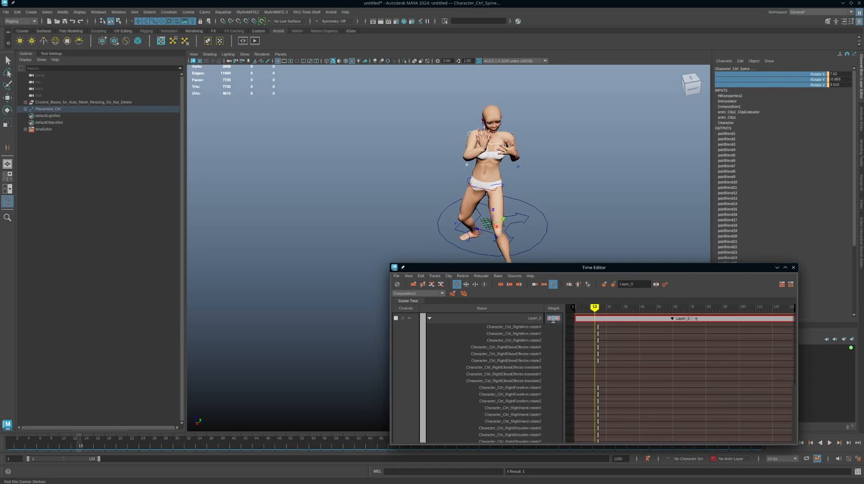
key("Return")
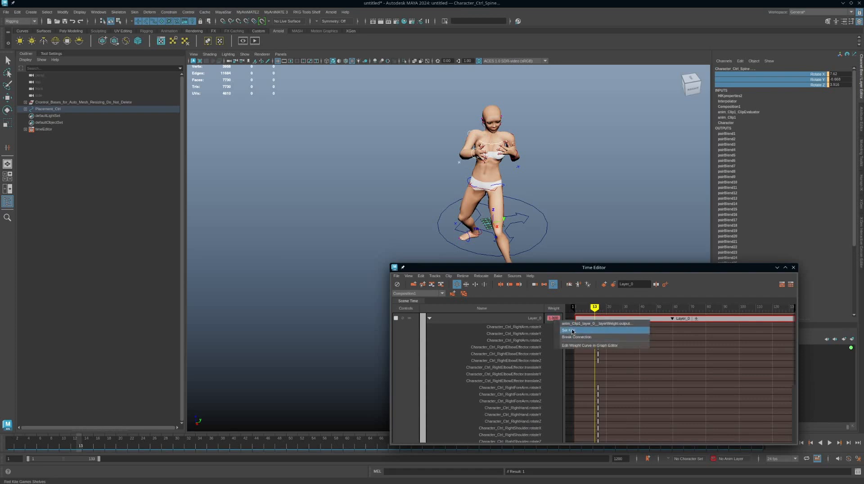
Key the weight of Layer_0 at 1 on frame 17 to hold the arm change.
left_click_drag(595, 307, 602, 308)
right_click(548, 318)
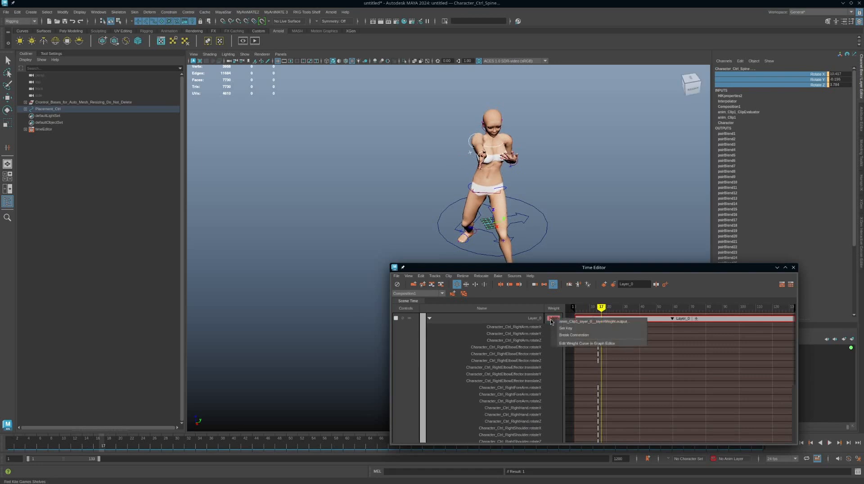
left_click(565, 329)
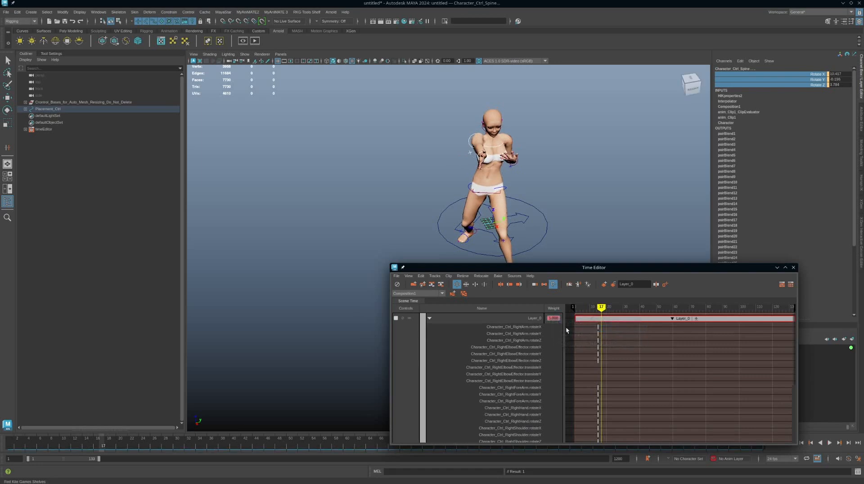
Set the weight of Layer_0 back to 0 at frame 23 and key it.
left_click_drag(603, 306, 612, 307)
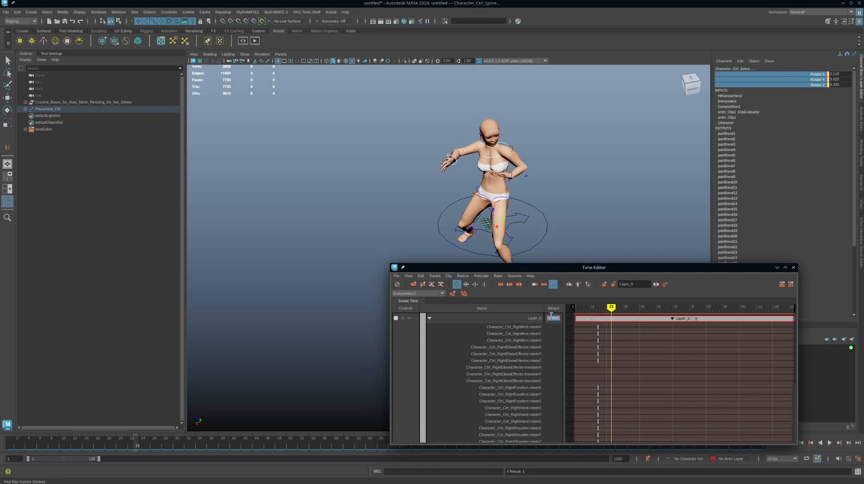
type("0")
key("Return")
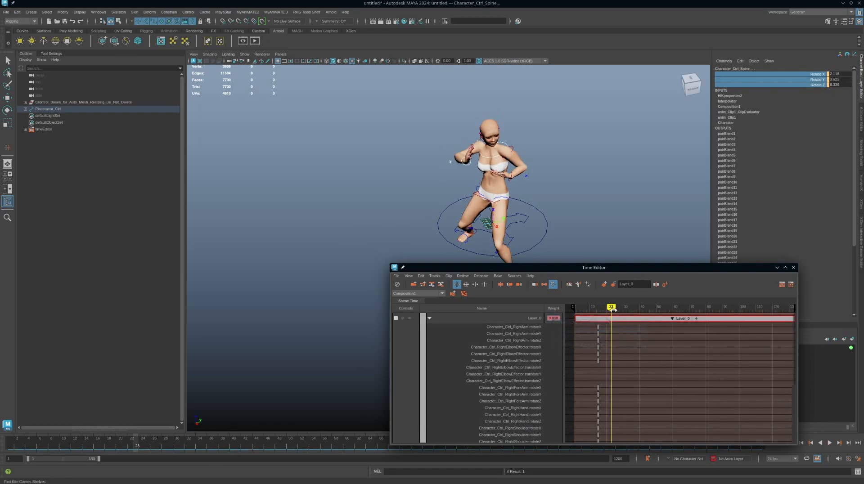
Review the arm pose around frames 15 and 17 from several angles and examine the keyed layer channels.
mouse_move(613, 306)
left_mouse_down()
mouse_move(580, 306)
mouse_move(616, 306)
mouse_move(598, 296)
left_mouse_up()
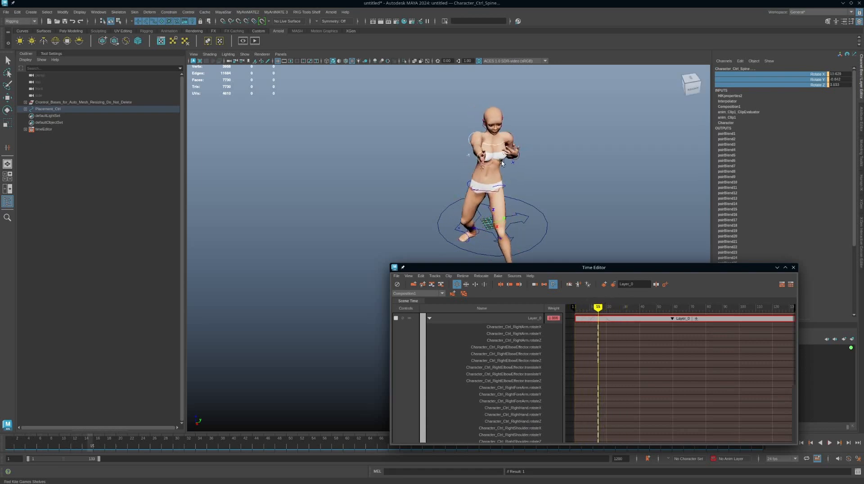
left_click_drag(501, 161, 502, 167, "alt")
left_click_drag(598, 307, 603, 307)
right_click_drag(513, 169, 573, 149, "alt")
middle_click_drag(573, 149, 557, 191, "alt")
left_click_drag(557, 176, 547, 185, "alt")
mouse_move(547, 184)
middle_mouse_down("alt")
mouse_move(542, 193)
mouse_move(539, 185)
middle_mouse_up("alt")
right_click_drag(540, 185, 556, 189, "alt")
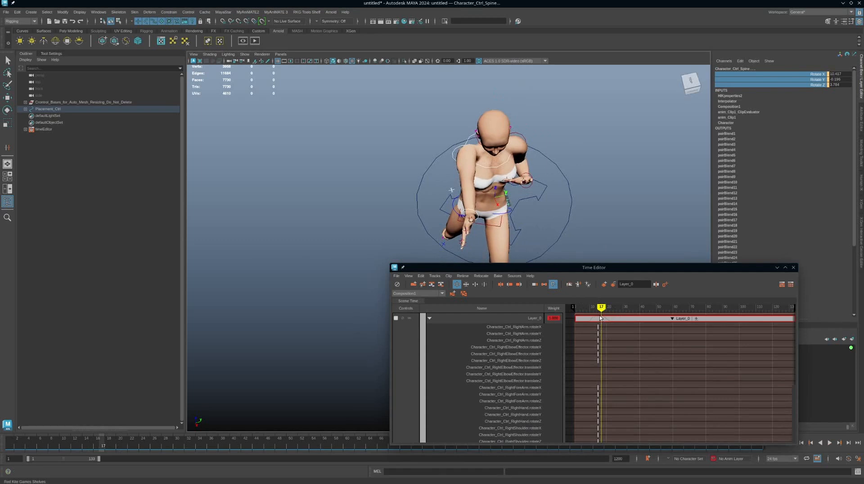
key("alt+v")
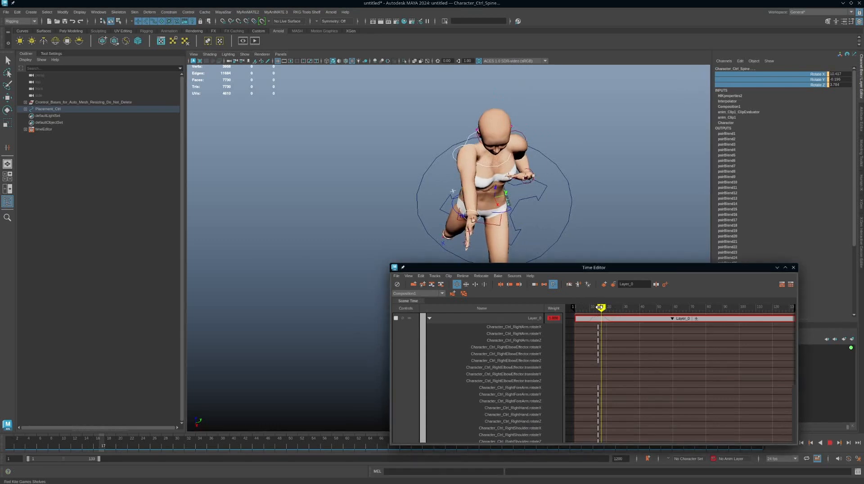
left_click_drag(602, 307, 601, 307)
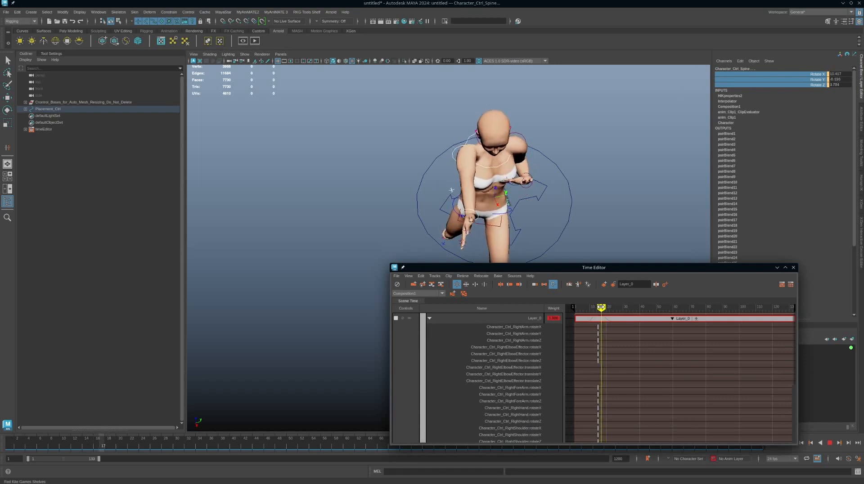
scroll(533, 334, "down", 5)
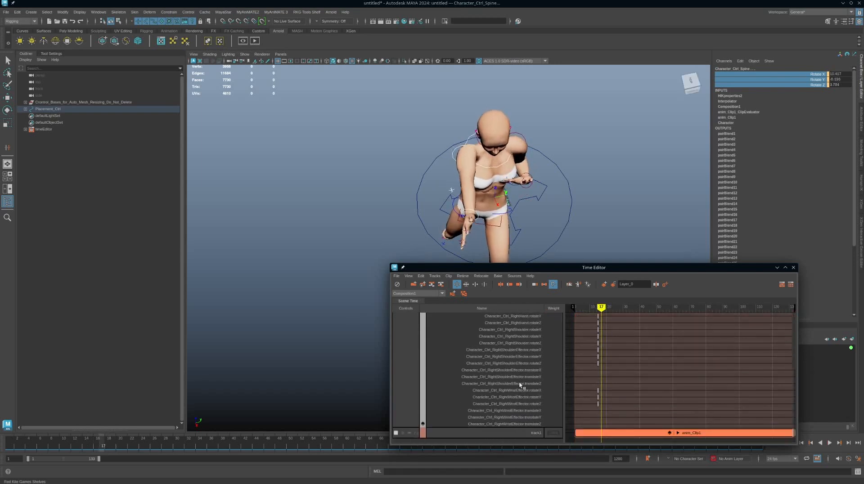
scroll(518, 374, "up", 5)
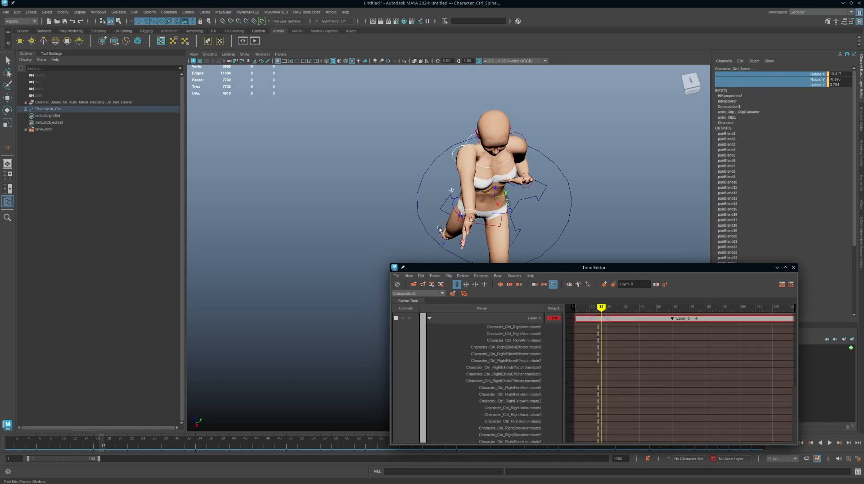
Open the Graph Editor, place it above the Time Editor clear of the character, and show the curve of Layer_0.
left_click(99, 12)
mouse_move(112, 34)
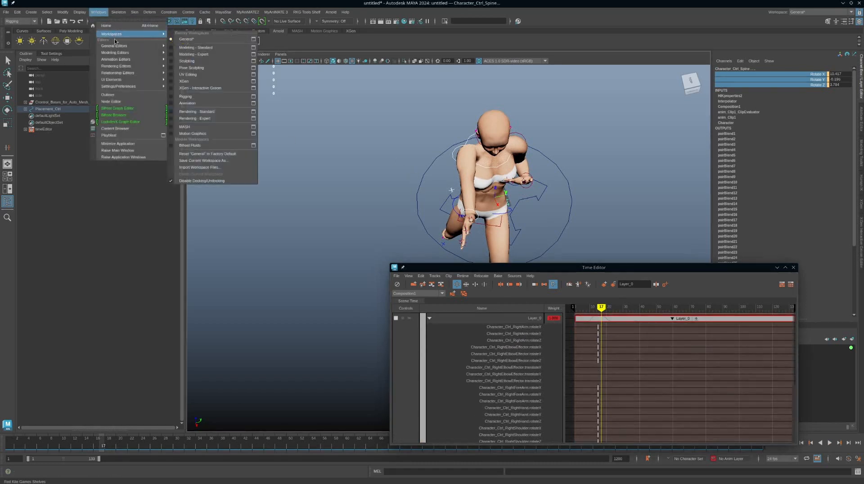
mouse_move(148, 59)
left_click(181, 60)
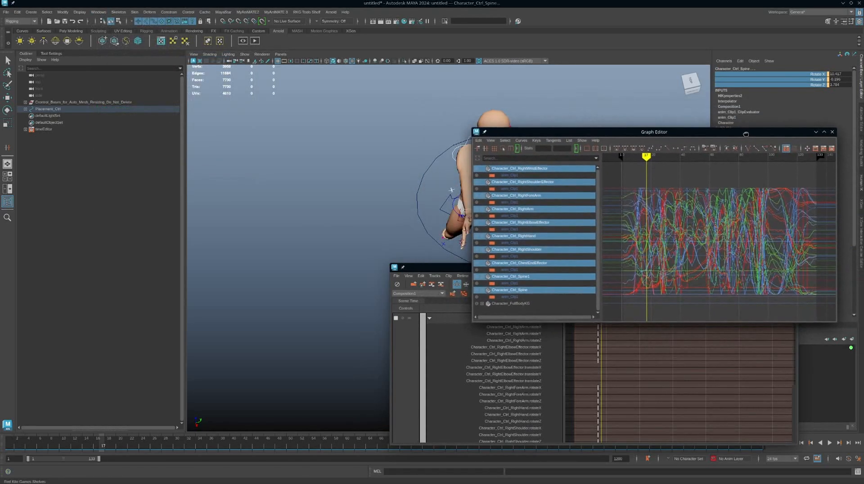
middle_click_drag(424, 207, 356, 191, "alt")
left_click(356, 191)
left_click_drag(583, 132, 673, 72)
left_click(617, 321)
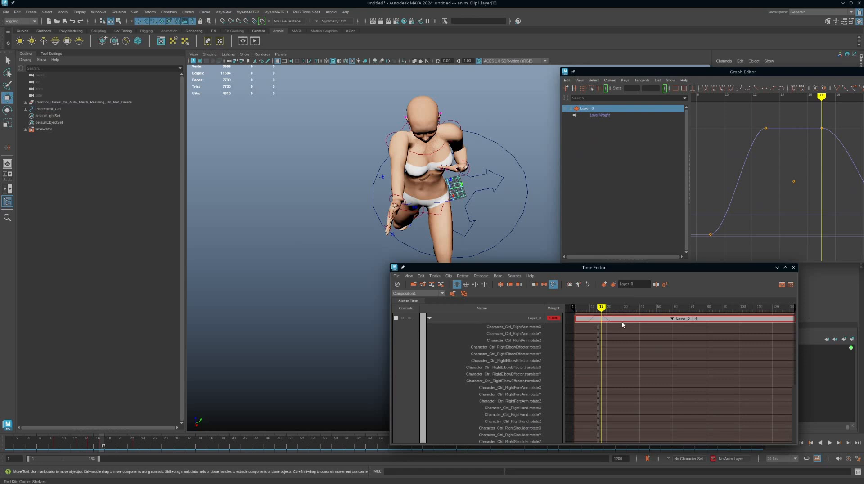
Select the right shoulder effector together with Layer_0 and isolate the Layer Weight curve in the Graph Editor.
left_click(399, 199)
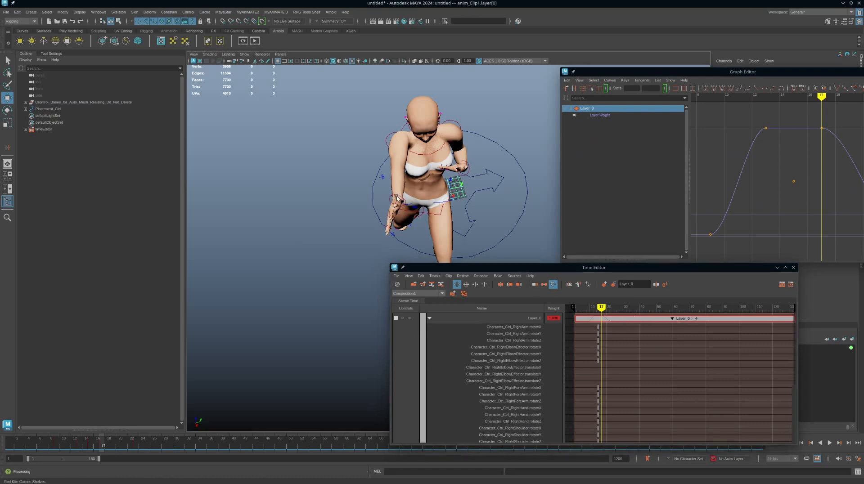
left_click(395, 137)
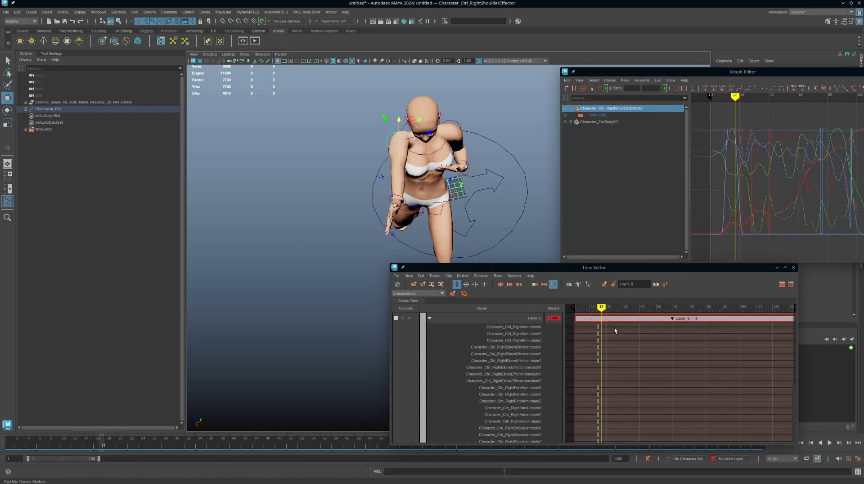
left_click(626, 320)
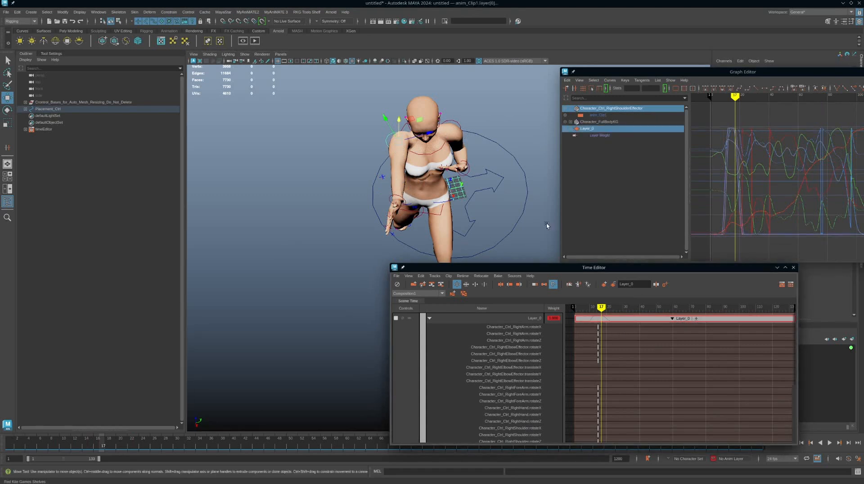
middle_click_drag(518, 216, 497, 212, "alt")
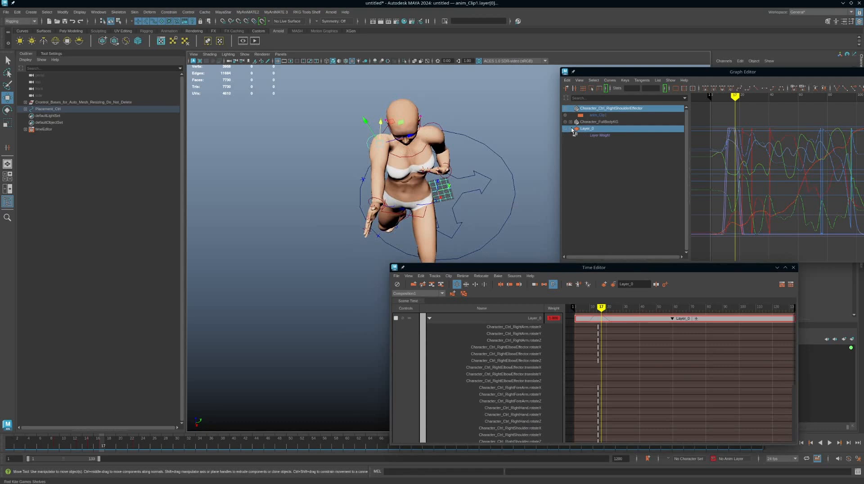
left_click(571, 129)
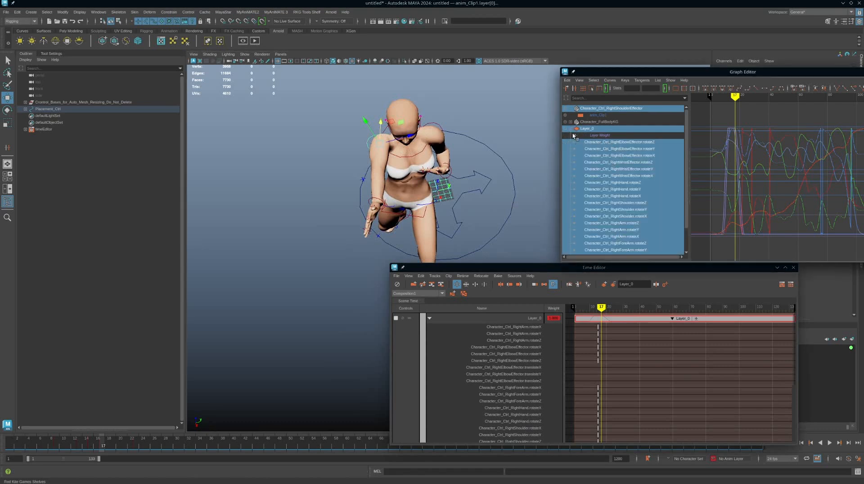
left_click(571, 131)
left_click(599, 136)
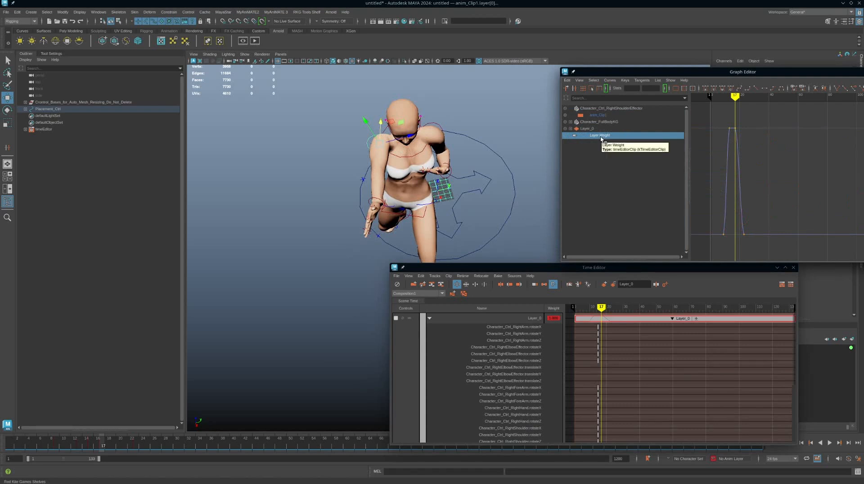
Select all keys of the Layer Weight curve, frame them, and reposition the Graph Editor fully on screen.
left_click_drag(795, 119, 701, 246)
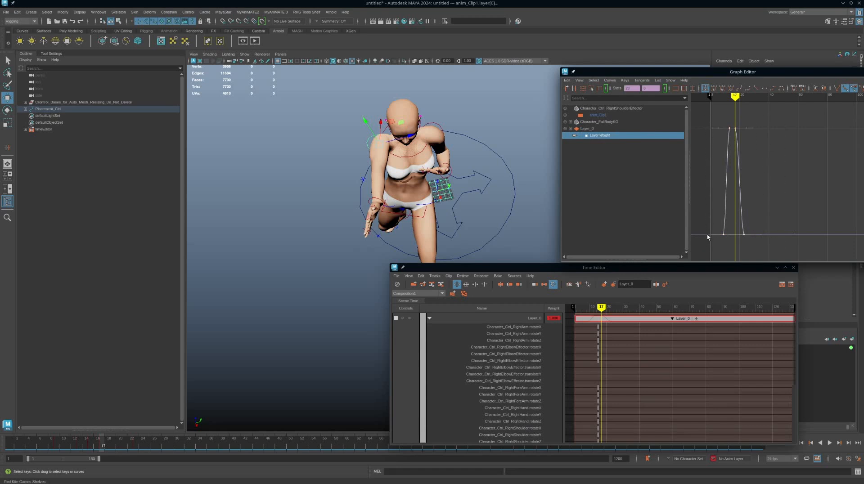
key("f")
left_click_drag(803, 73, 729, 68)
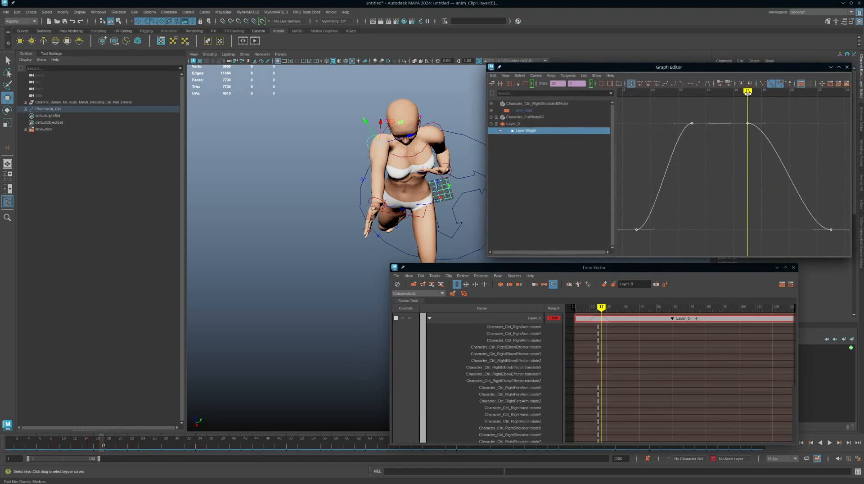
Move the Layer Weight key at frame 17 to frame 15.
mouse_move(747, 92)
left_mouse_down()
mouse_move(706, 92)
mouse_move(718, 95)
left_mouse_up()
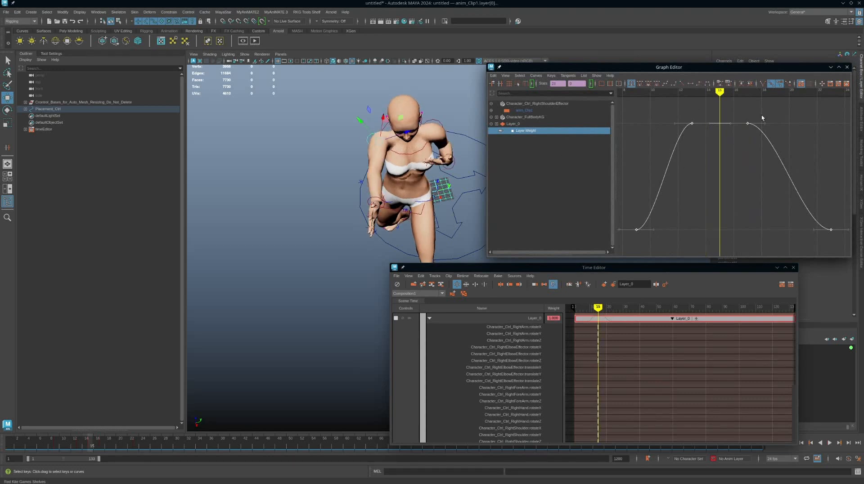
left_click_drag(727, 147, 733, 150)
middle_click_drag(743, 178, 715, 175, "shift")
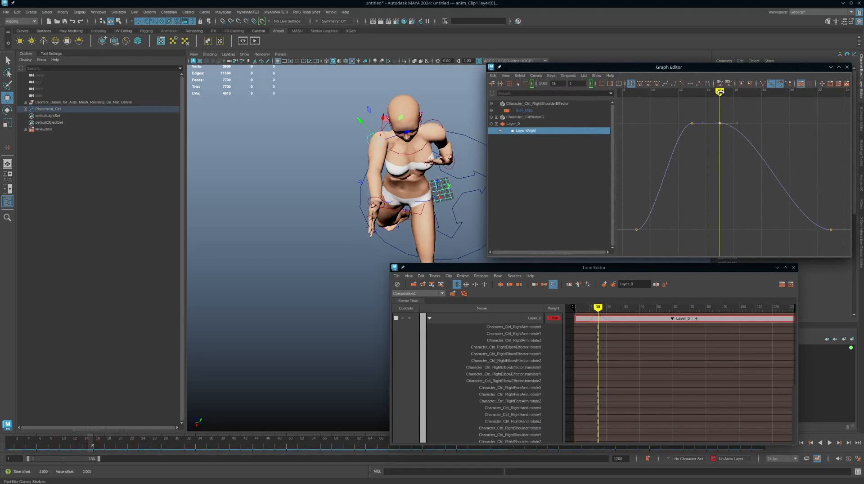
Move the last key of the Layer Weight curve to frame 20 and scrub through the arm motion.
mouse_move(720, 92)
left_mouse_down()
mouse_move(705, 93)
mouse_move(785, 100)
mouse_move(694, 97)
mouse_move(788, 98)
mouse_move(714, 99)
mouse_move(724, 99)
left_mouse_up()
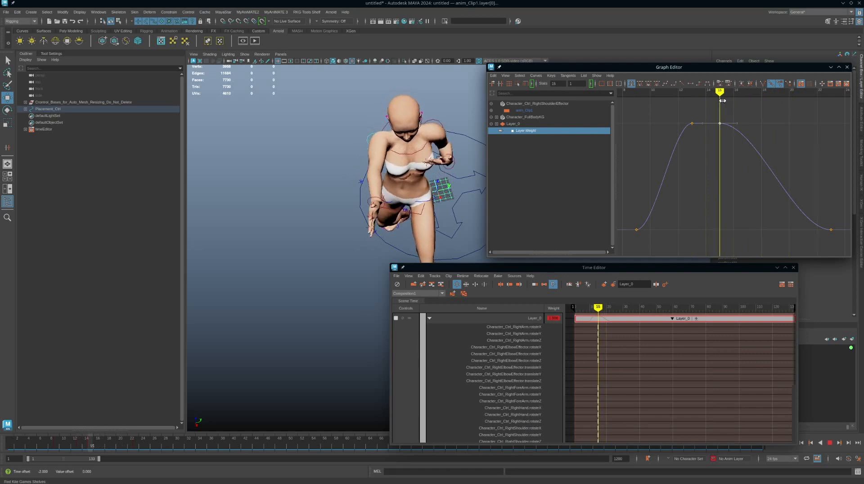
middle_click_drag(791, 153, 766, 150, "alt")
left_click_drag(817, 200, 777, 246)
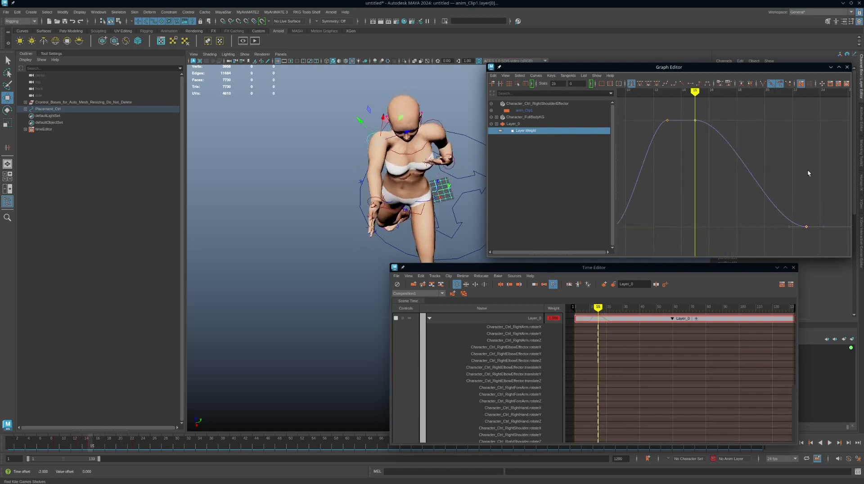
middle_click_drag(808, 170, 767, 169, "shift")
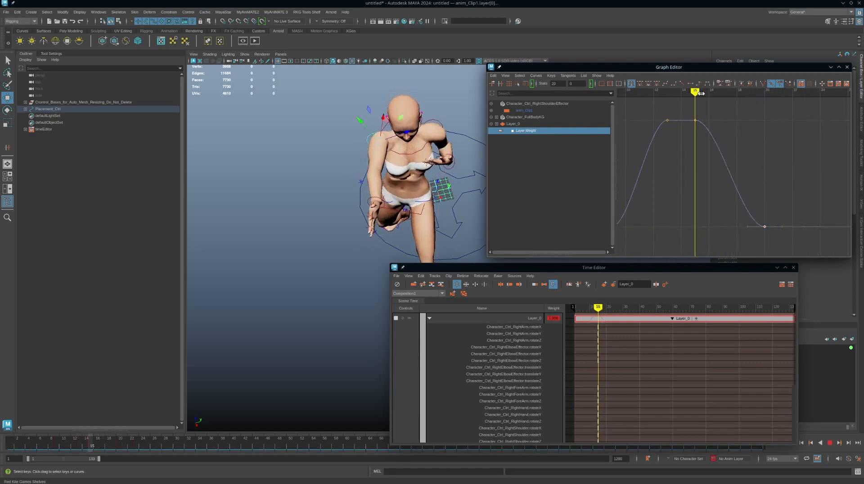
left_click_drag(723, 97, 699, 98)
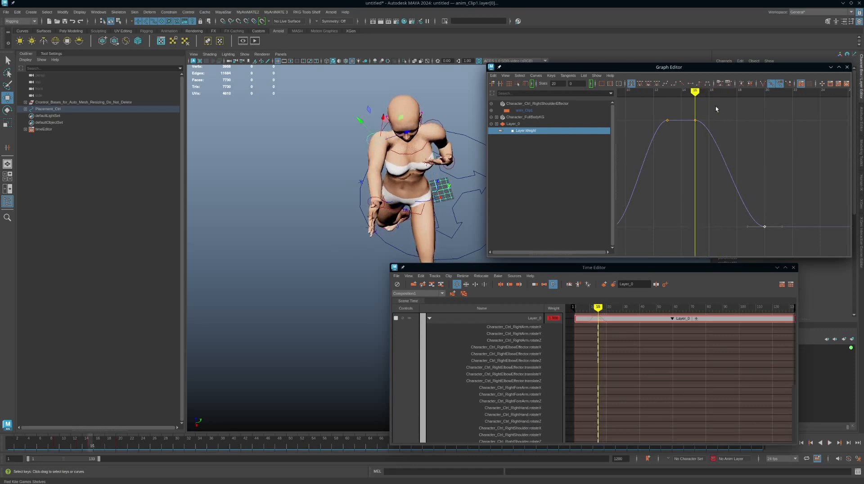
Move the Layer Weight key at frame 15 to frame 14 and scrub the animation forward to frame 23.
middle_click_drag(754, 120, 746, 120, "shift")
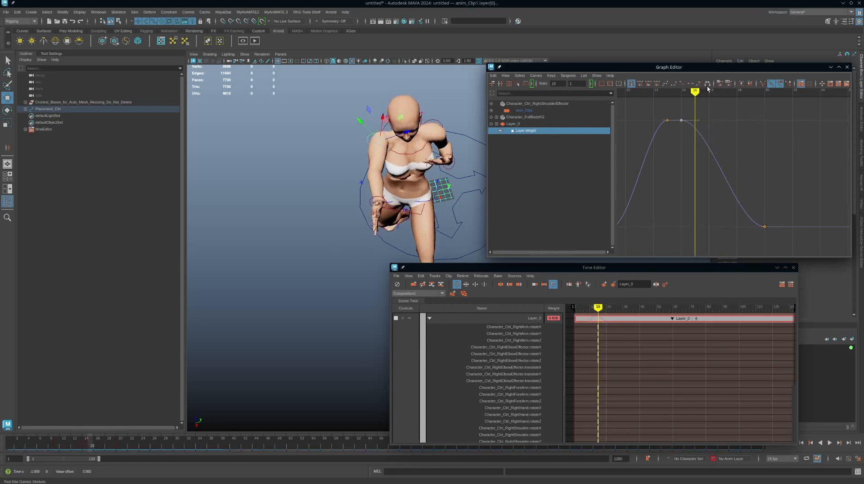
mouse_move(696, 93)
left_mouse_down()
mouse_move(664, 98)
mouse_move(847, 104)
mouse_move(806, 103)
left_mouse_up()
Move the Time Editor up over the Graph Editor, enlarge it, and look over the commands available for Layer_0.
mouse_move(678, 270)
left_mouse_down()
mouse_move(678, 320)
mouse_move(677, 183)
left_mouse_up()
left_click_drag(793, 359, 847, 389)
right_click(757, 235)
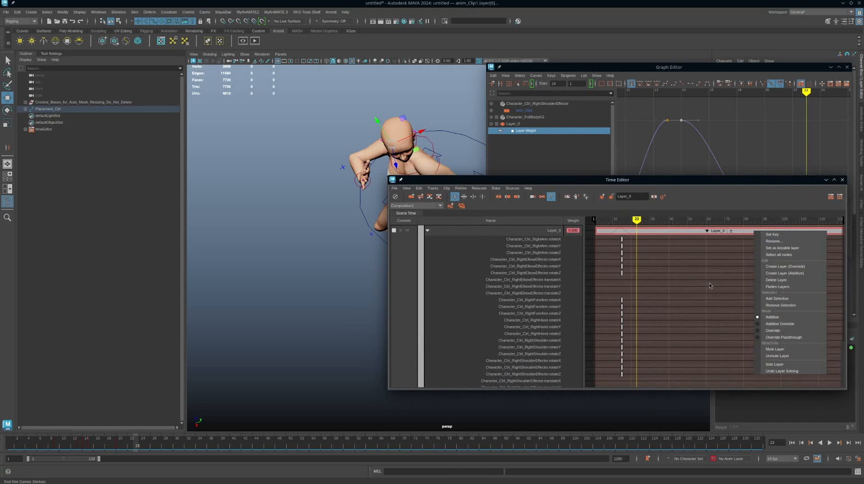
left_click(722, 274)
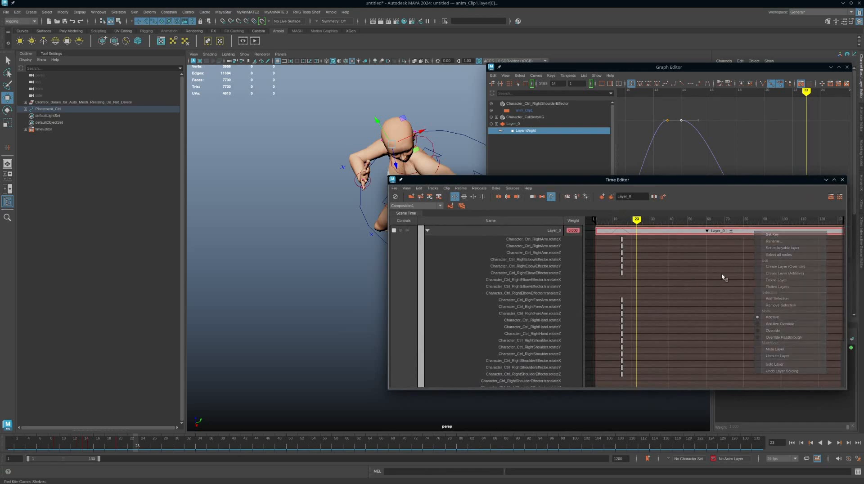
Collapse the channels of Layer_0, mute the layer and scrub the Time Editor to frame 18.
left_click(428, 231)
left_click(394, 231)
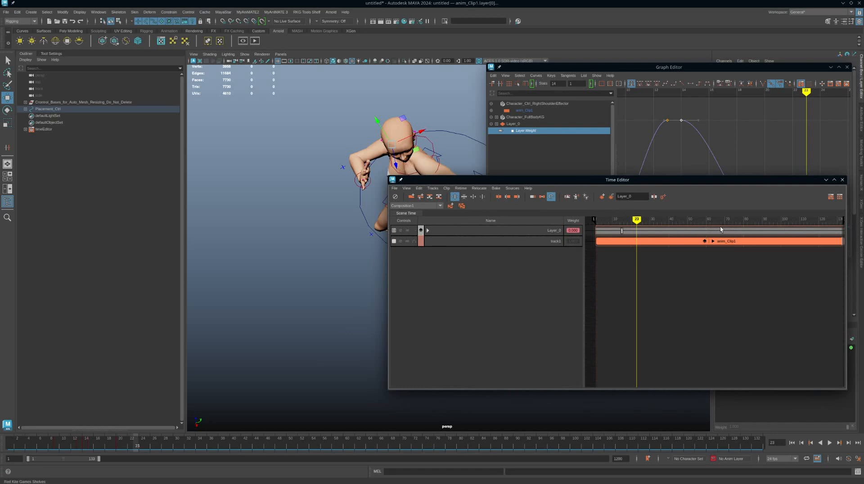
left_click(394, 230)
left_click(400, 231)
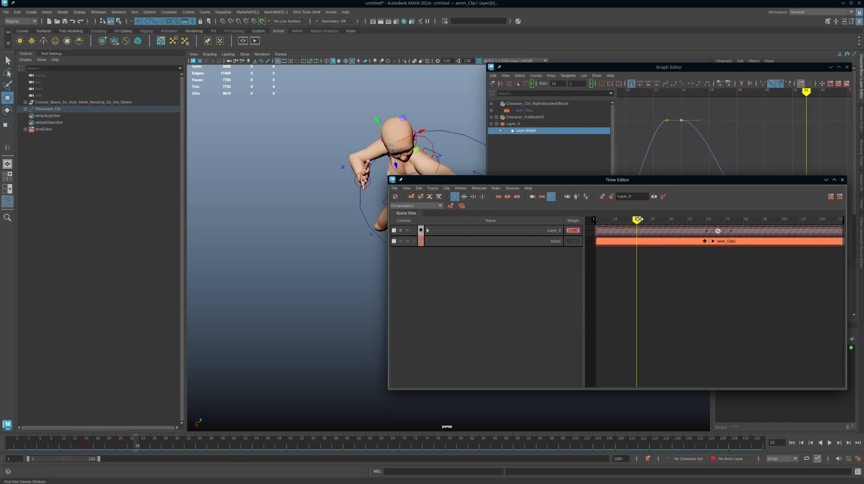
left_click_drag(637, 221, 628, 221)
Shift the Time Editor clear of the character, inspect the pose without the layer, and unmute Layer_0.
left_click_drag(635, 180, 690, 203)
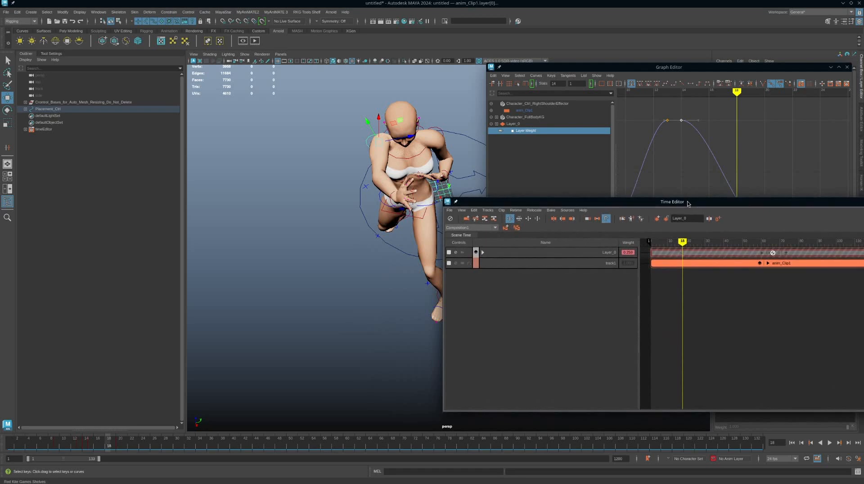
middle_click_drag(382, 239, 354, 269, "alt")
left_click_drag(354, 269, 359, 226, "alt")
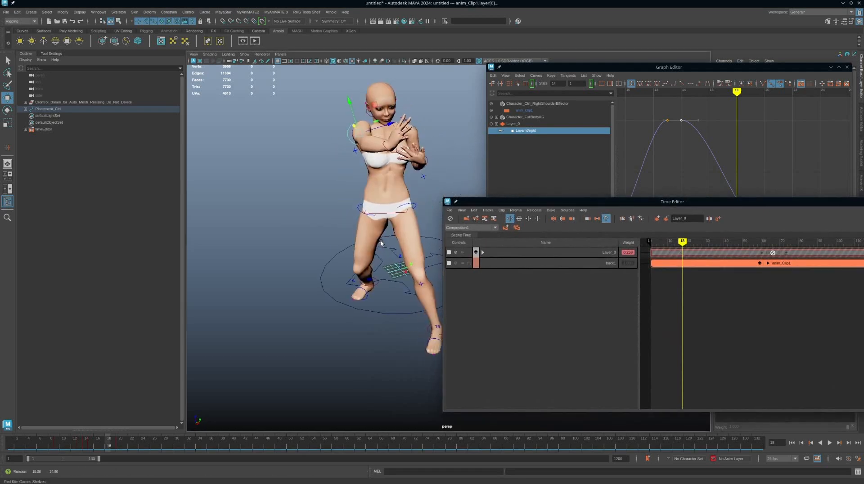
middle_click_drag(359, 225, 360, 247, "alt")
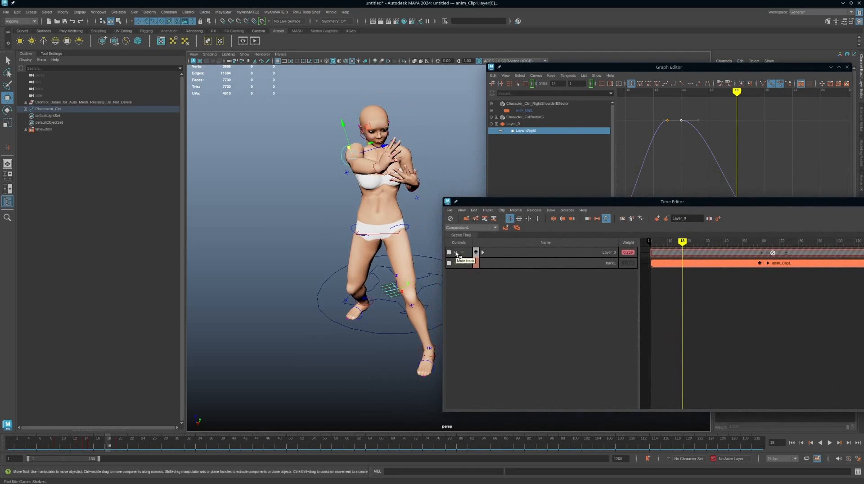
left_click(458, 253)
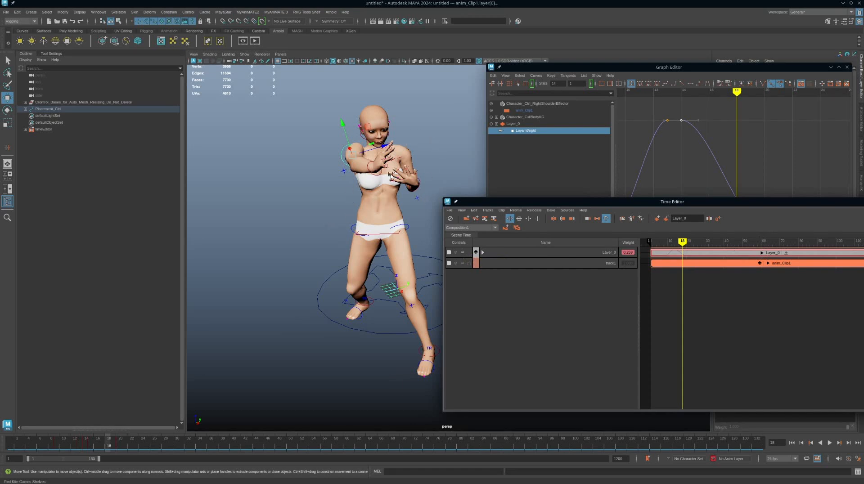
Review the layered arm animation from several angles, playing it back and scrubbing to frame 13.
left_click_drag(389, 232, 352, 244, "alt")
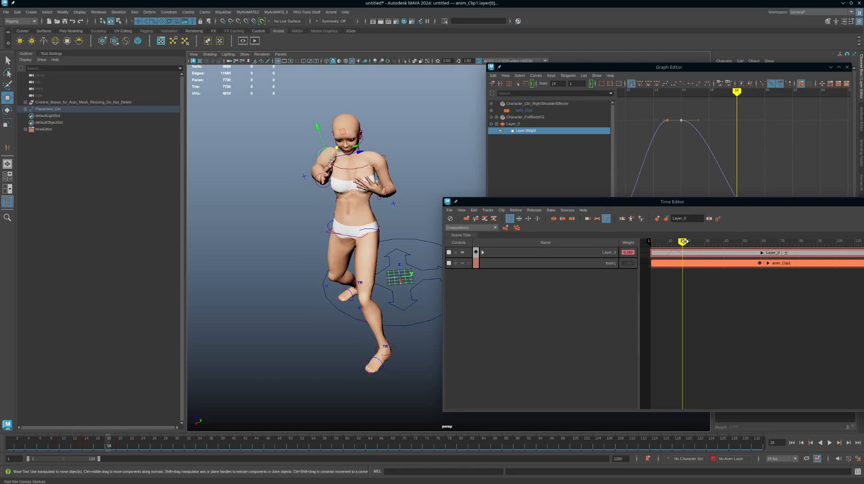
key("alt+v")
mouse_move(679, 243)
left_mouse_down()
mouse_move(732, 244)
mouse_move(666, 246)
mouse_move(704, 243)
mouse_move(666, 242)
mouse_move(673, 243)
left_mouse_up()
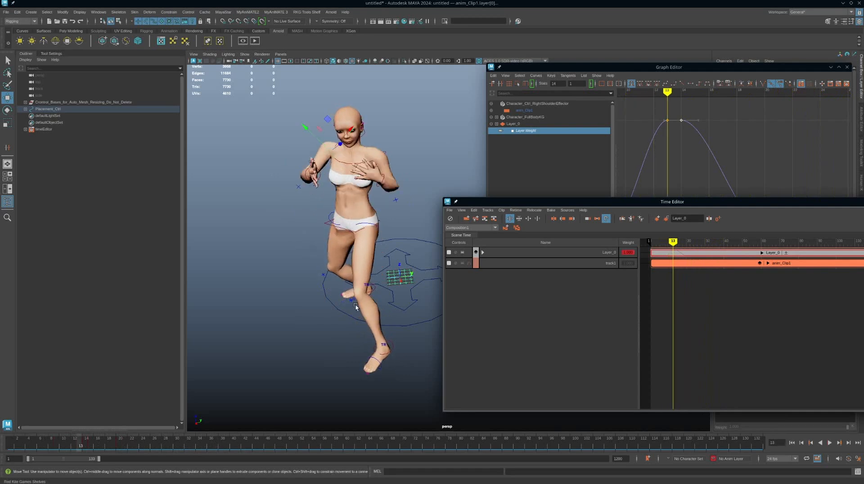
left_click_drag(356, 307, 353, 285, "alt")
scroll(353, 285, "down", 1)
middle_click_drag(325, 280, 312, 291, "alt")
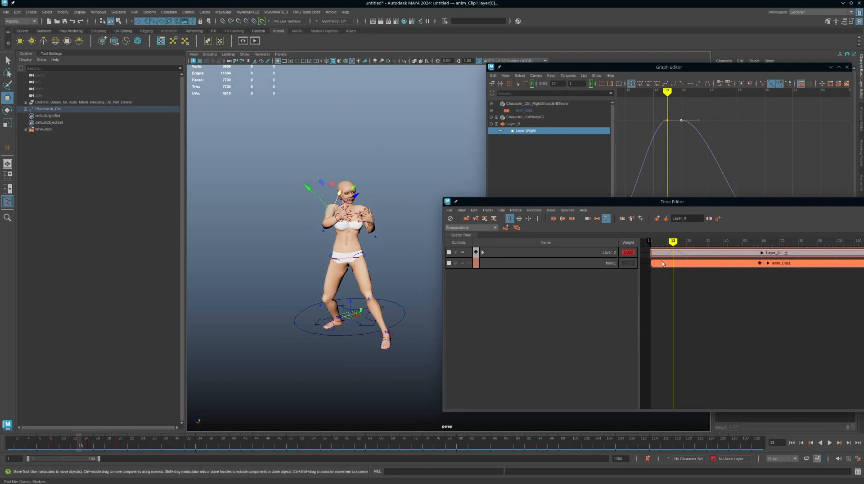
mouse_move(378, 252)
middle_mouse_down("alt")
mouse_move(382, 272)
mouse_move(386, 253)
middle_mouse_up("alt")
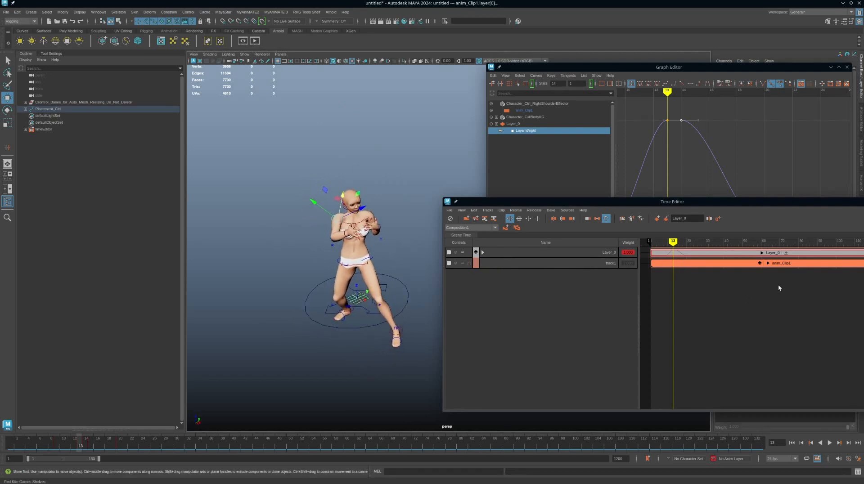
Hide the layers under anim_Clip1 and bake the clip to the scene, deleting it from the Time Editor.
left_click(765, 254)
left_click(762, 253)
right_click(813, 253)
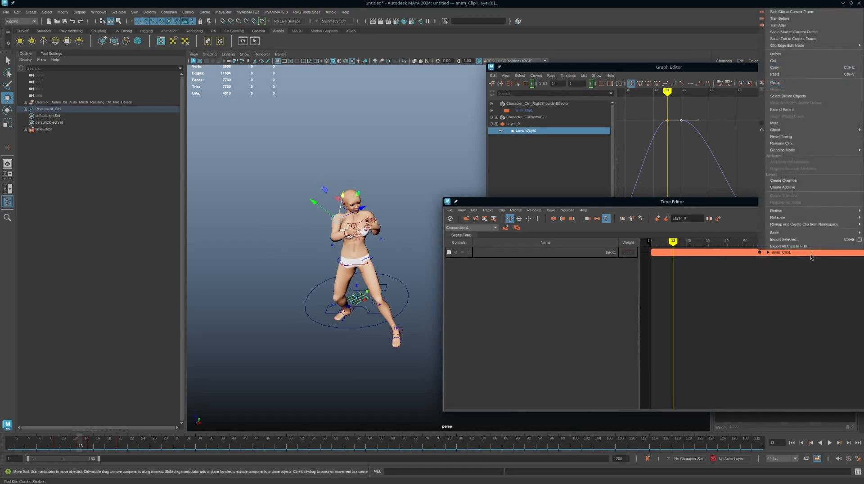
mouse_move(775, 234)
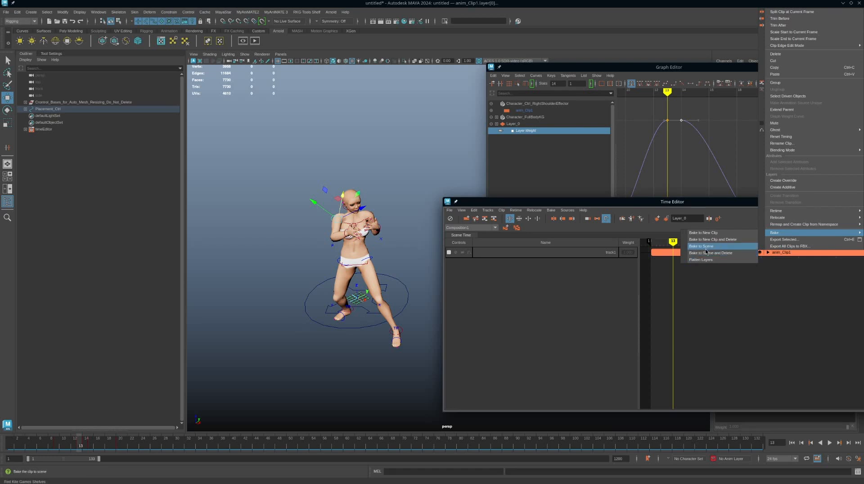
left_click(704, 249)
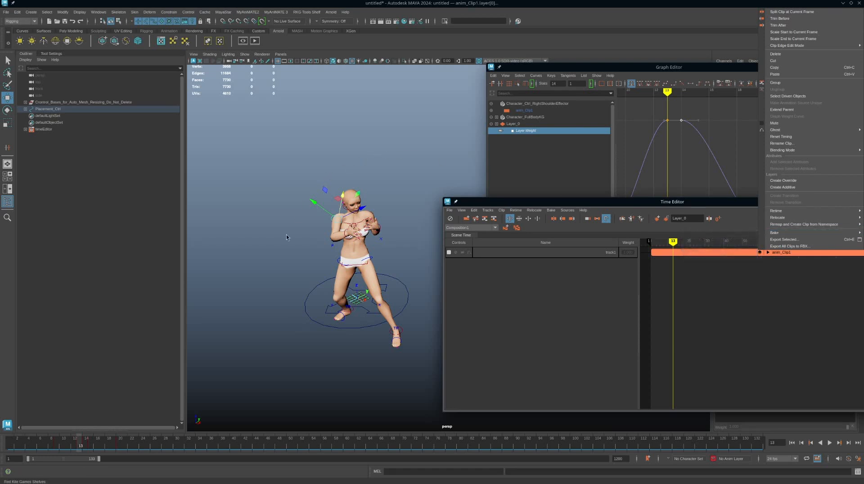
right_click(747, 256)
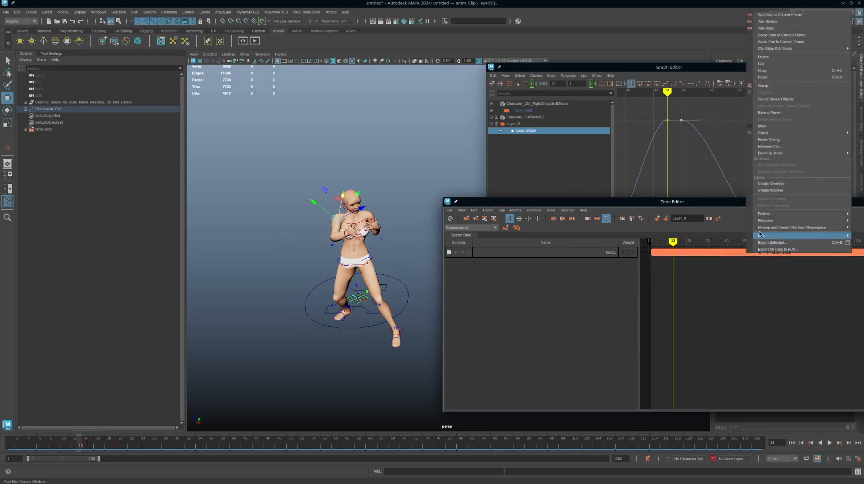
mouse_move(758, 239)
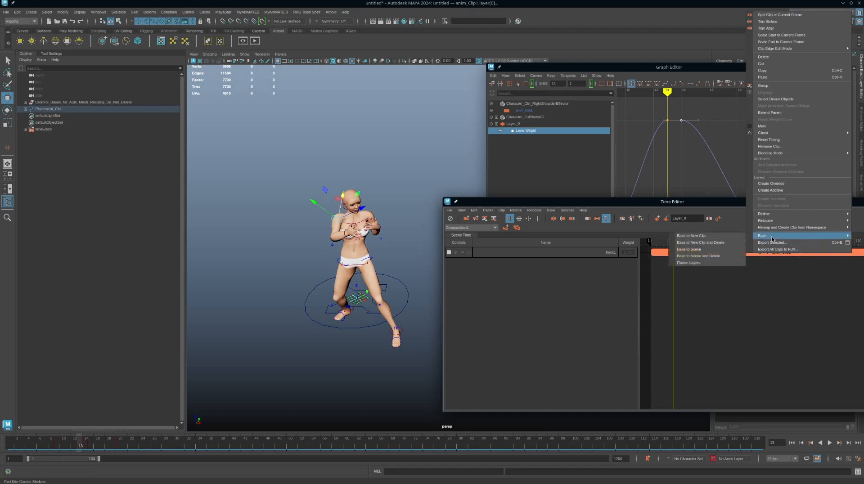
left_click(705, 256)
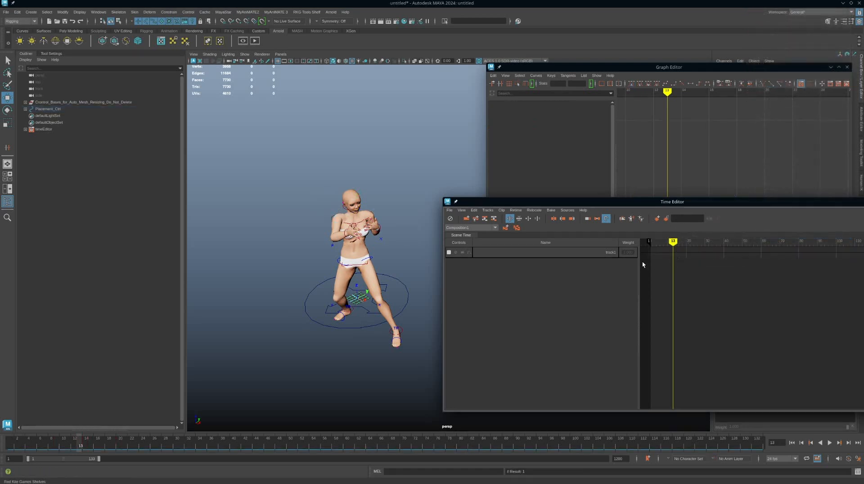
Move the Time Editor aside, select the hips effector to inspect its baked curves, and scrub to frame 6.
left_click_drag(665, 201, 863, 174)
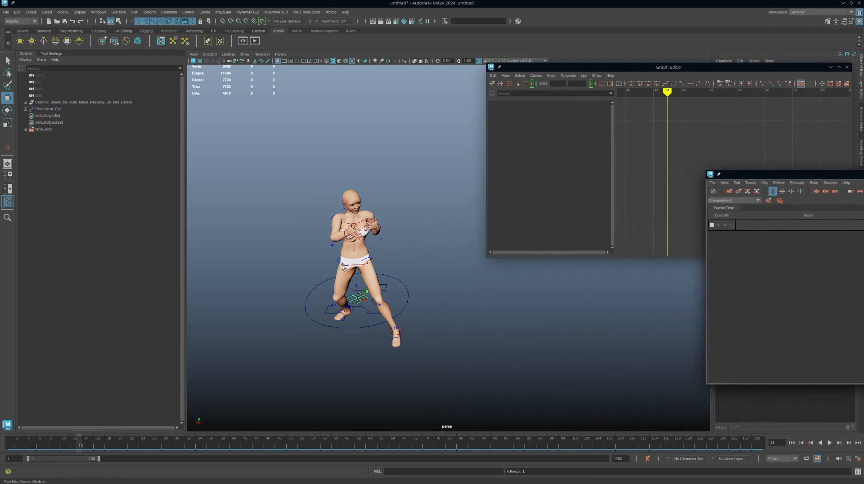
left_click(342, 266)
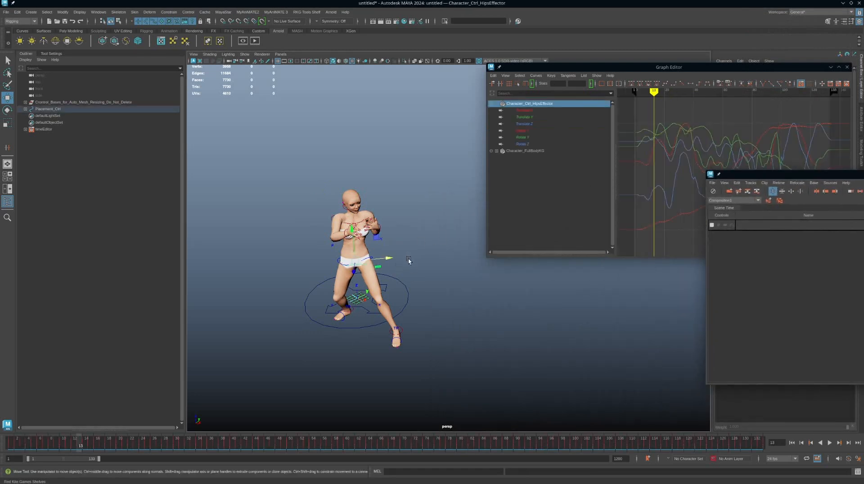
left_click_drag(408, 270, 426, 298, "alt")
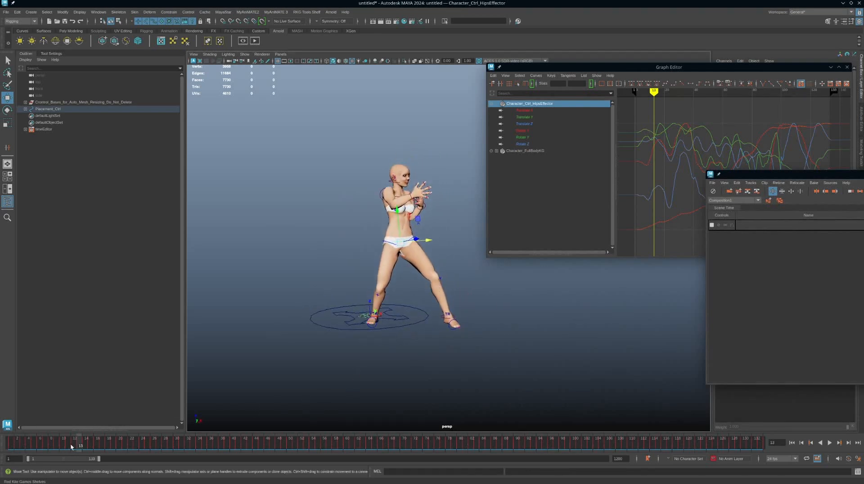
mouse_move(71, 446)
left_mouse_down()
mouse_move(199, 446)
mouse_move(3, 440)
mouse_move(40, 439)
left_mouse_up()
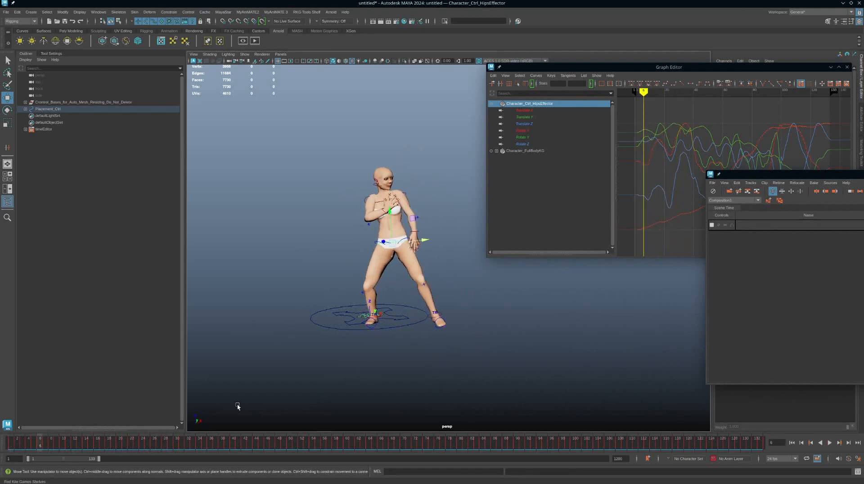
Bring up MyAniMATE 3, select Placement_Ctrl, and bake the HIK animation to the skeleton using the full animation length.
left_click_drag(863, 185, 612, 156)
left_click(388, 331)
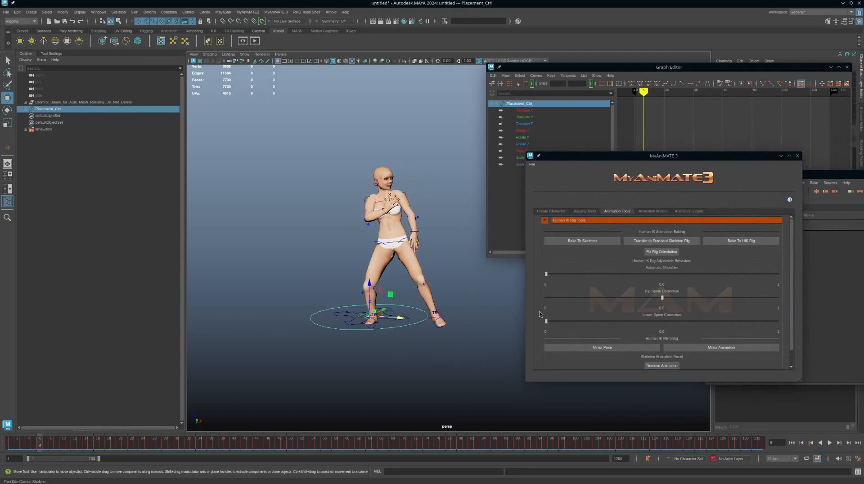
left_click(597, 244)
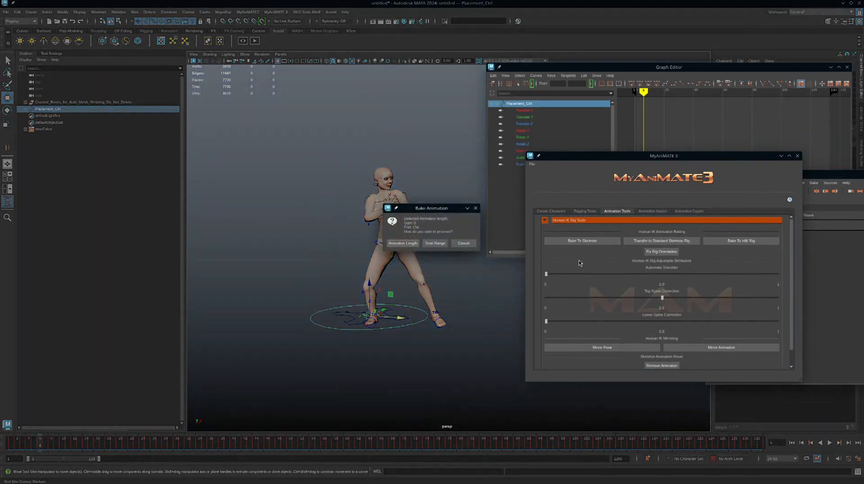
left_click(404, 243)
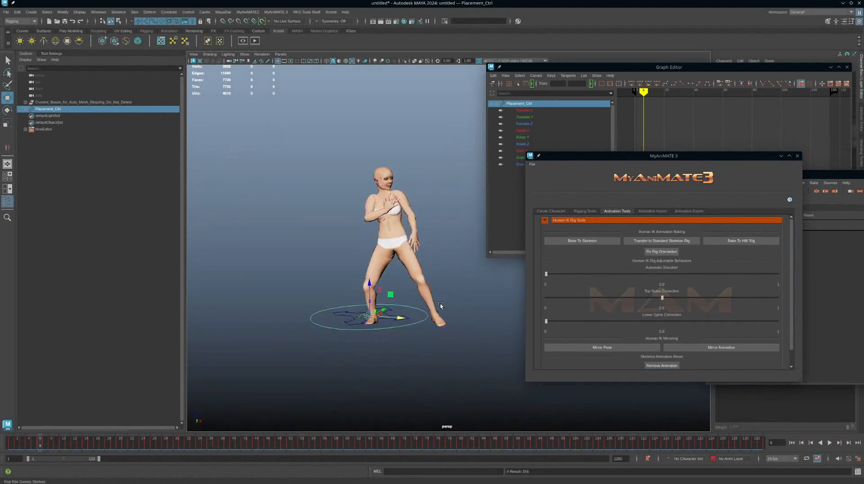
Bake the skeleton animation back to the HIK rig using the full animation length.
left_click_drag(406, 244, 429, 291, "alt")
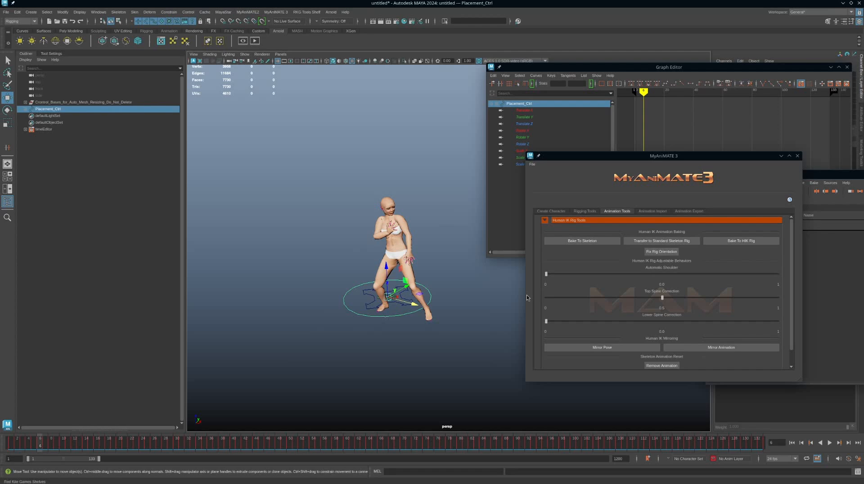
left_click(738, 241)
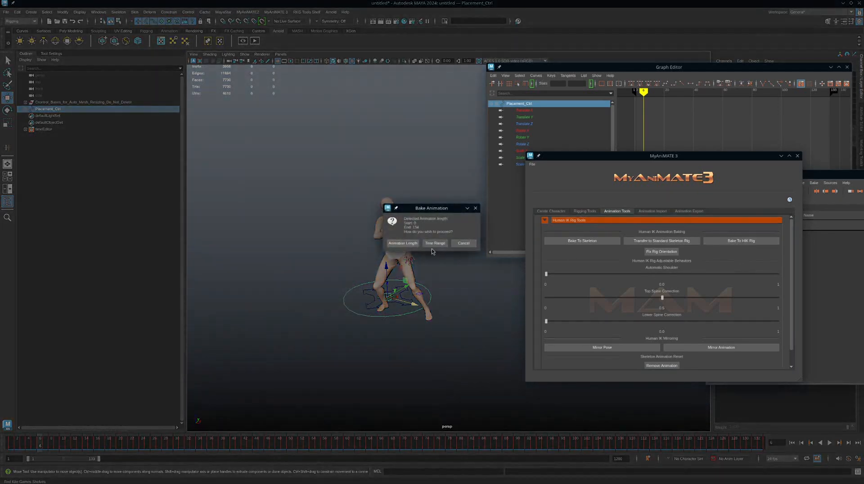
left_click(401, 243)
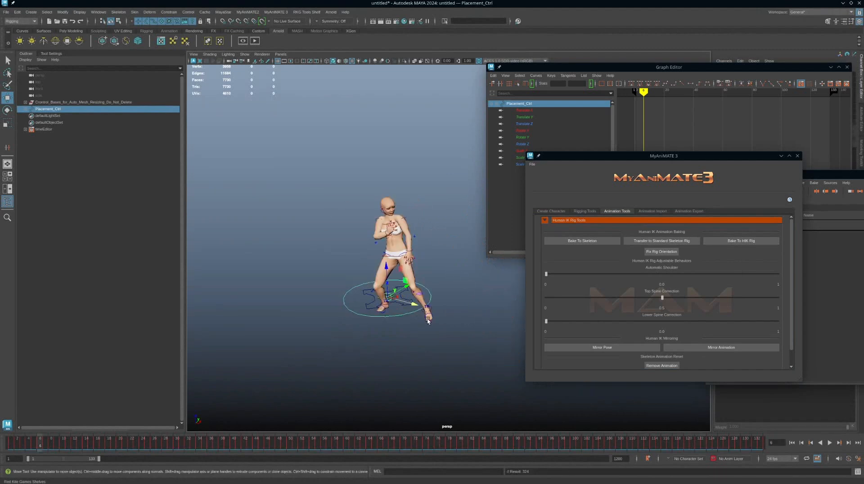
Bring the Time Editor back into view and create a clip from the character's animation on track1.
left_click_drag(825, 179, 598, 167)
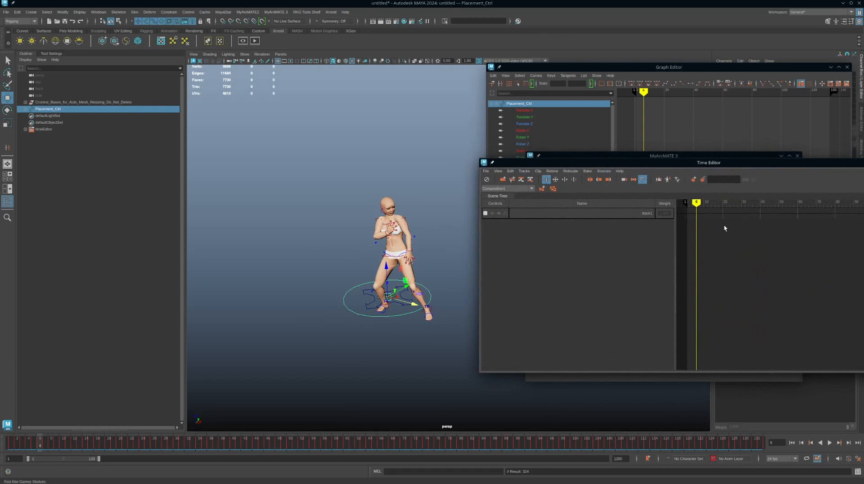
left_click(512, 180)
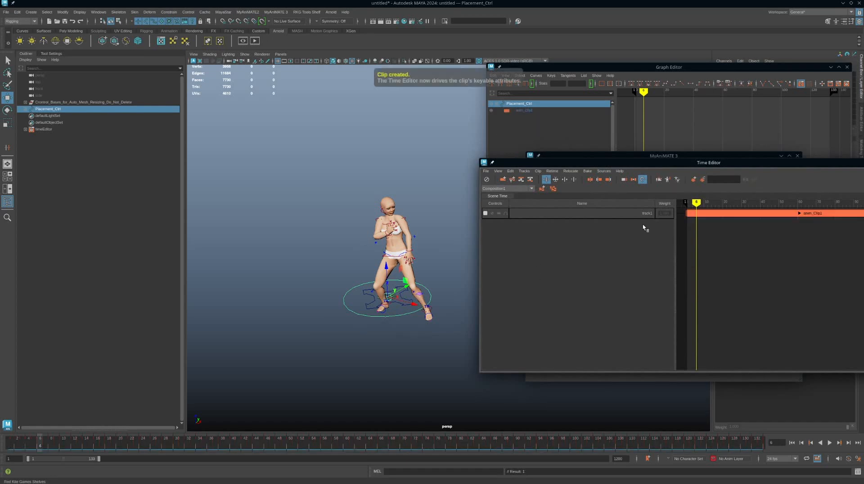
Select the hips effector and scrub to frame 13 to inspect the new clip's pose up close.
mouse_move(697, 204)
left_mouse_down()
mouse_move(764, 204)
mouse_move(703, 206)
left_mouse_up()
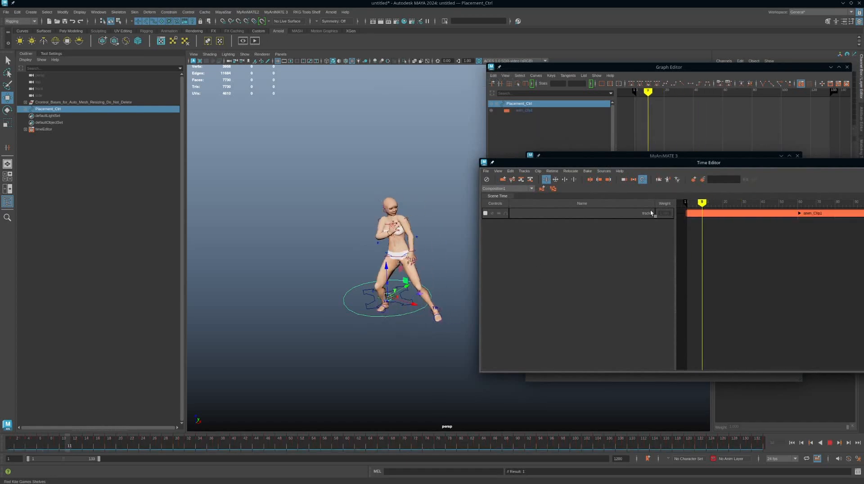
left_click(397, 257)
left_click(397, 257)
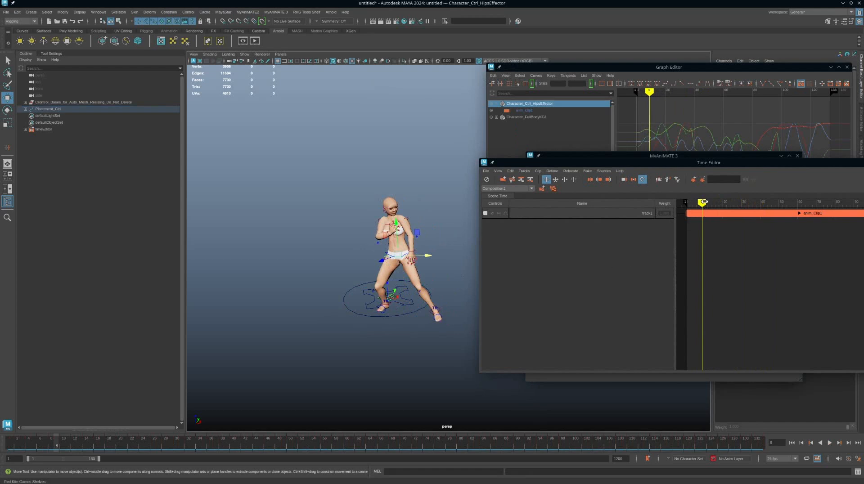
mouse_move(702, 203)
left_mouse_down()
mouse_move(827, 192)
mouse_move(710, 193)
left_mouse_up()
middle_click_drag(367, 299, 382, 305, "alt")
right_click_drag(382, 305, 396, 317, "alt")
left_click_drag(397, 316, 421, 313, "alt")
Bake the animation clip on track1 to the scene and delete the original clip.
left_click(721, 215)
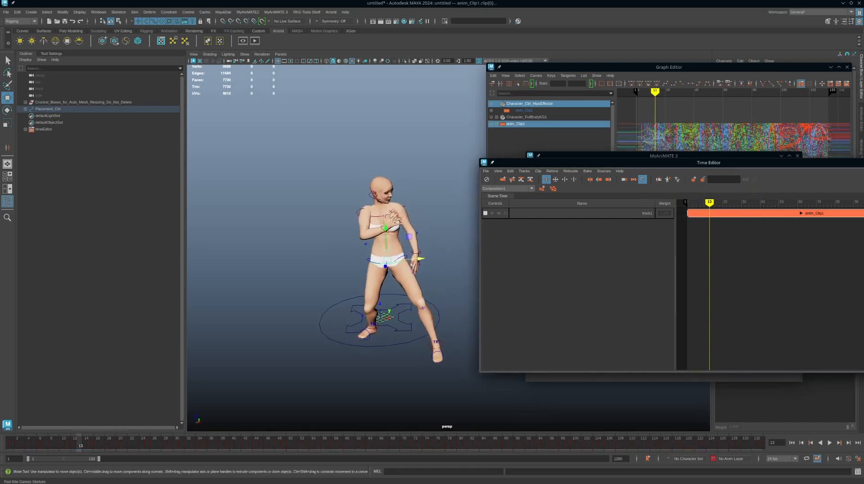
right_click(742, 214)
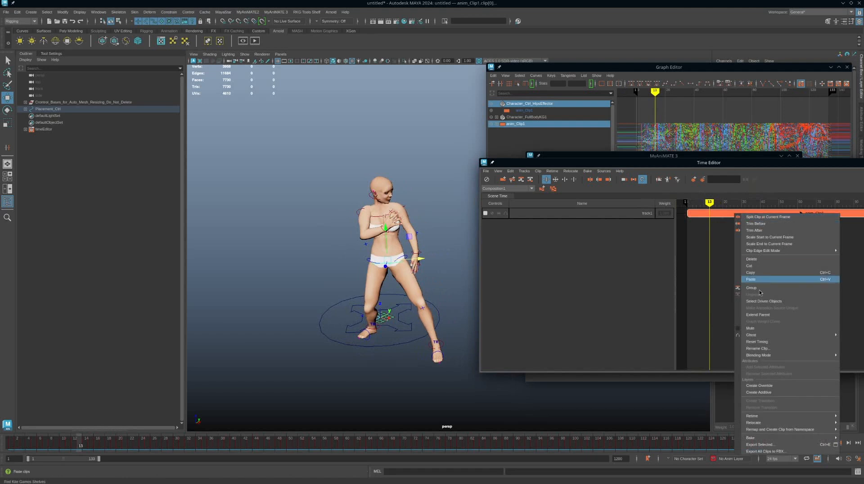
mouse_move(763, 439)
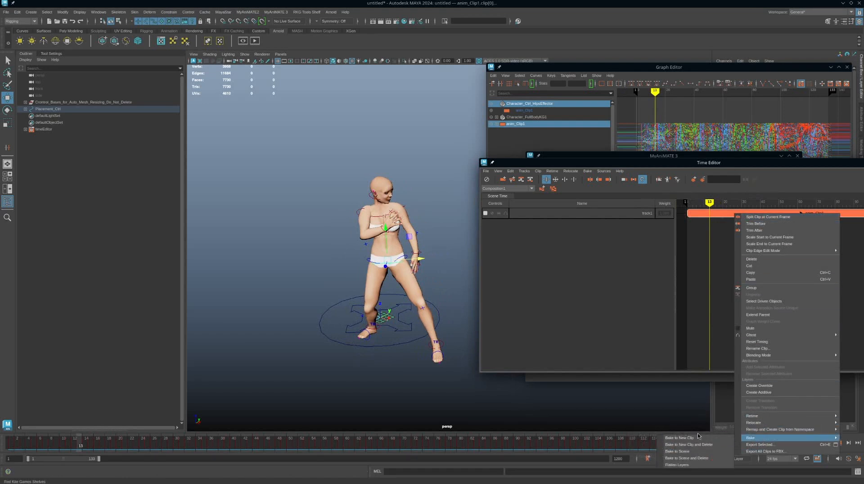
left_click(705, 459)
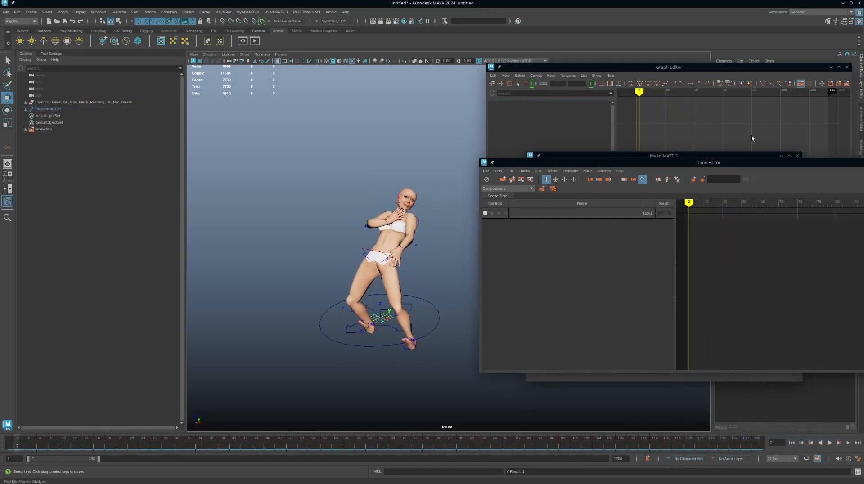
Close the Graph Editor, move the Time Editor aside, and bring up the HumanIK character controls.
left_click(847, 67)
left_click_drag(810, 178, 752, 222)
left_click(861, 182)
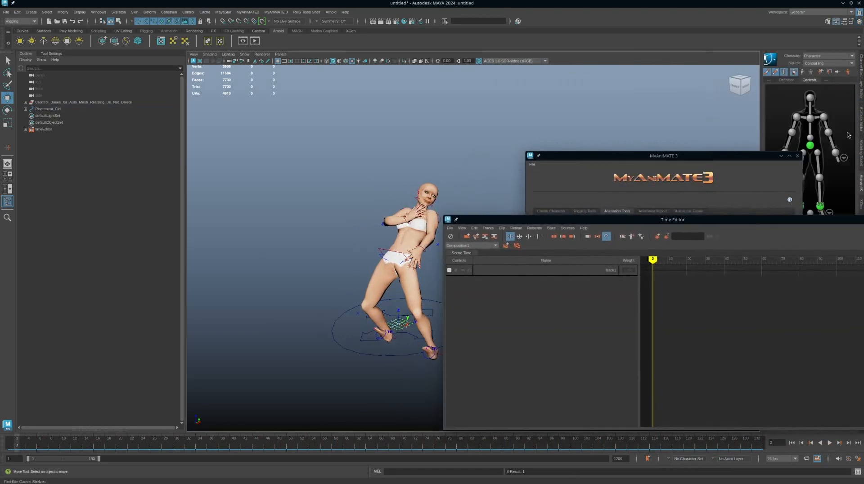
Try Stance as the character's HumanIK source and switch it back to Control Rig.
left_click(813, 64)
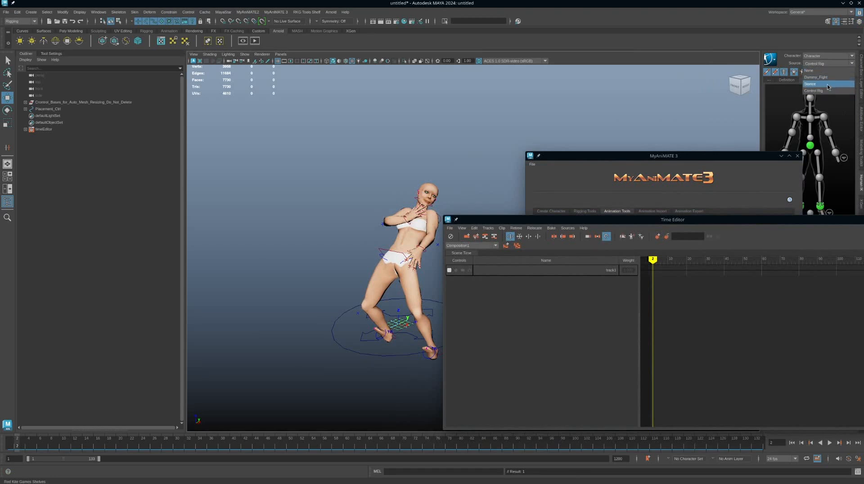
left_click(828, 84)
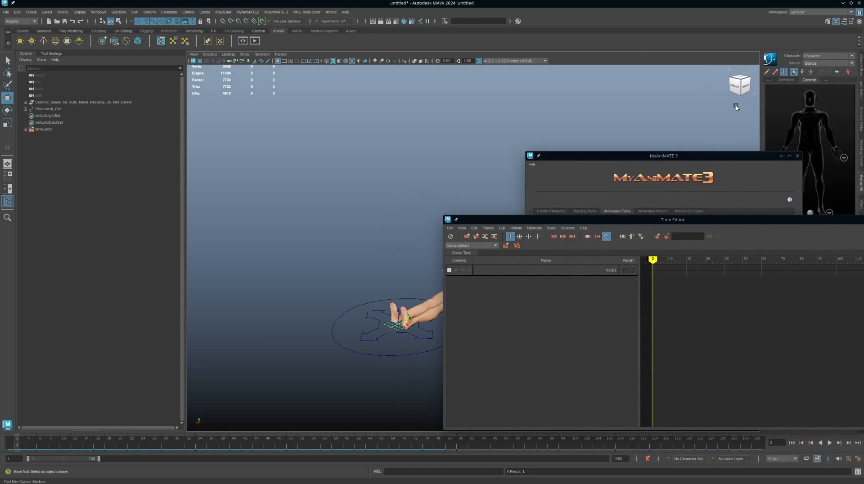
left_click(826, 63)
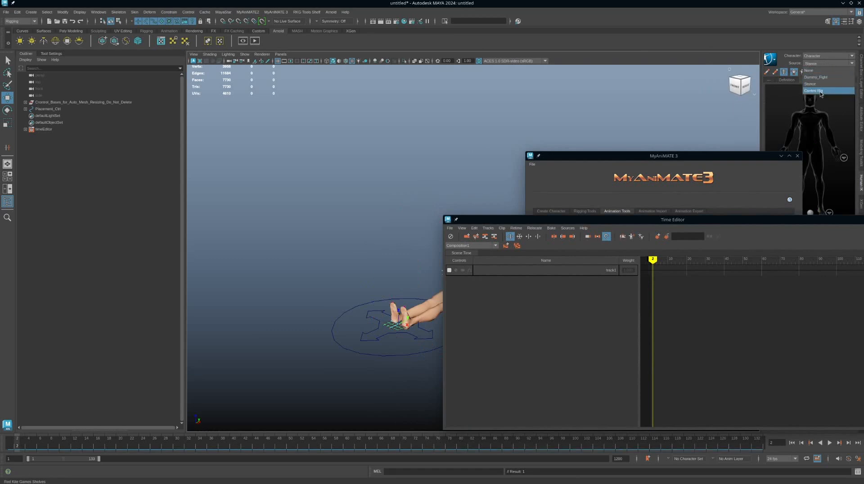
left_click(821, 91)
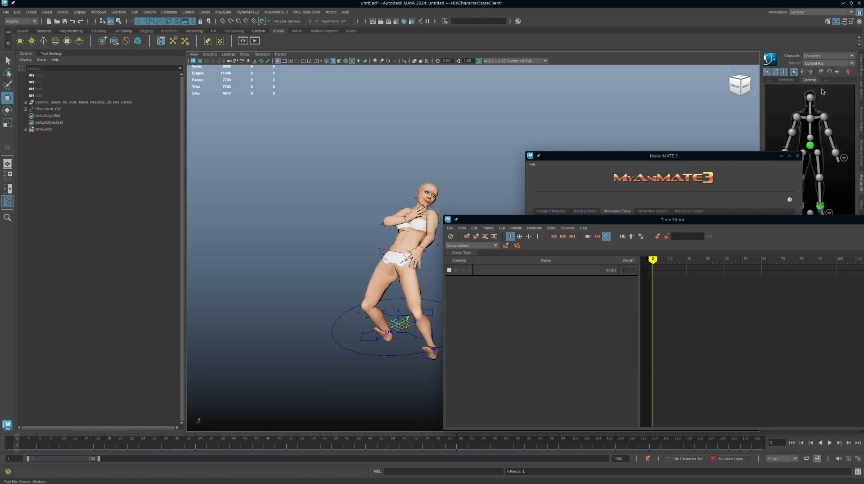
Set the character's HumanIK source to None and play back the skeleton's own animation.
left_click(821, 64)
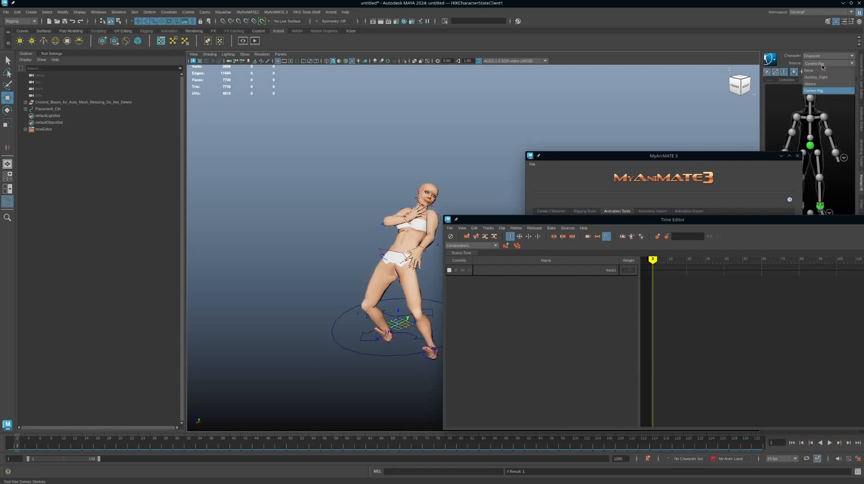
left_click(822, 70)
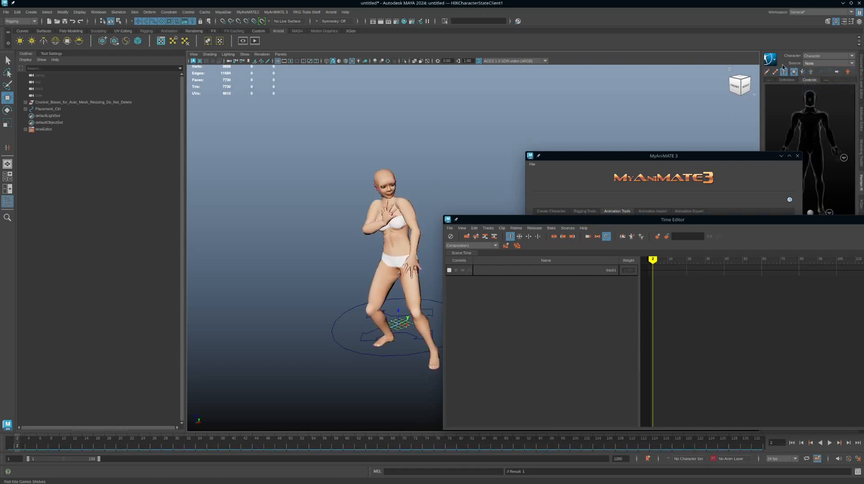
key("alt+v")
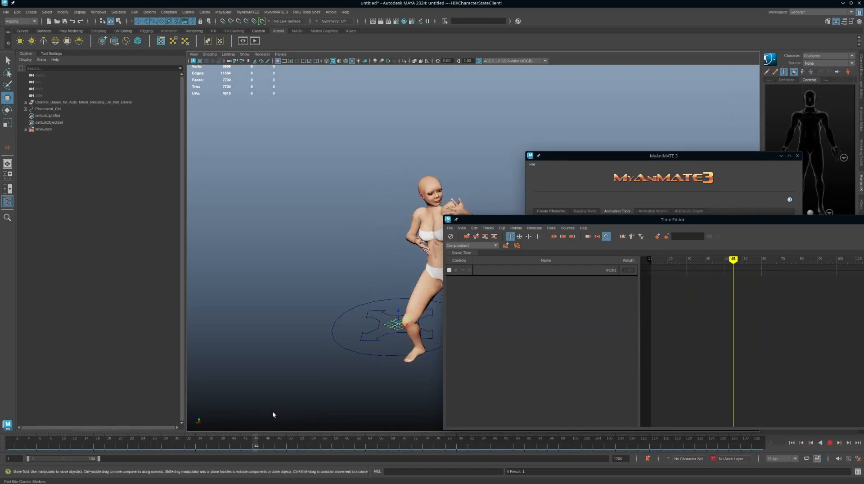
key("alt+v")
middle_click_drag(370, 311, 272, 255, "alt")
right_click_drag(272, 255, 237, 295, "alt")
left_click_drag(237, 296, 299, 323, "alt")
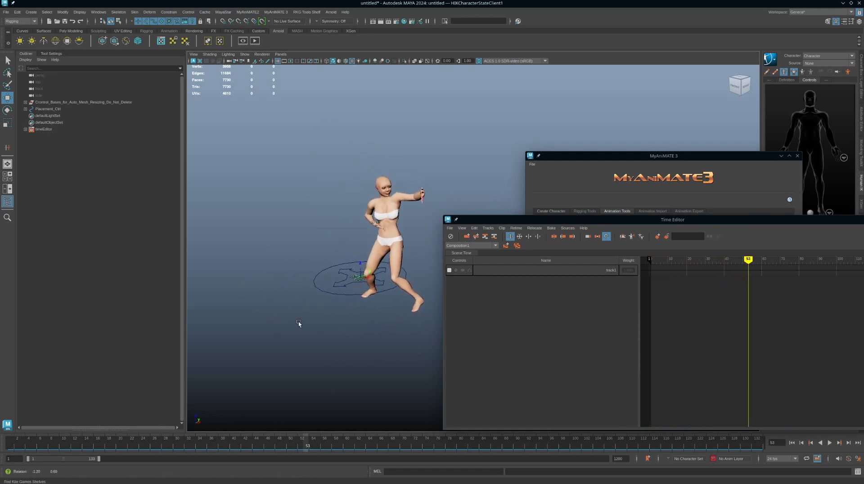
key("alt+v")
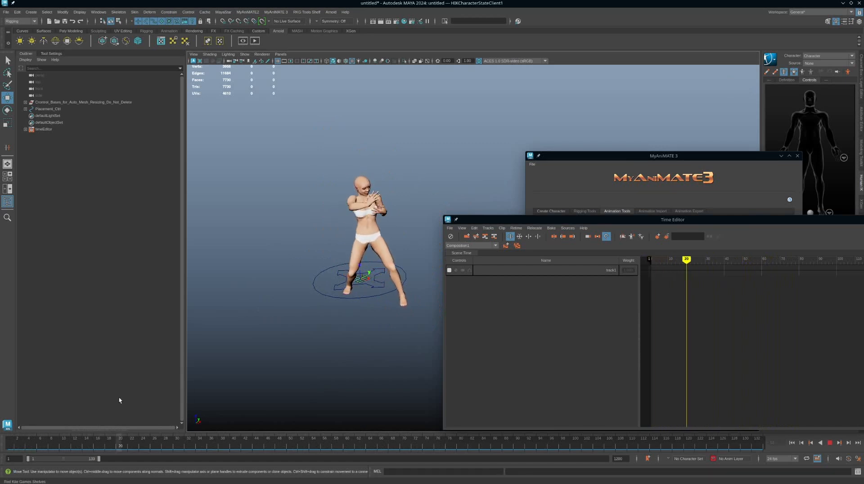
key("alt+v")
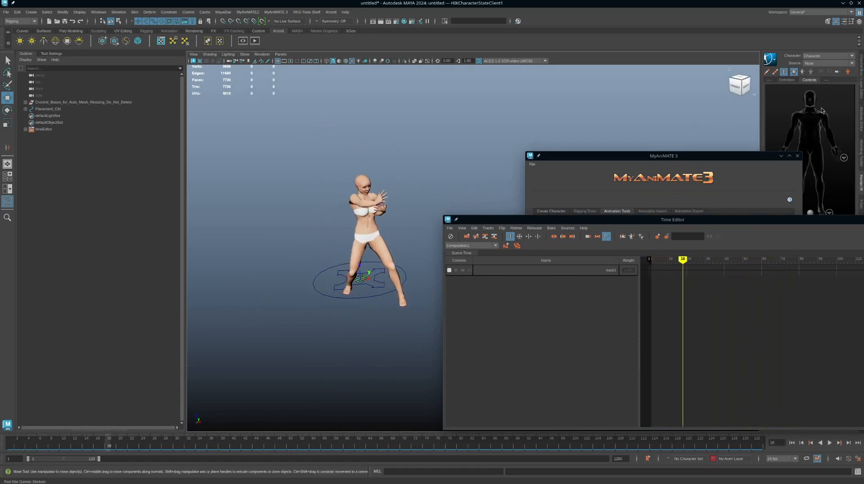
Select Placement_Ctrl and bake the skeleton animation to the HIK rig with MyAniMATE 3, using the animation length.
left_click(676, 158)
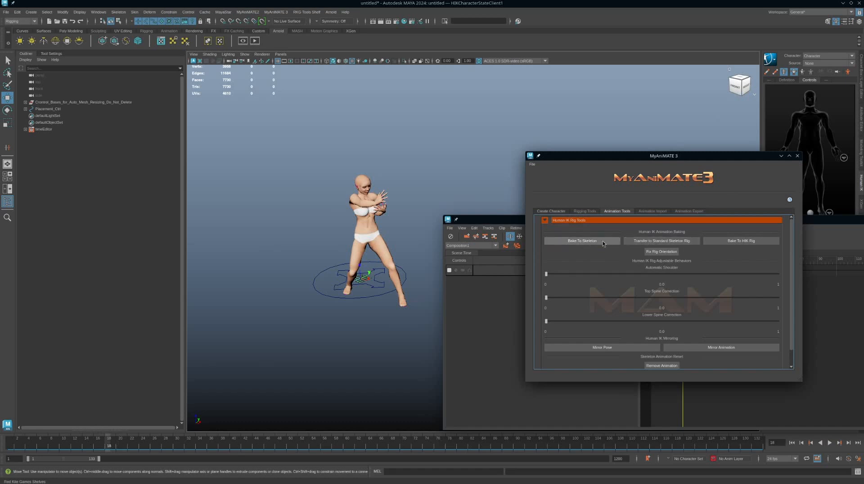
left_click(367, 297)
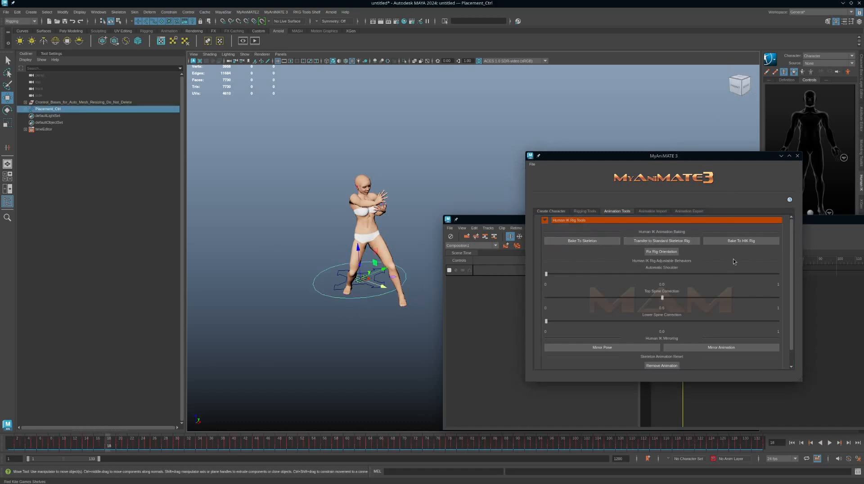
left_click(747, 241)
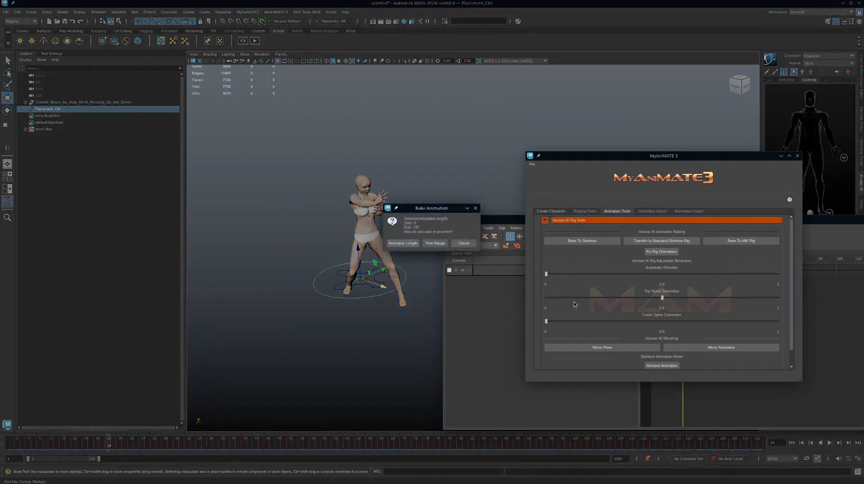
left_click(408, 246)
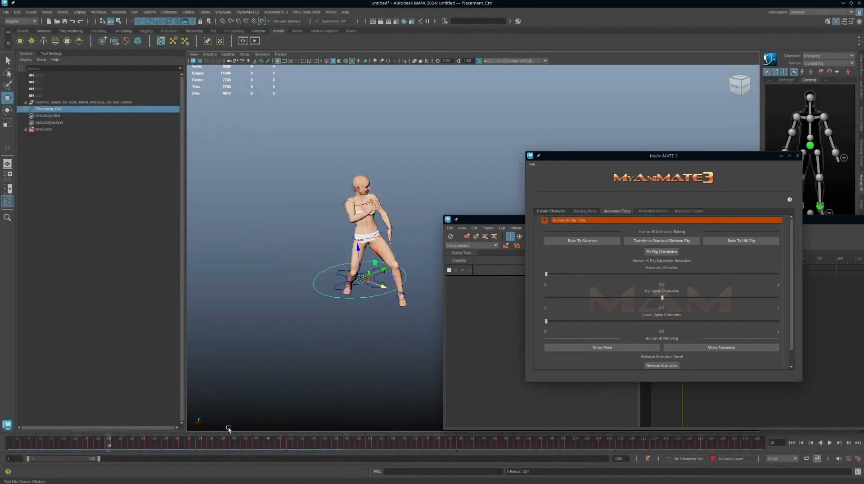
Play back the rebaked rig animation, return to frame 1, and close MyAniMATE 3.
key("alt+v")
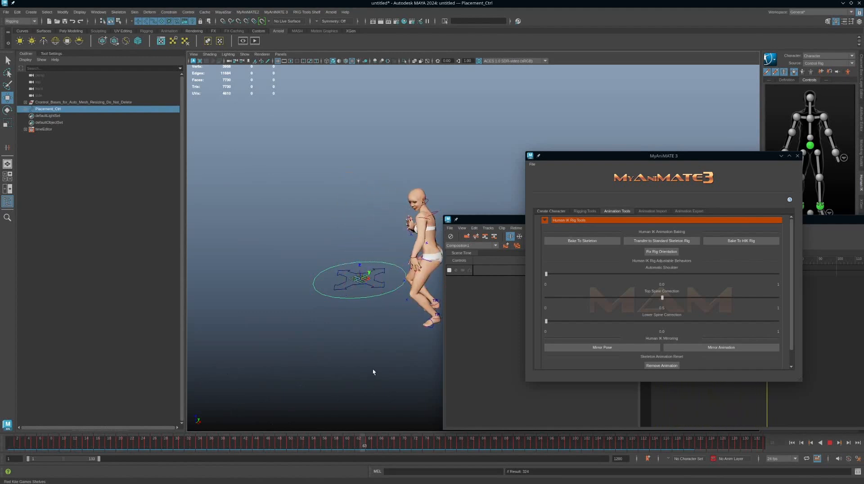
left_click_drag(374, 370, 1, 361)
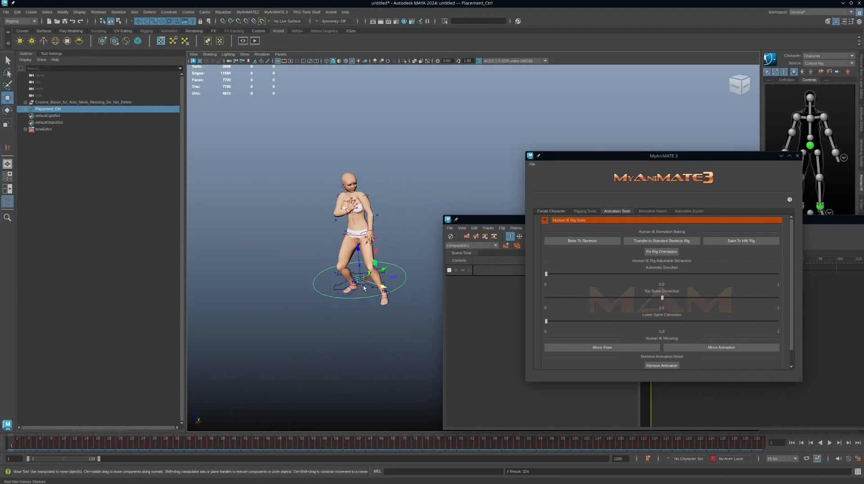
left_click(798, 156)
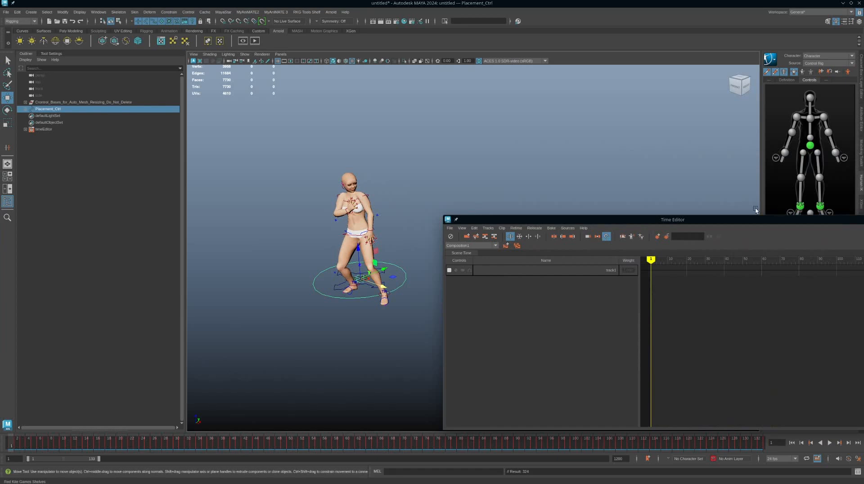
middle_click_drag(324, 238, 388, 216, "alt")
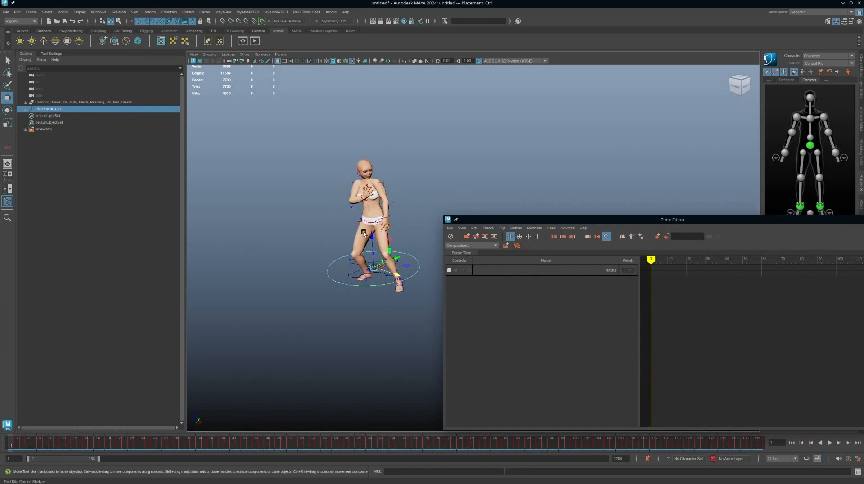
Set the HumanIK source to None again and check the skeleton's pose at frame 18.
left_click(828, 64)
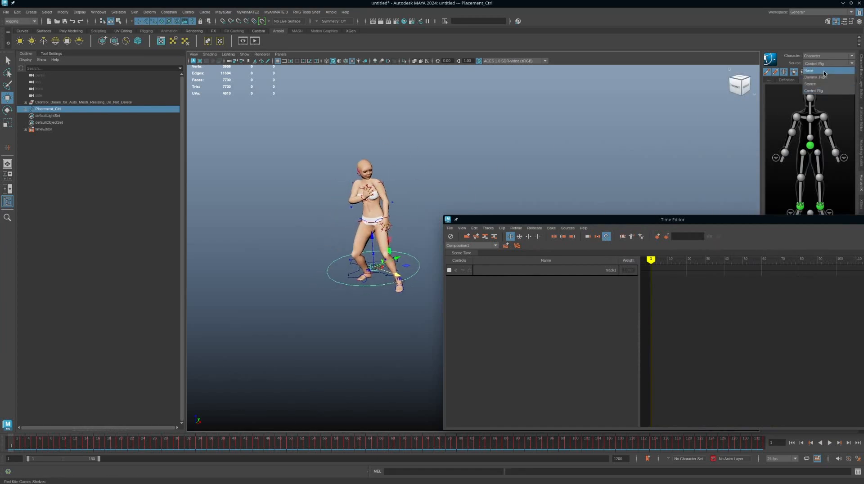
left_click(815, 71)
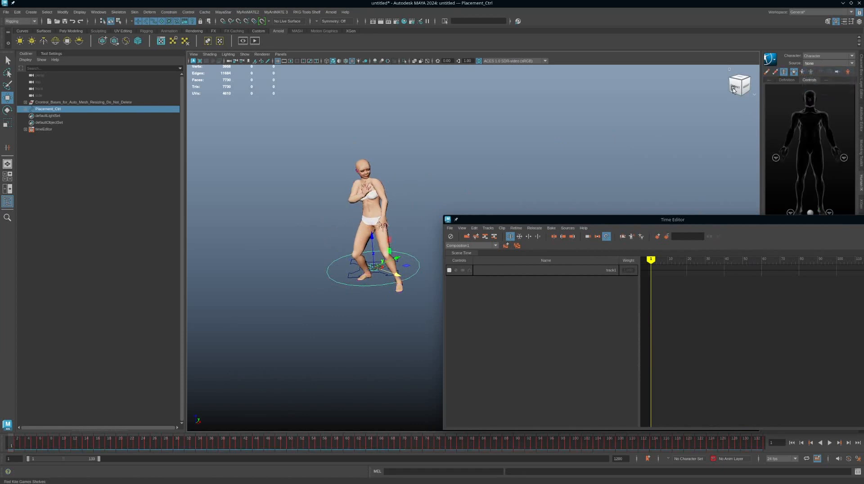
key("alt+v")
left_click(108, 445)
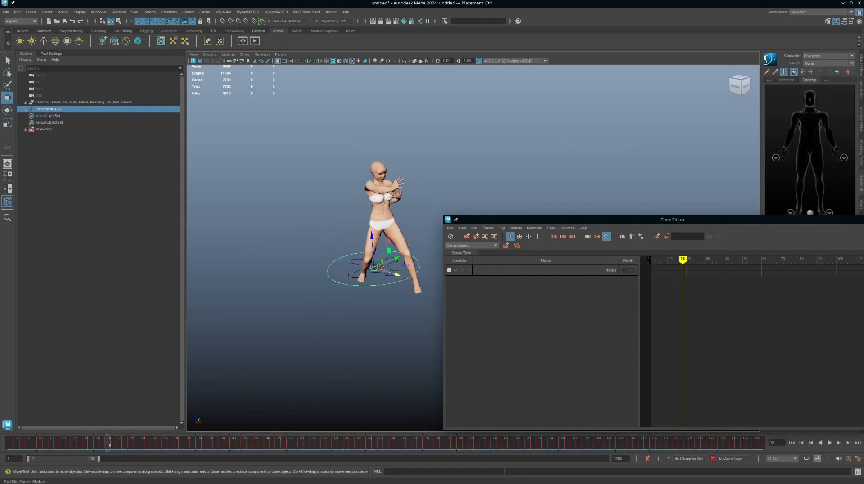
Reopen MyAniMATE 3, delete the HIK character, and play back the remaining skeleton animation.
left_click_drag(863, 155, 679, 154)
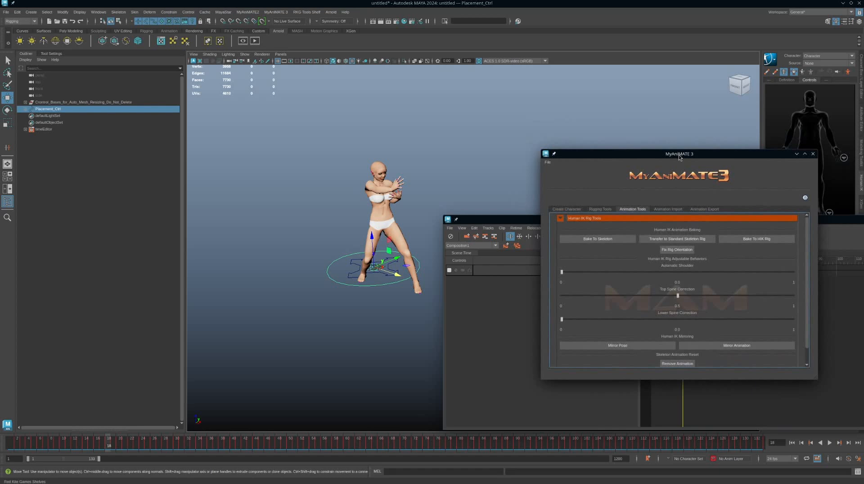
left_click(601, 210)
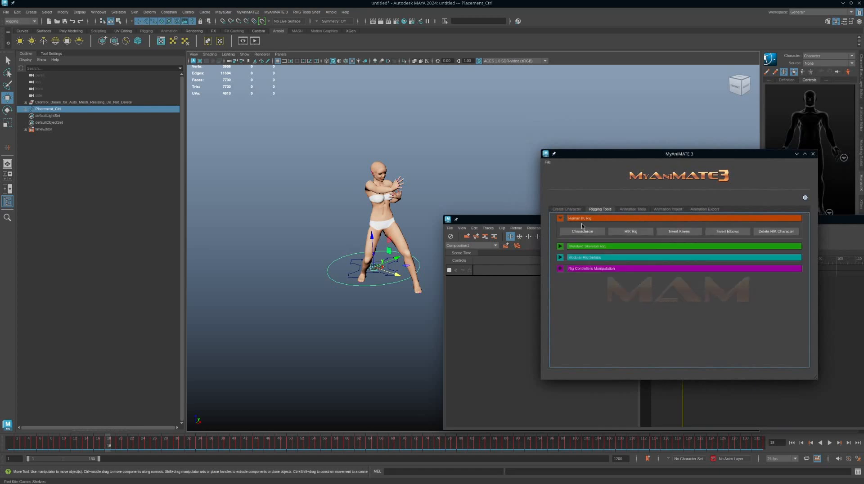
left_click(773, 232)
left_click(220, 446)
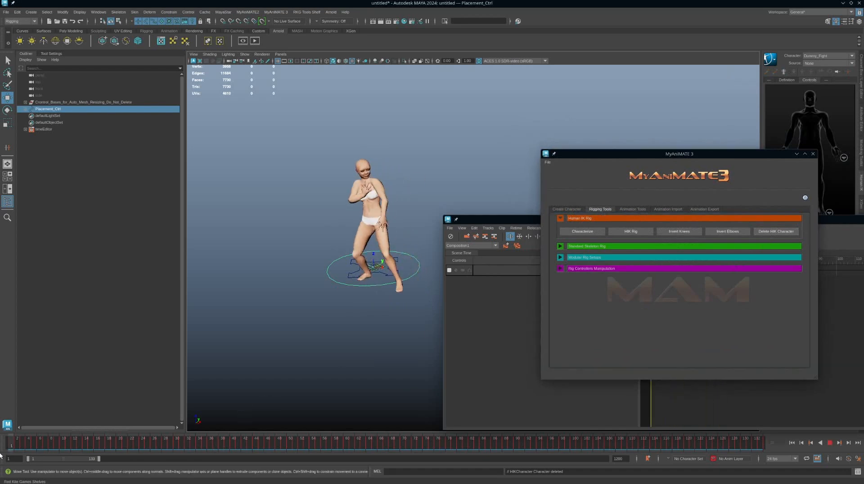
Stop the playback and characterize the skeleton again with a new HumanIK definition.
left_click(40, 437)
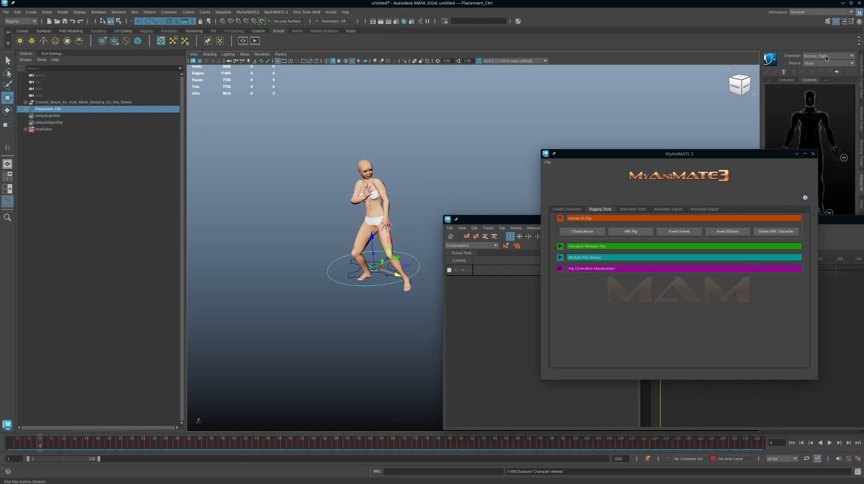
left_click(591, 231)
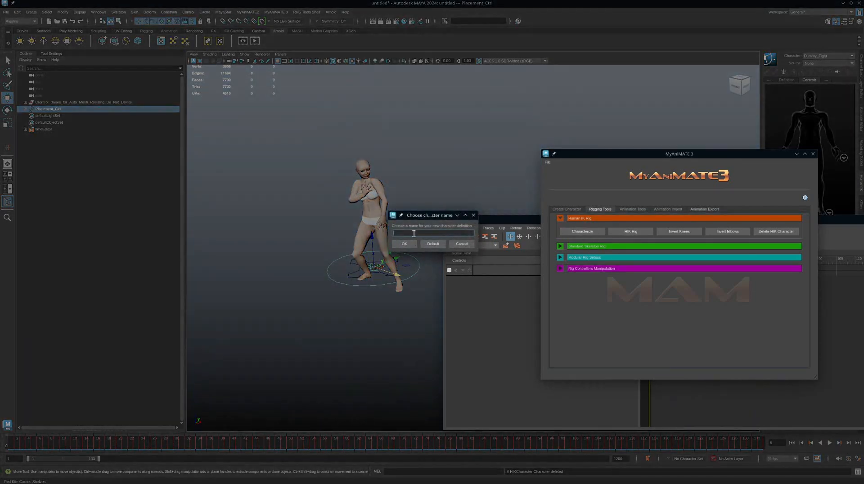
left_click(412, 245)
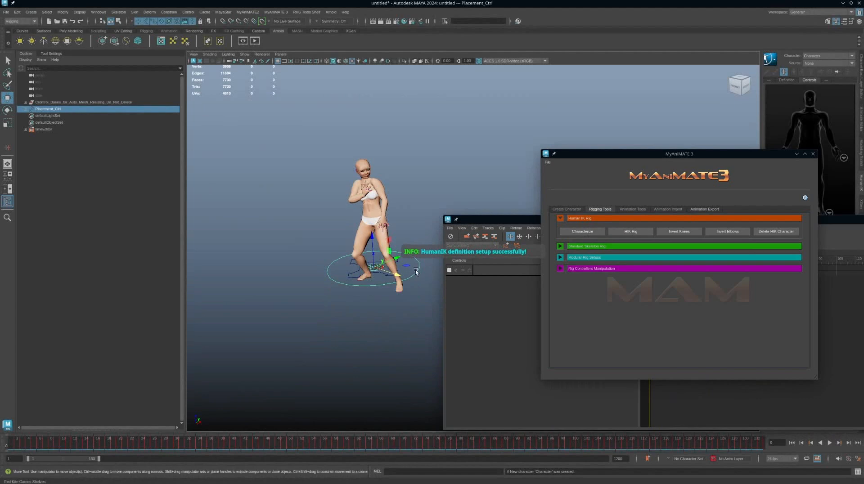
Bake the skeleton animation to the new HIK rig using the animation length, and scrub to frame 13 to check it.
left_click(632, 209)
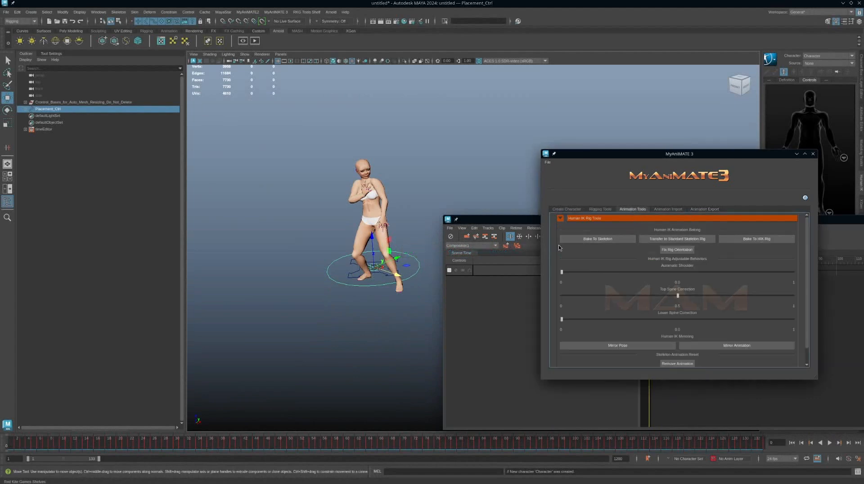
left_click(754, 238)
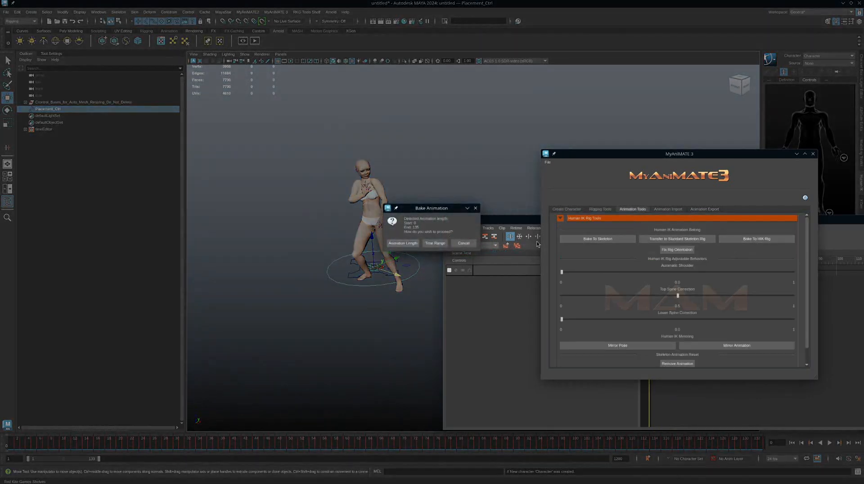
left_click(403, 243)
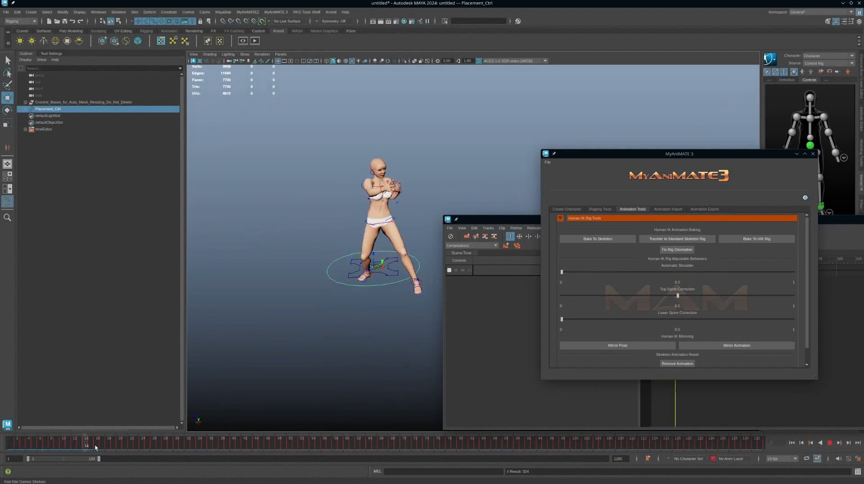
left_click_drag(95, 445, 79, 424)
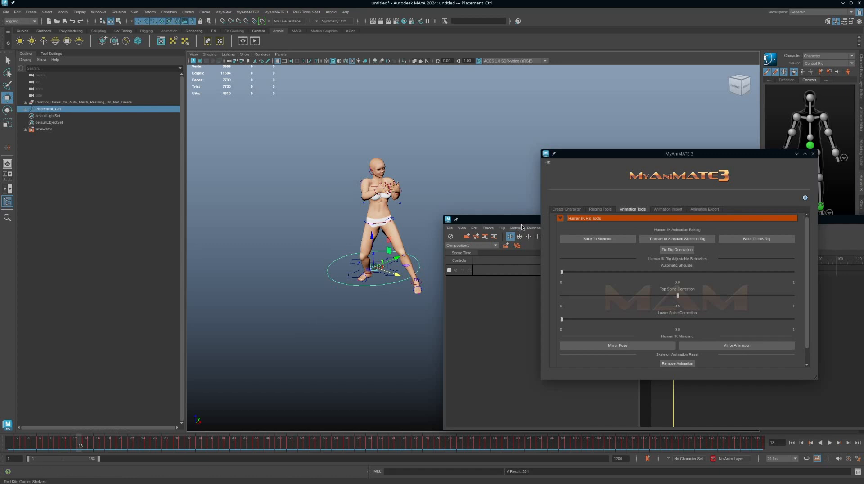
Move the Time Editor up and narrow its window so the character is uncovered.
left_click_drag(520, 221, 444, 151)
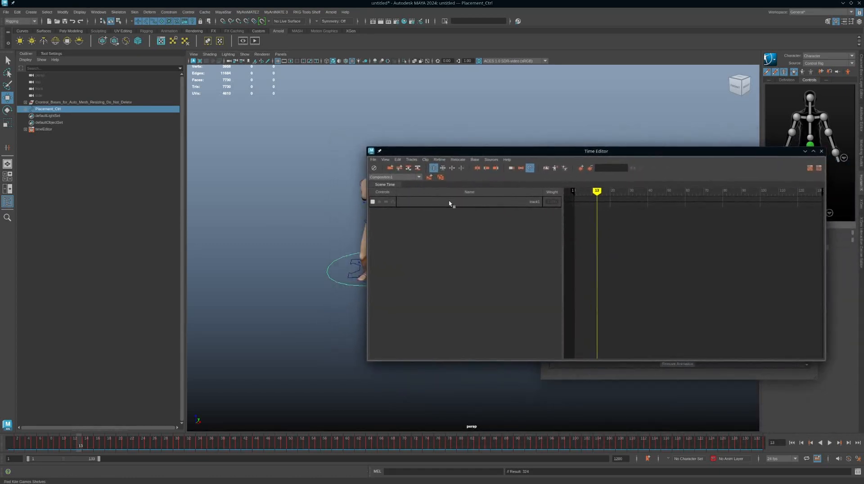
left_click_drag(368, 363, 487, 368)
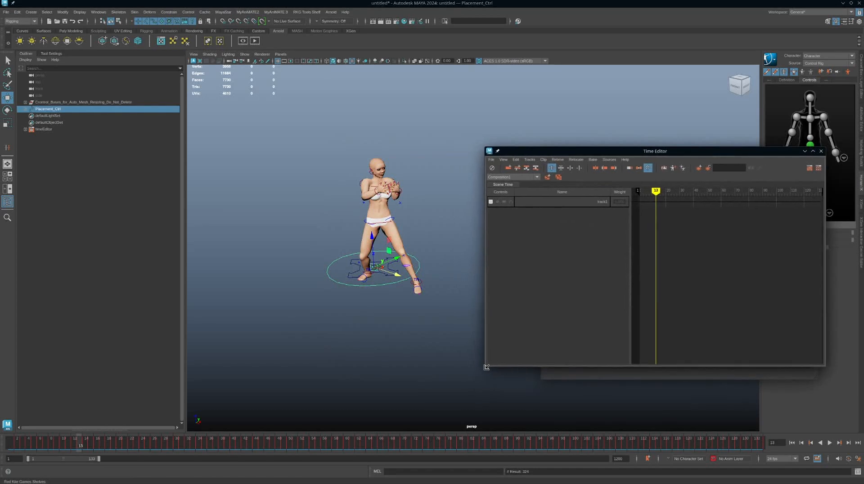